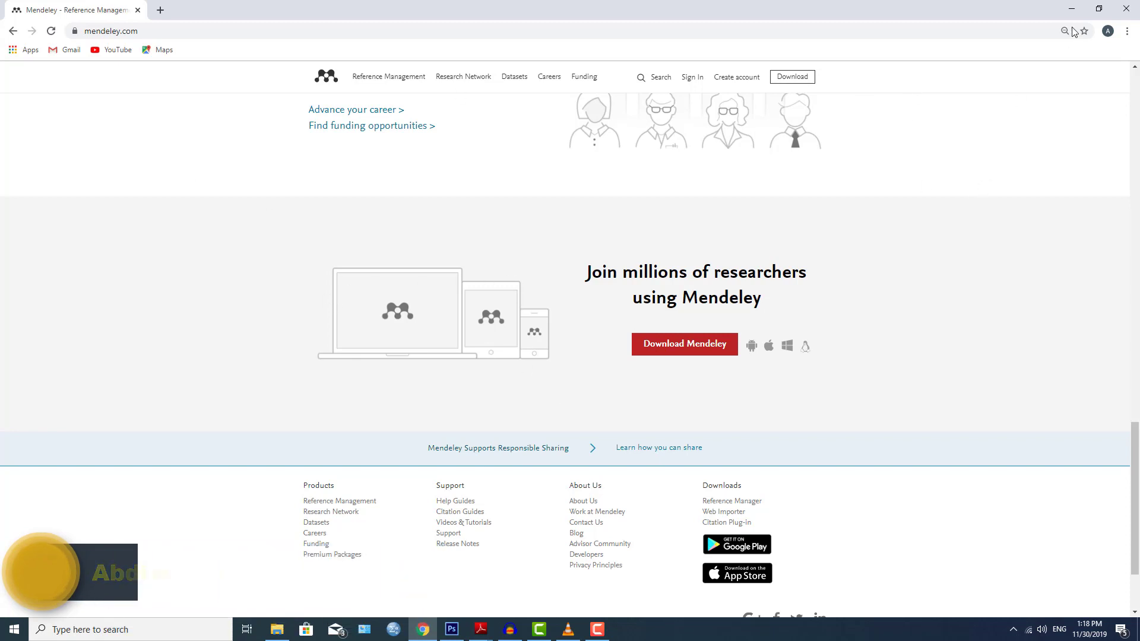
# Minimize Chrome, move the Mendeley Desktop shortcut to mid-desktop, and launch it.
pyautogui.click(1071, 8)
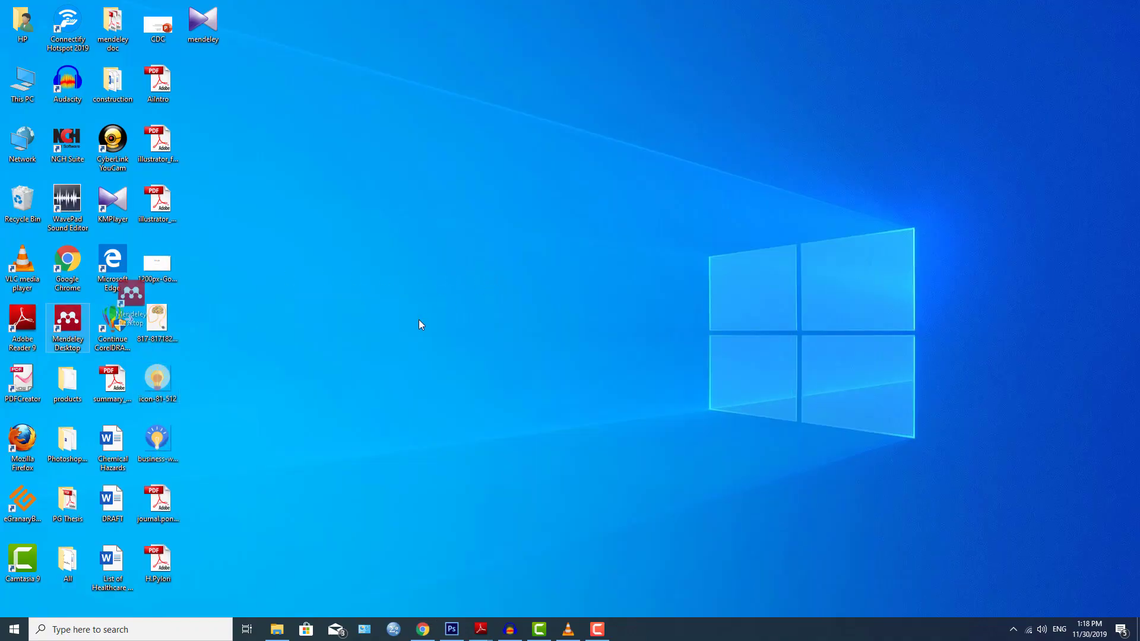
pyautogui.moveTo(423, 394); pyautogui.dragTo(415, 395)
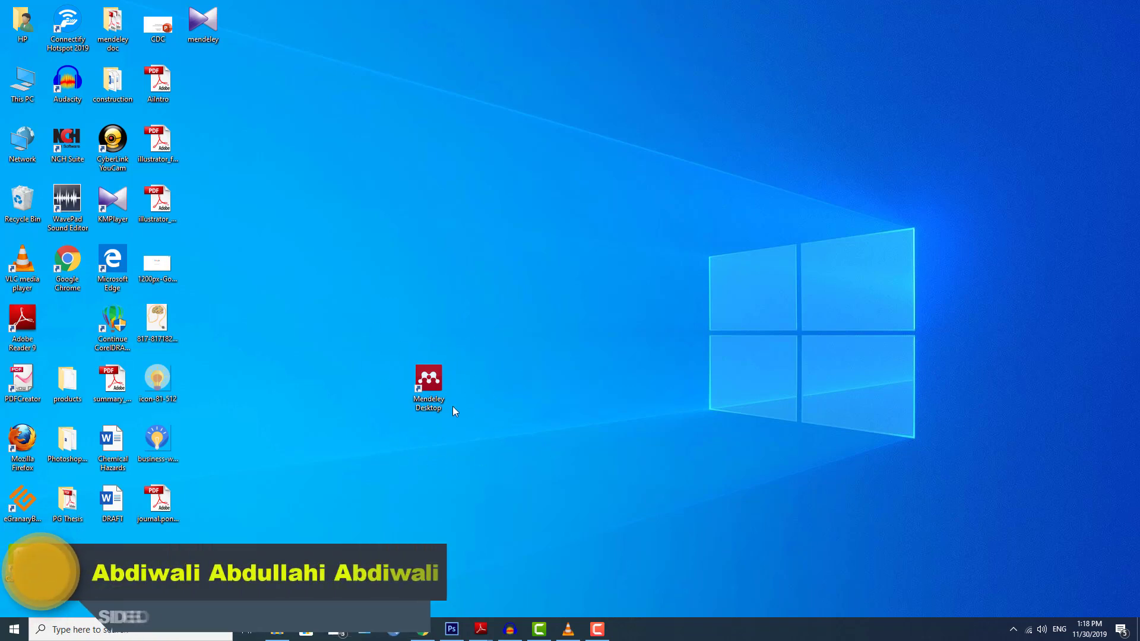
pyautogui.doubleClick(436, 380)
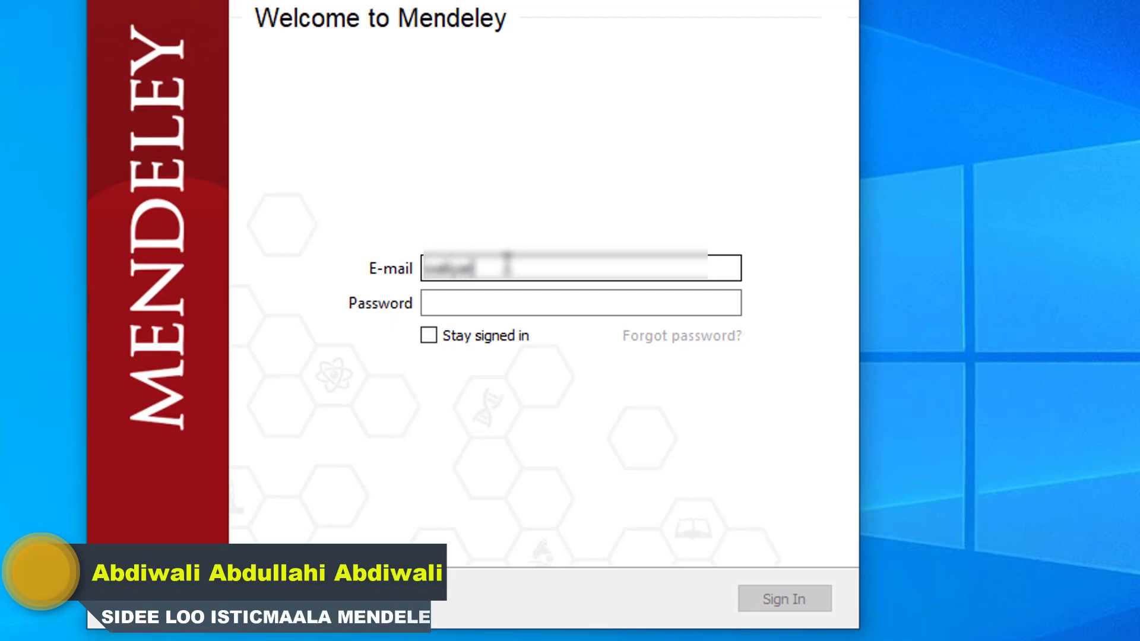
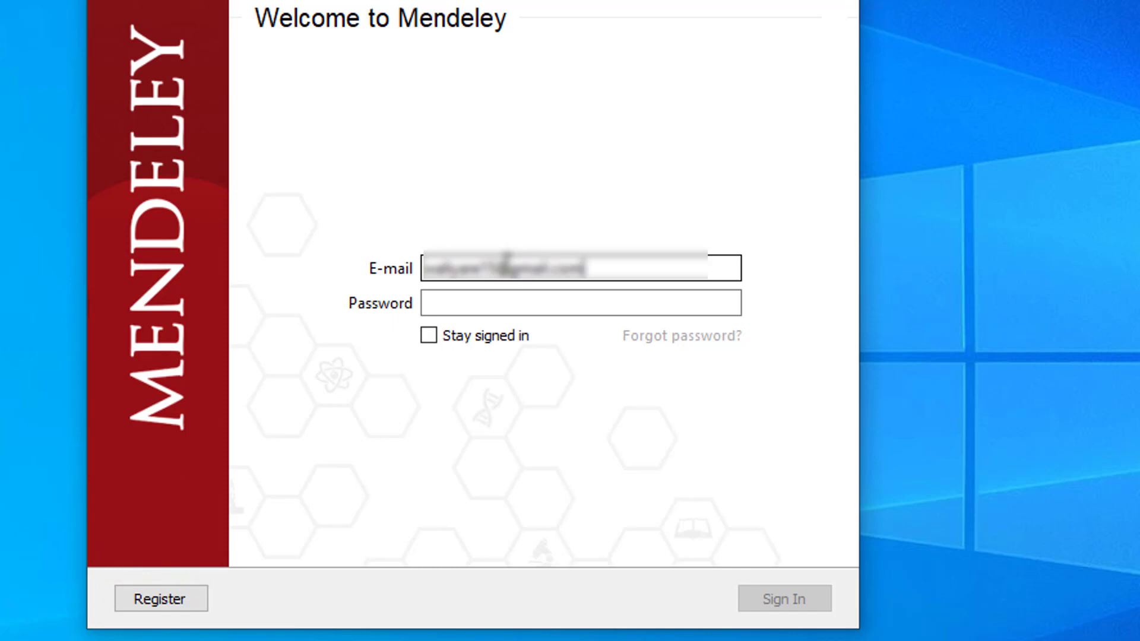
# Sign in to Mendeley with the account e-mail and password.
pyautogui.click(477, 306)
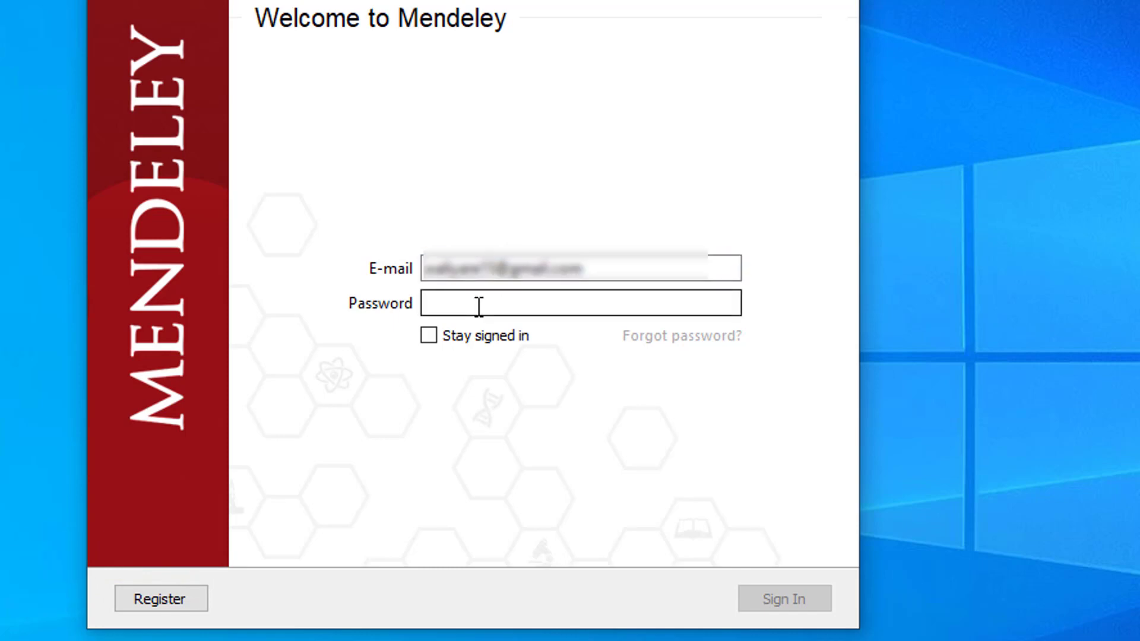
pyautogui.write('•')
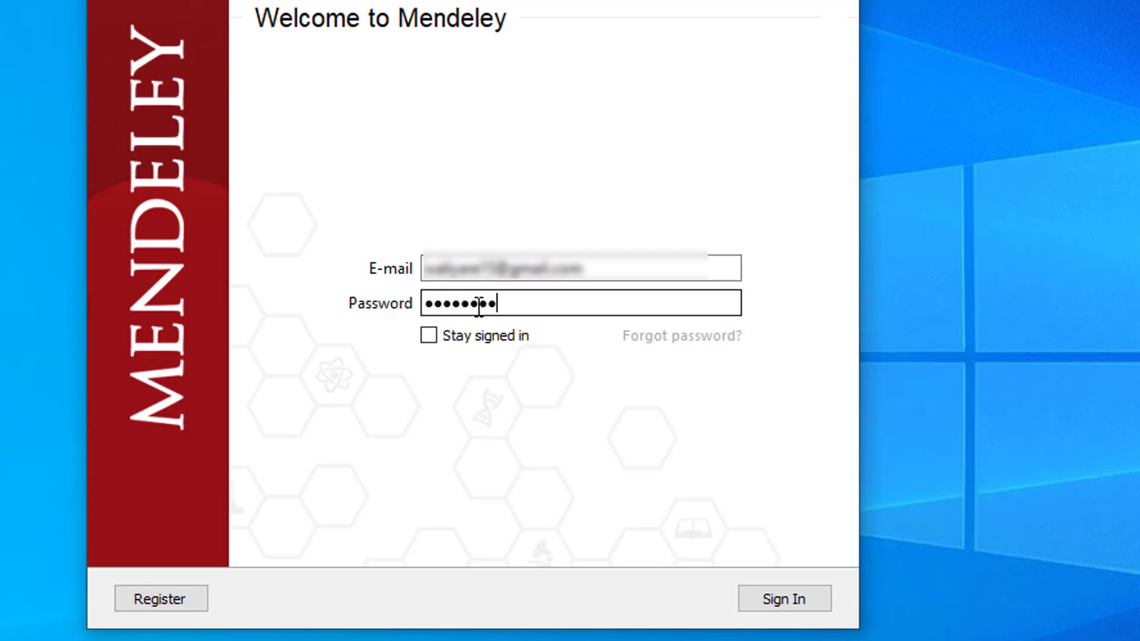
pyautogui.write('•')
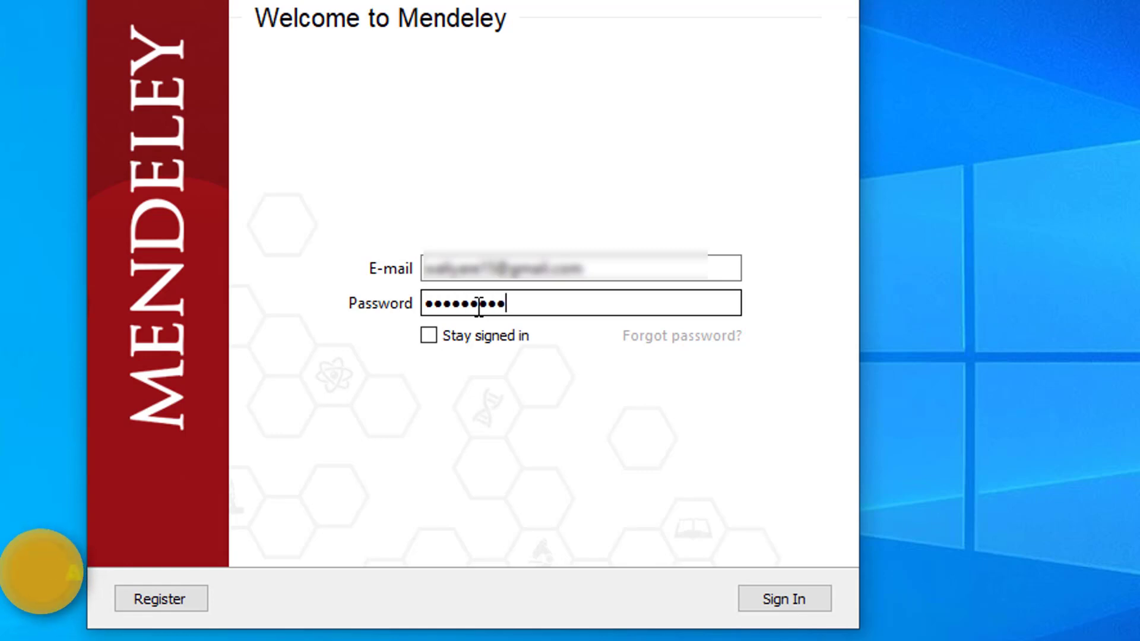
pyautogui.click(799, 598)
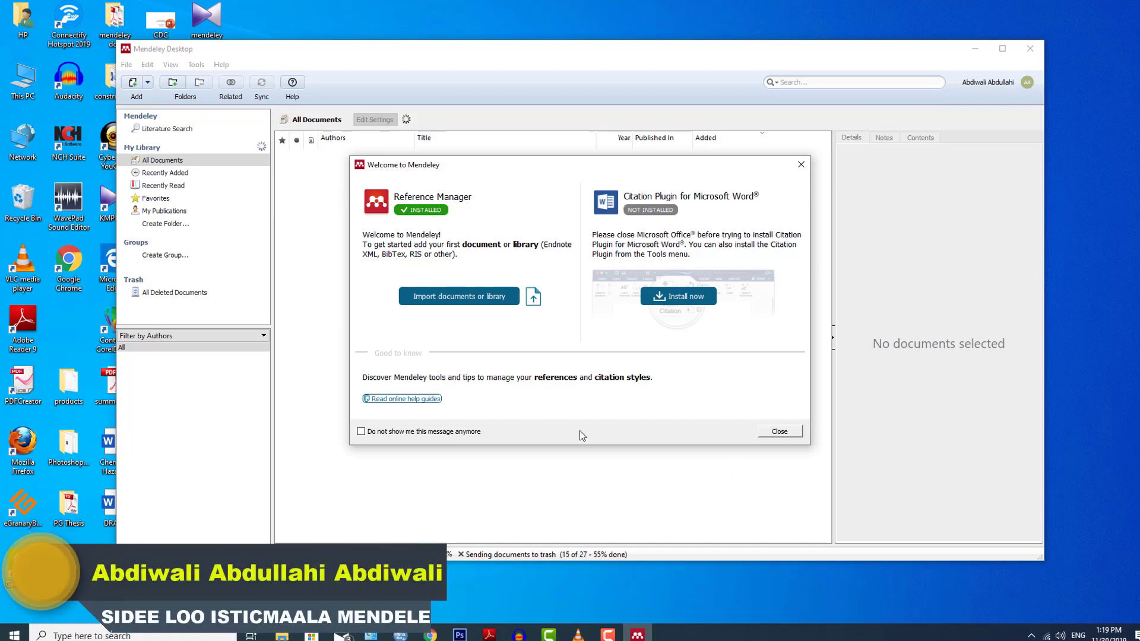
# Close the Welcome to Mendeley dialog and minimize the Mendeley window.
pyautogui.click(778, 431)
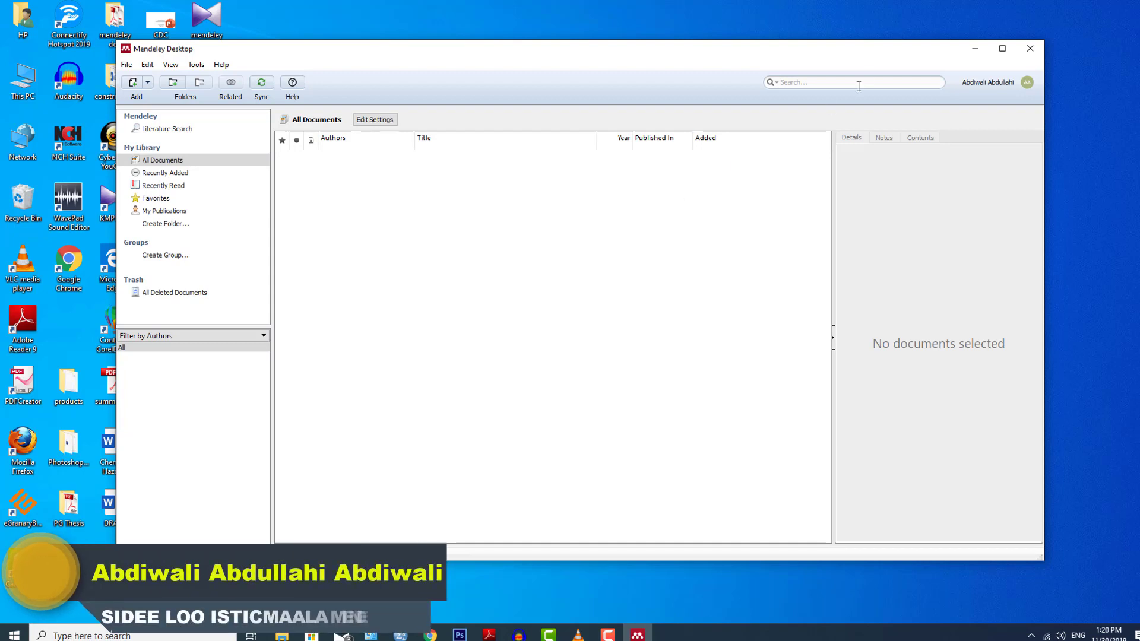
pyautogui.click(973, 50)
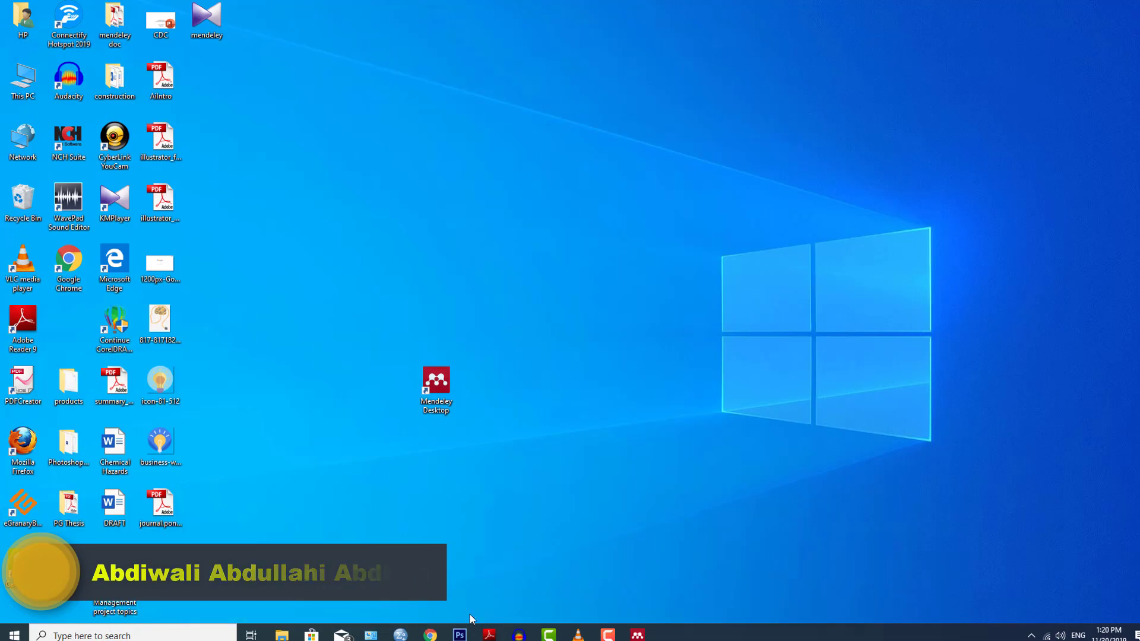
# Google 'somalia.pdf' in a new Chrome tab, look over the results, then minimize Chrome.
pyautogui.click(431, 635)
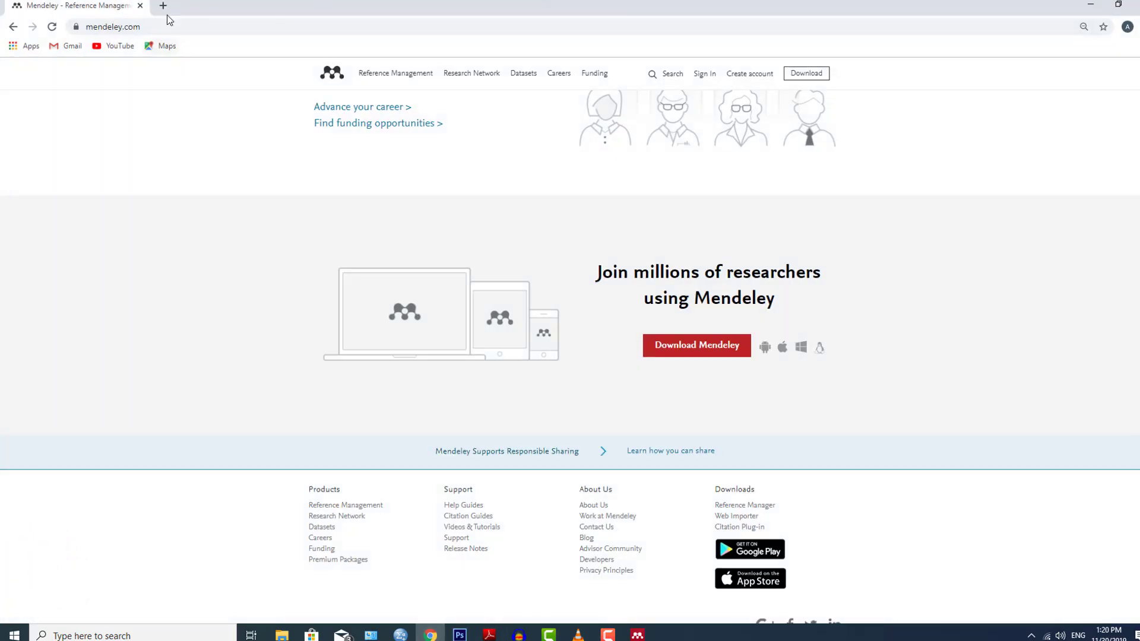
pyautogui.click(163, 7)
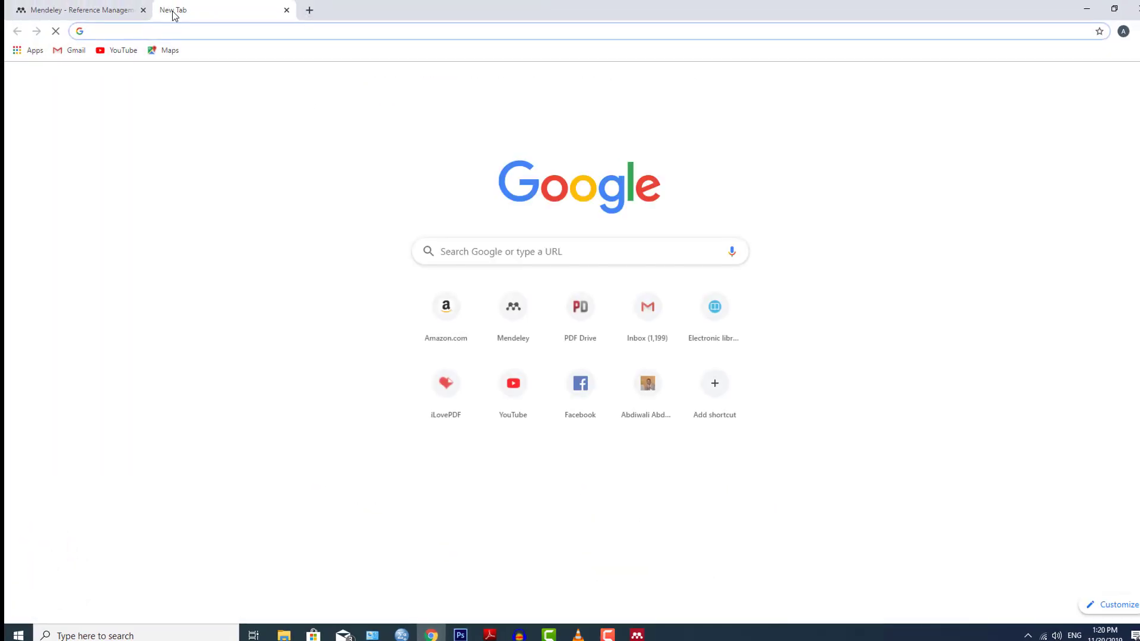
pyautogui.write('so')
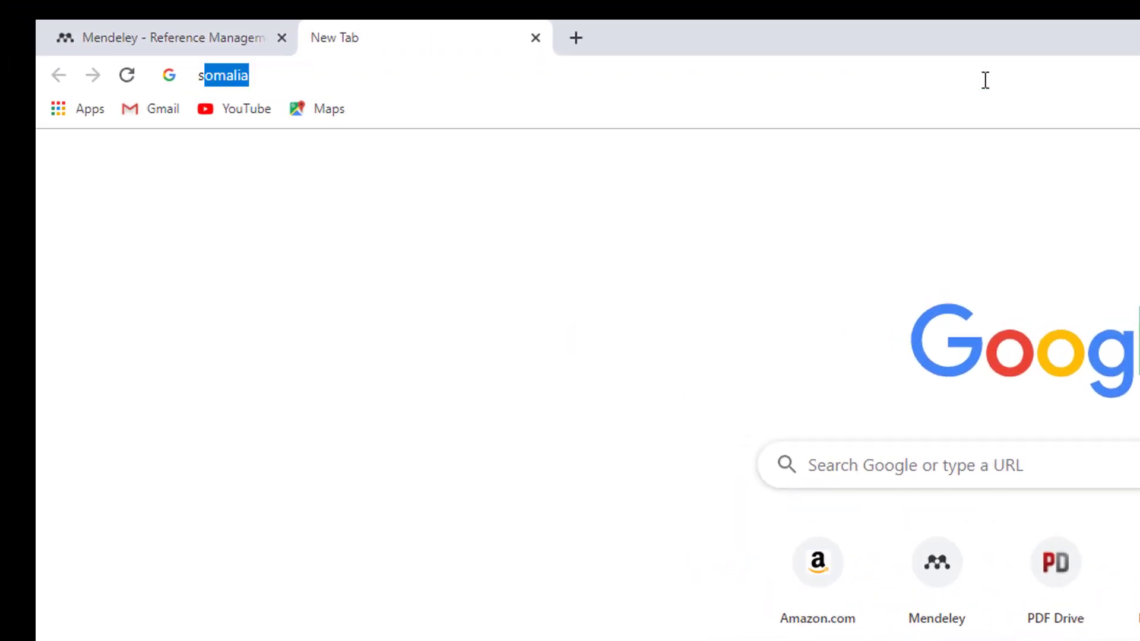
pyautogui.write('m')
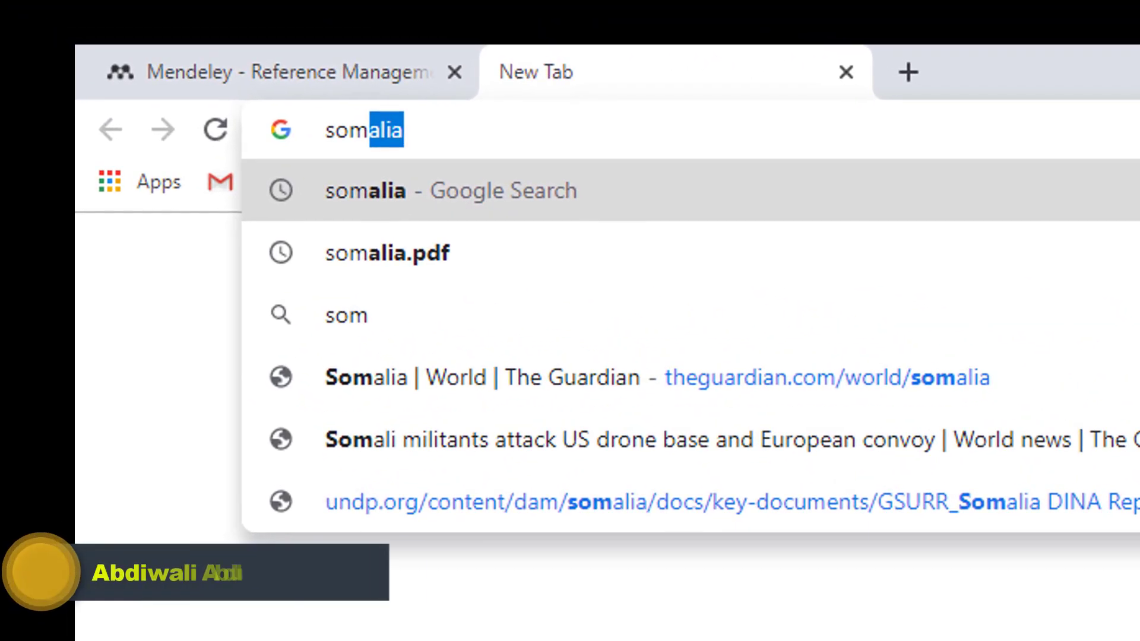
pyautogui.write('alia.pd')
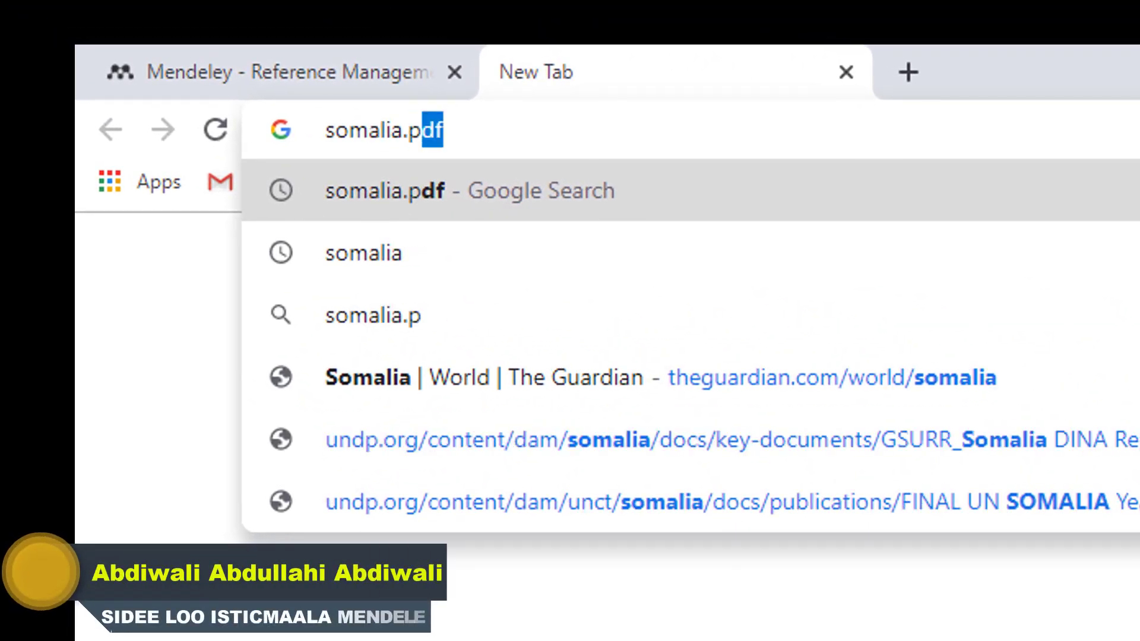
pyautogui.write('f')
pyautogui.press('Return')
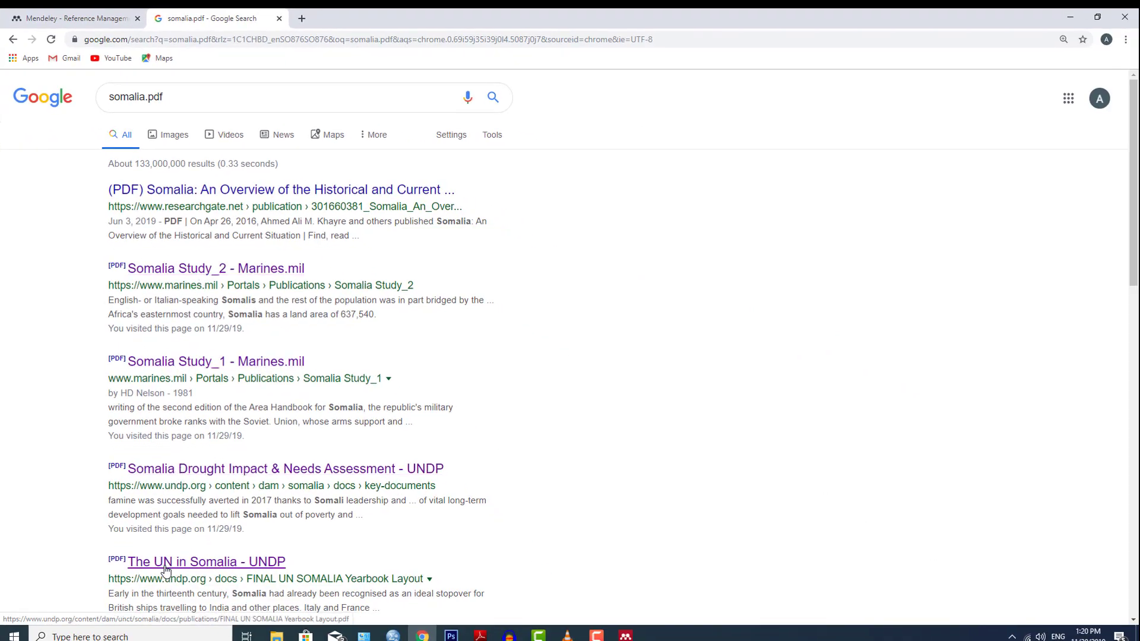
pyautogui.scroll(-1, 445, 492)
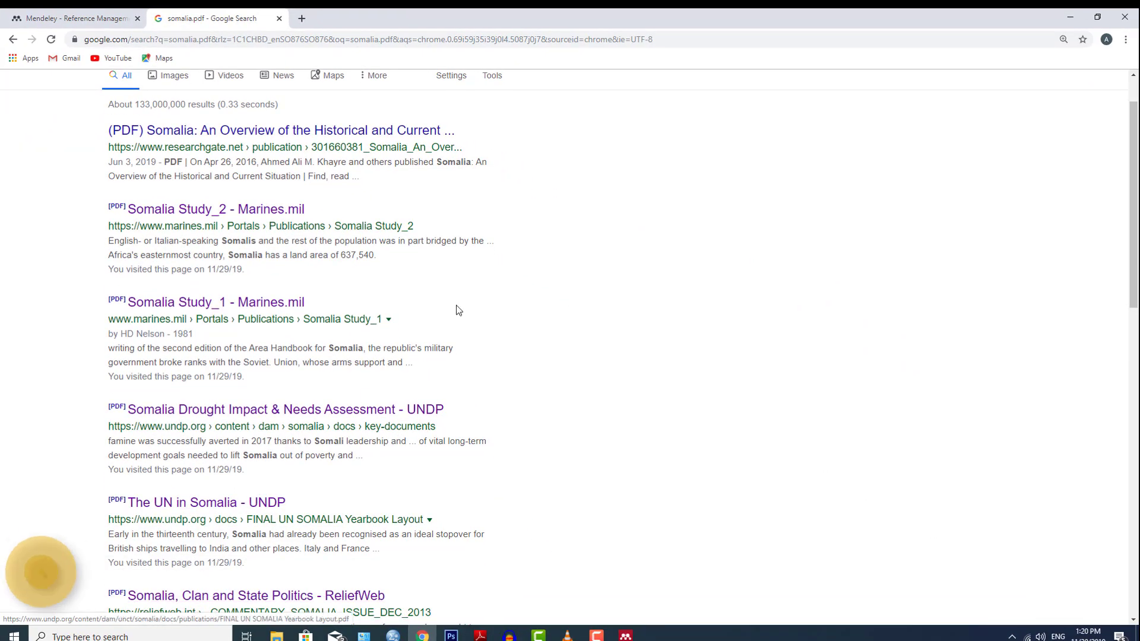
pyautogui.click(1074, 16)
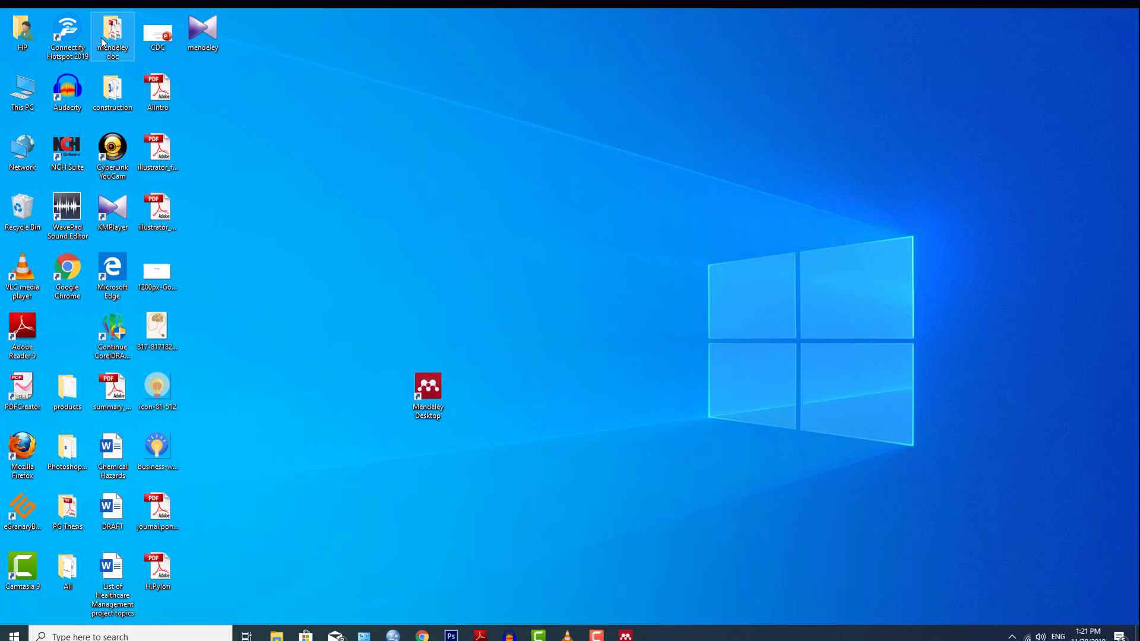
# Place the mendeley doc folder beside Mendeley Desktop, open it and select the Somalia Study PDFs.
pyautogui.moveTo(101, 37); pyautogui.dragTo(436, 460)
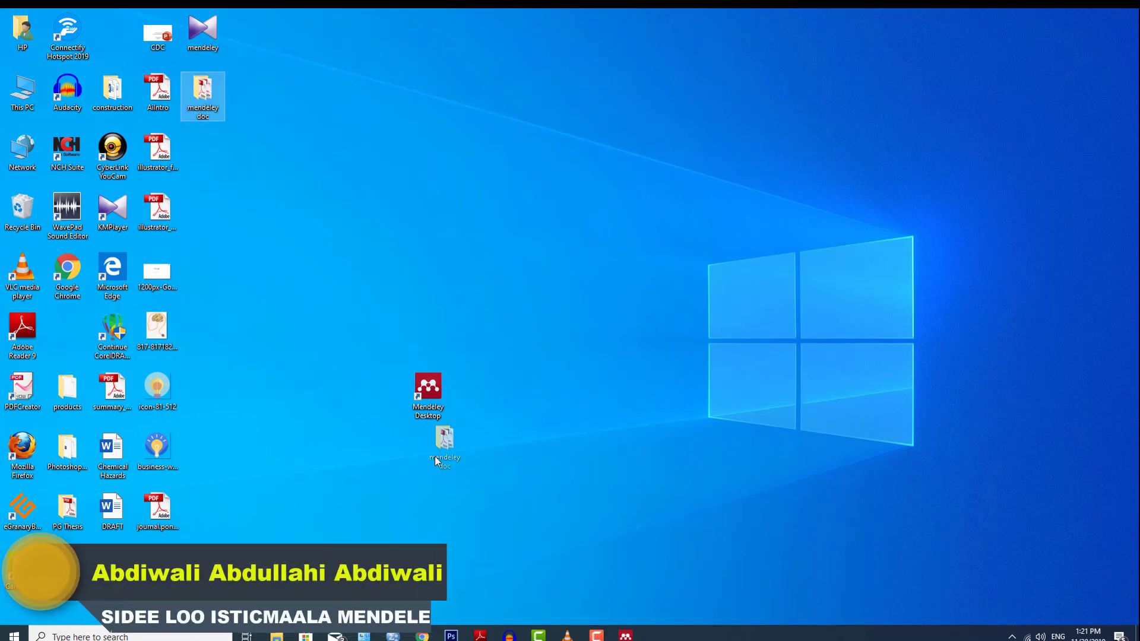
pyautogui.moveTo(297, 397); pyautogui.dragTo(298, 397)
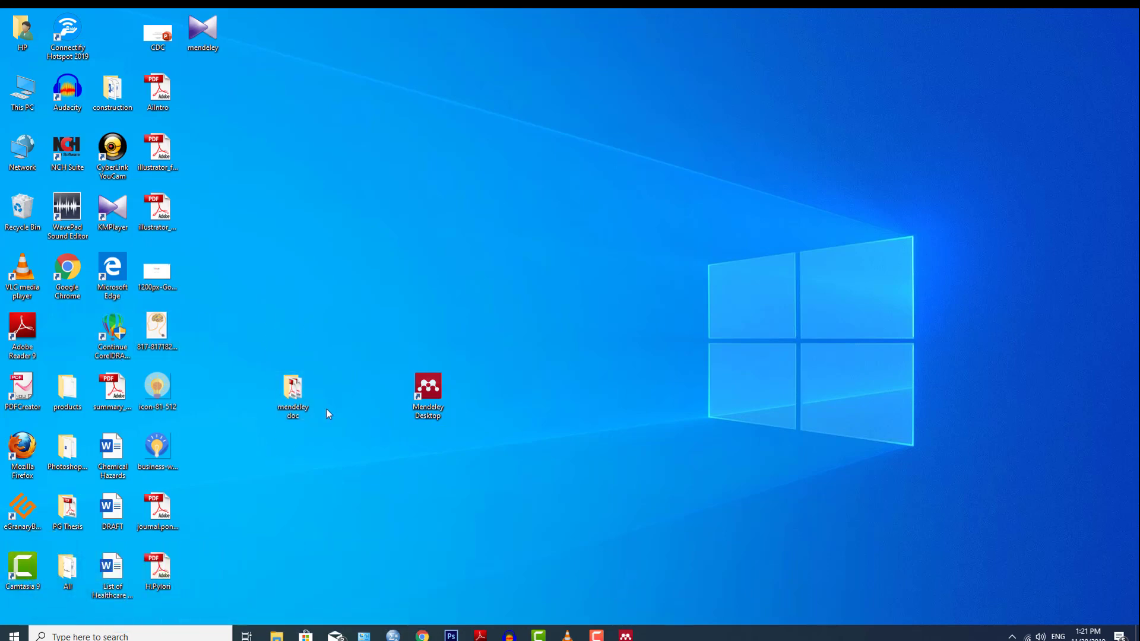
pyautogui.doubleClick(285, 395)
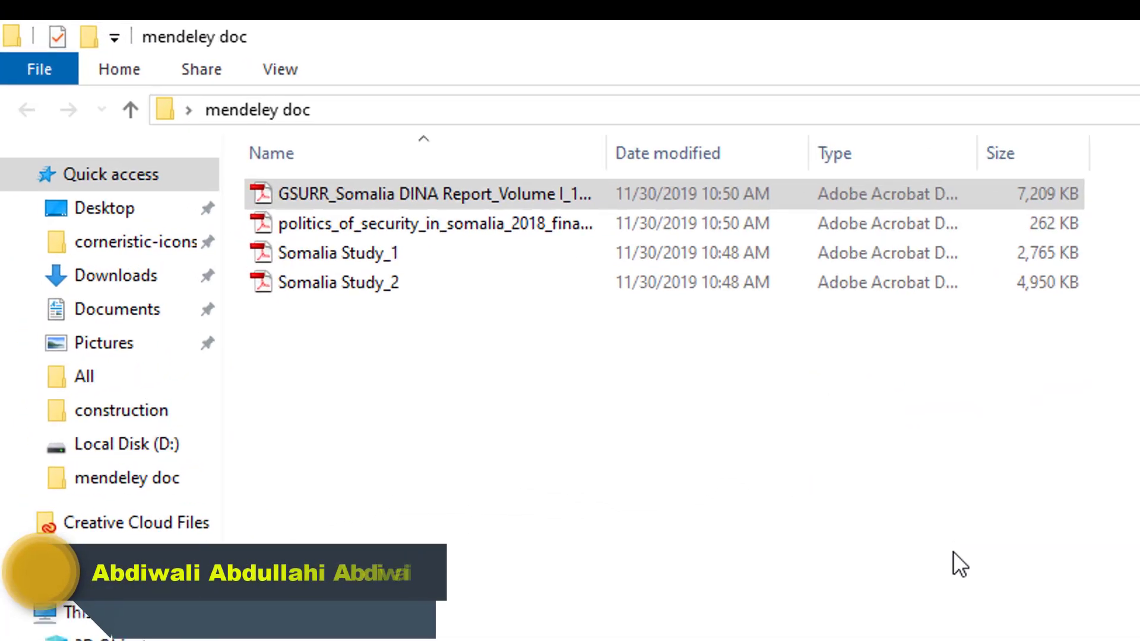
pyautogui.moveTo(814, 463); pyautogui.dragTo(507, 334)
pyautogui.moveTo(238, 306); pyautogui.dragTo(238, 307)
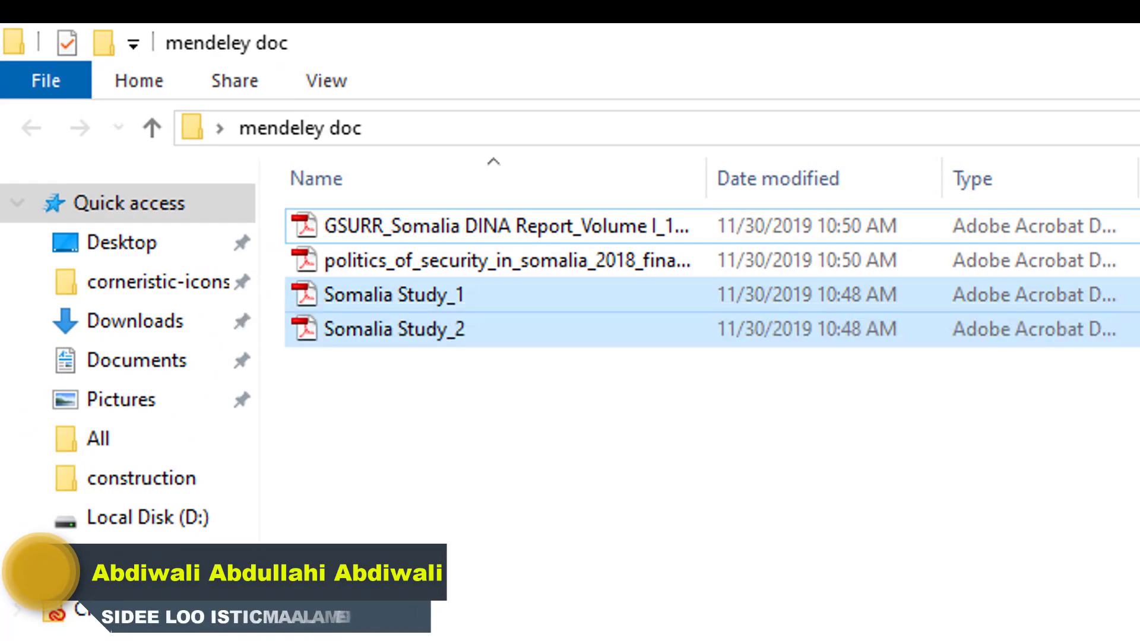
pyautogui.click(891, 636)
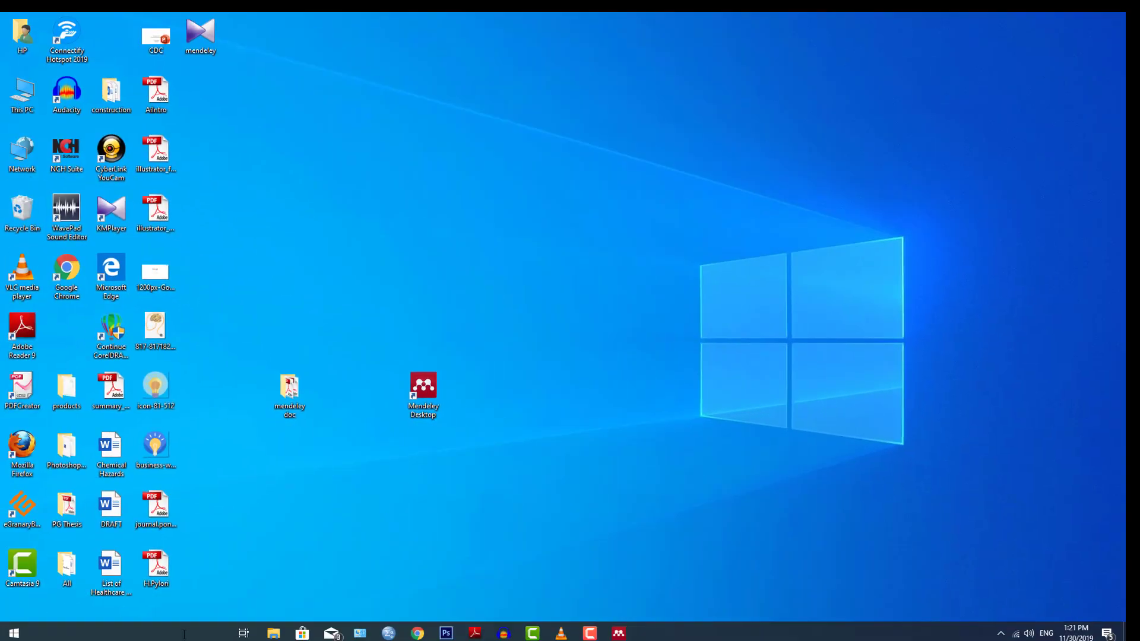
# Launch Word with a blank document, then switch back to the mendeley doc folder.
pyautogui.click(184, 635)
pyautogui.write('word')
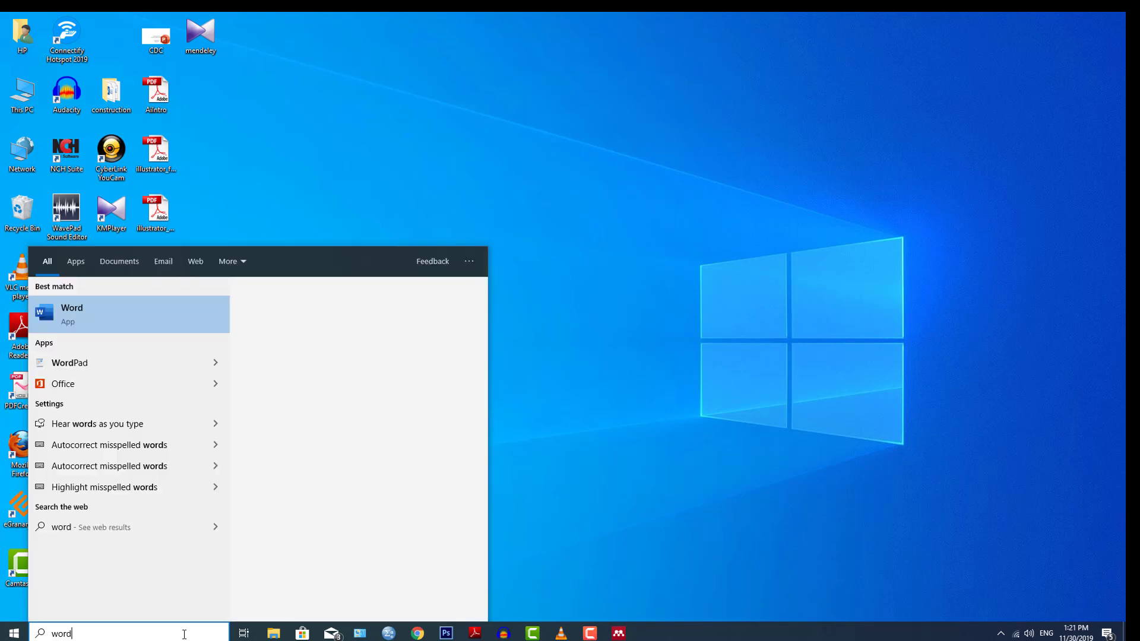
pyautogui.click(128, 330)
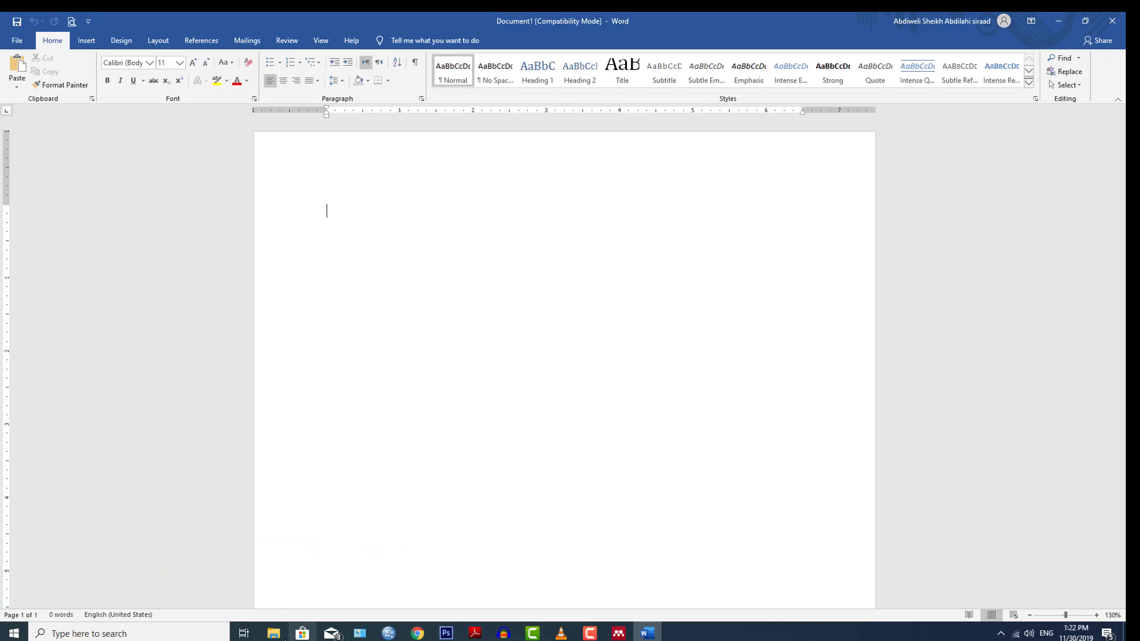
pyautogui.click(273, 634)
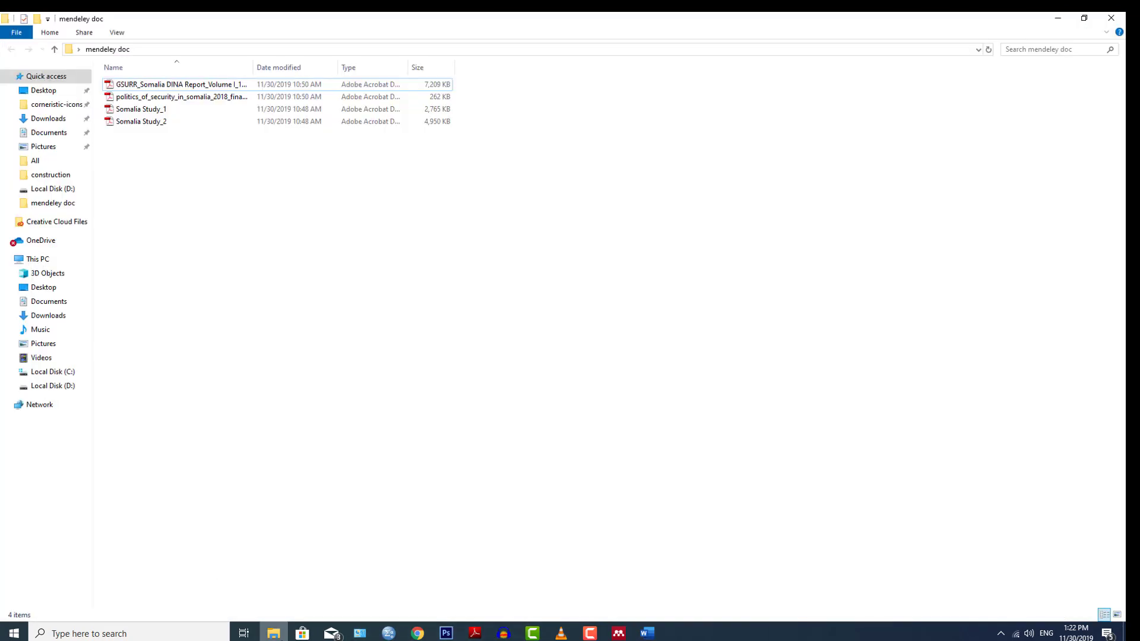
# Open the GSURR_Somalia DINA Report PDF and scroll to page 41.
pyautogui.click(177, 83)
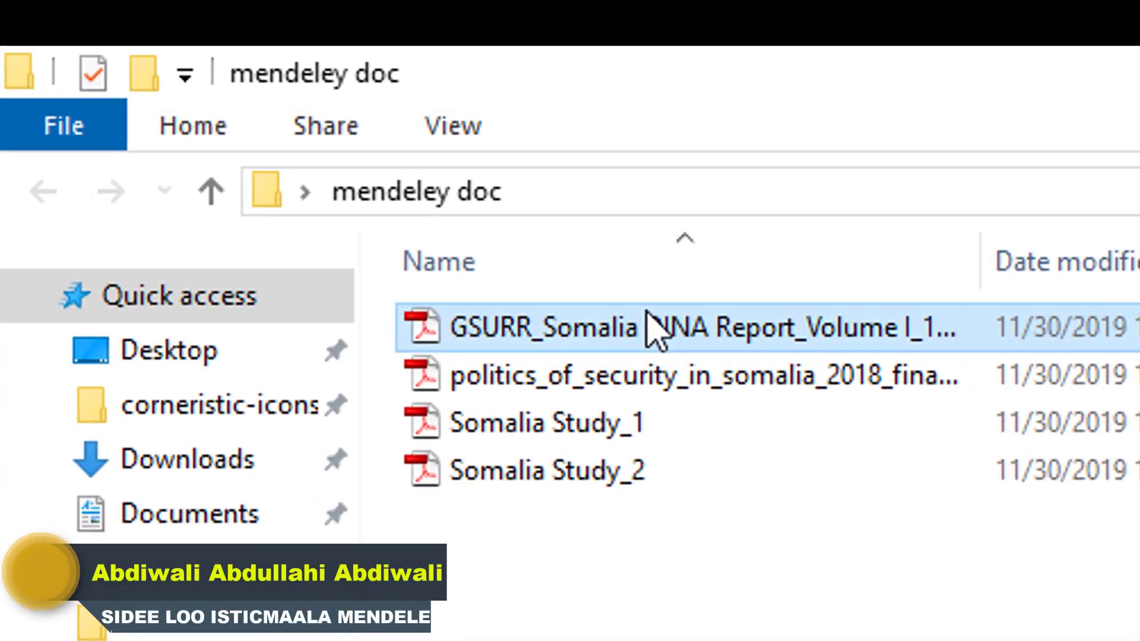
pyautogui.doubleClick(656, 330)
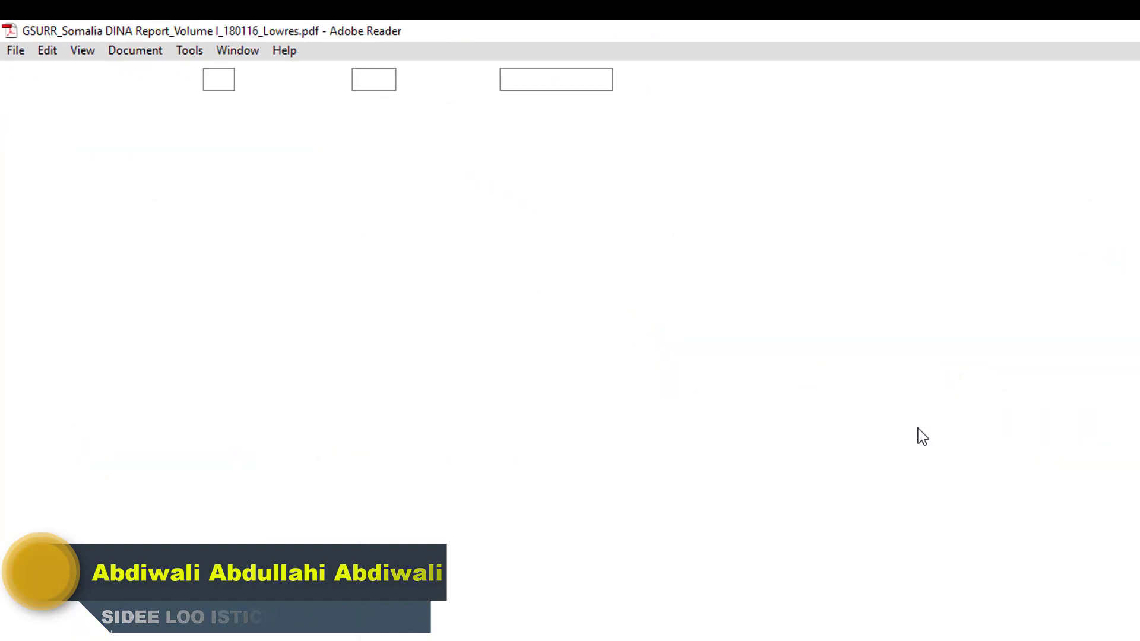
pyautogui.scroll(-5, 686, 415)
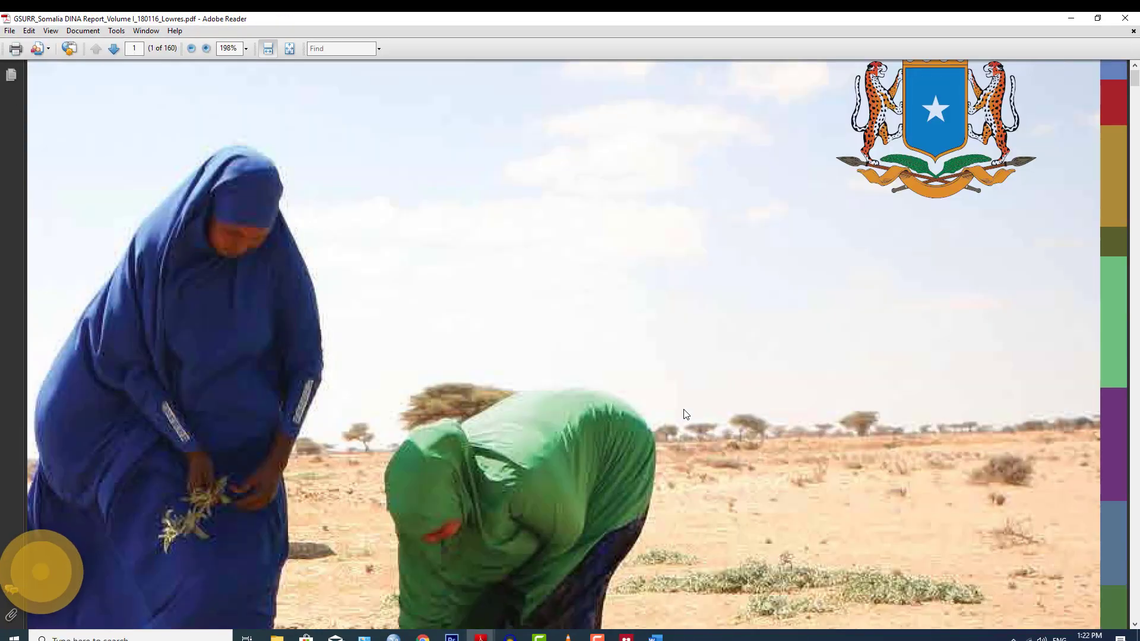
pyautogui.scroll(-2, 683, 411)
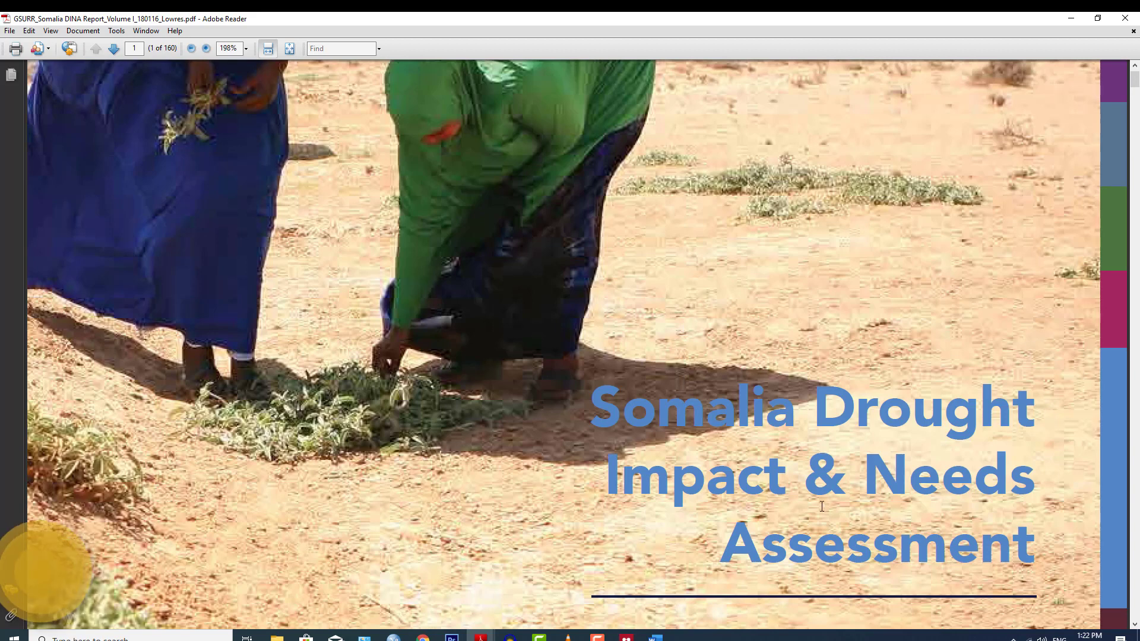
pyautogui.scroll(-3, 783, 489)
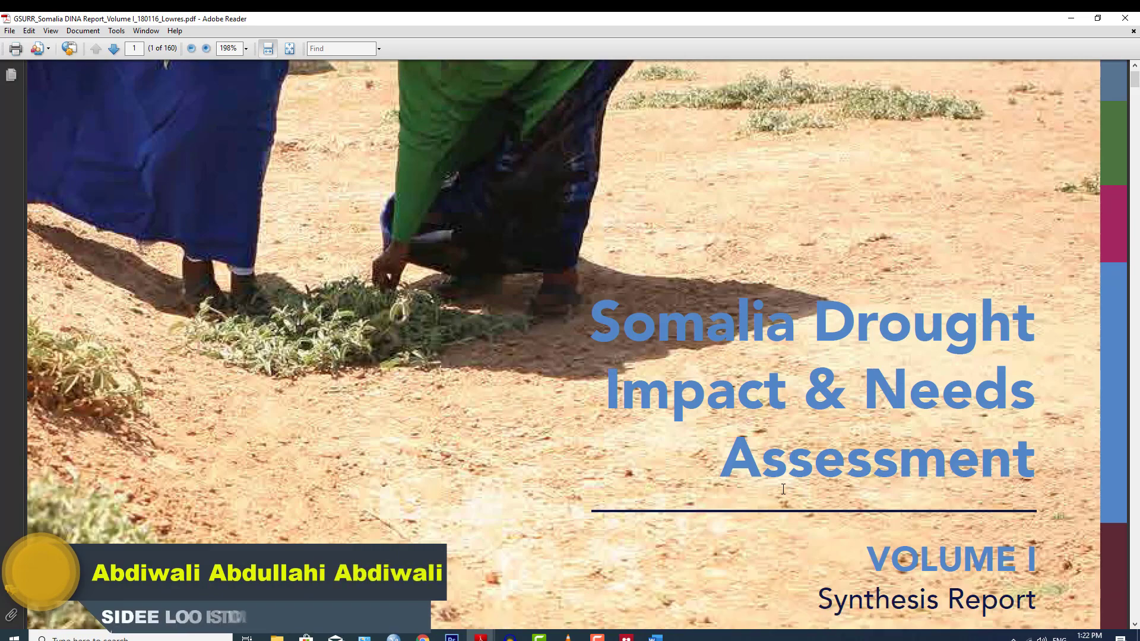
pyautogui.scroll(-1, 783, 488)
pyautogui.scroll(-17, 782, 466)
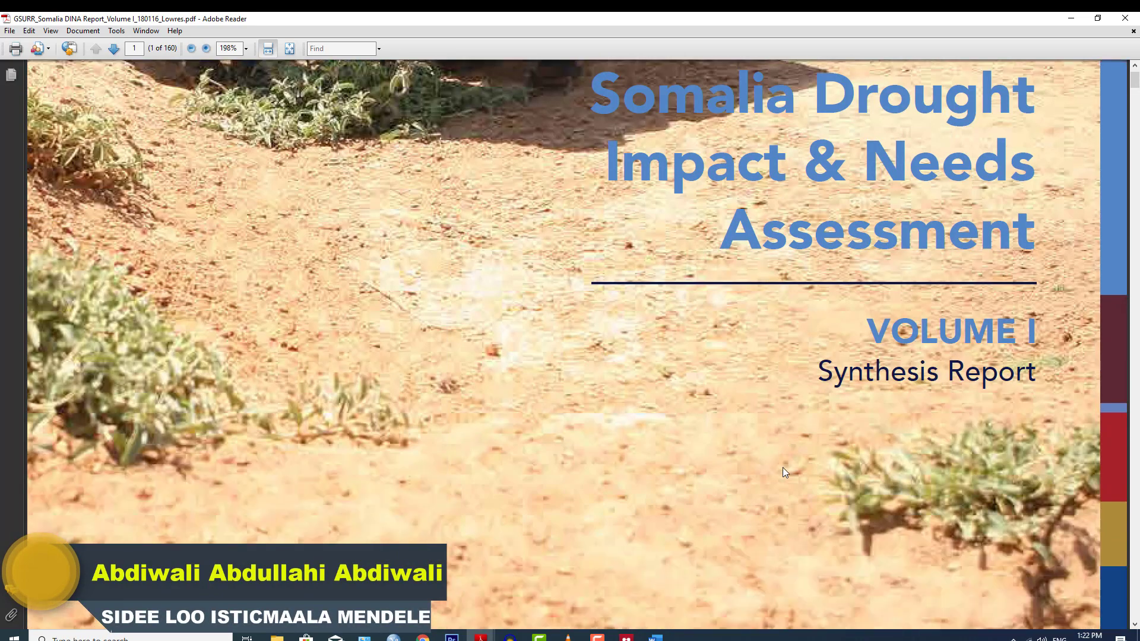
pyautogui.scroll(-20, 782, 468)
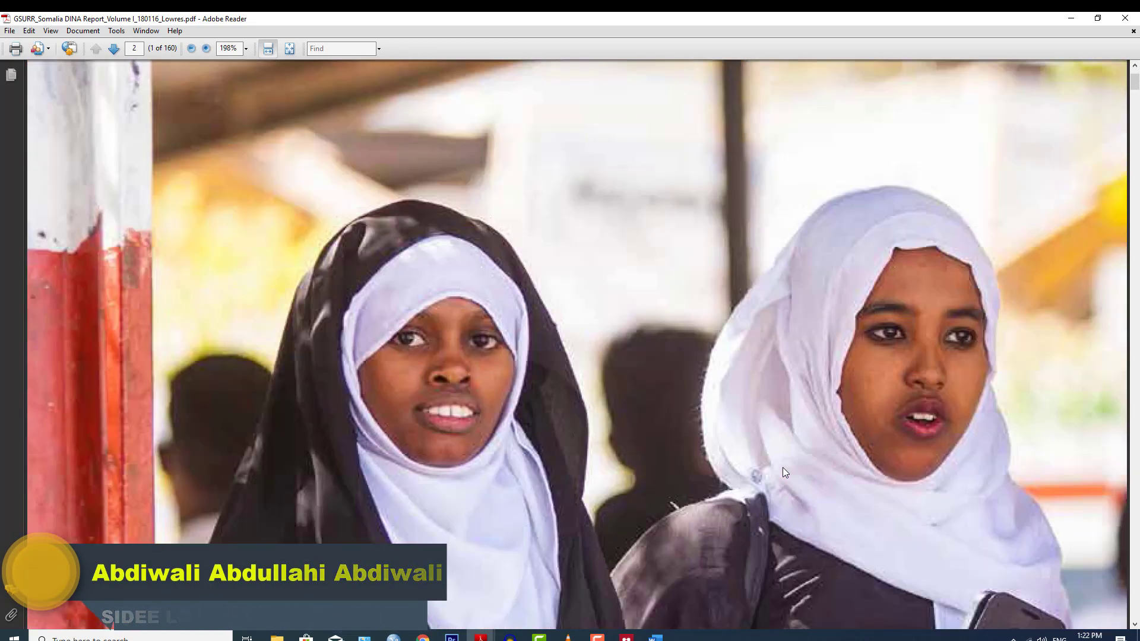
pyautogui.scroll(-20, 781, 465)
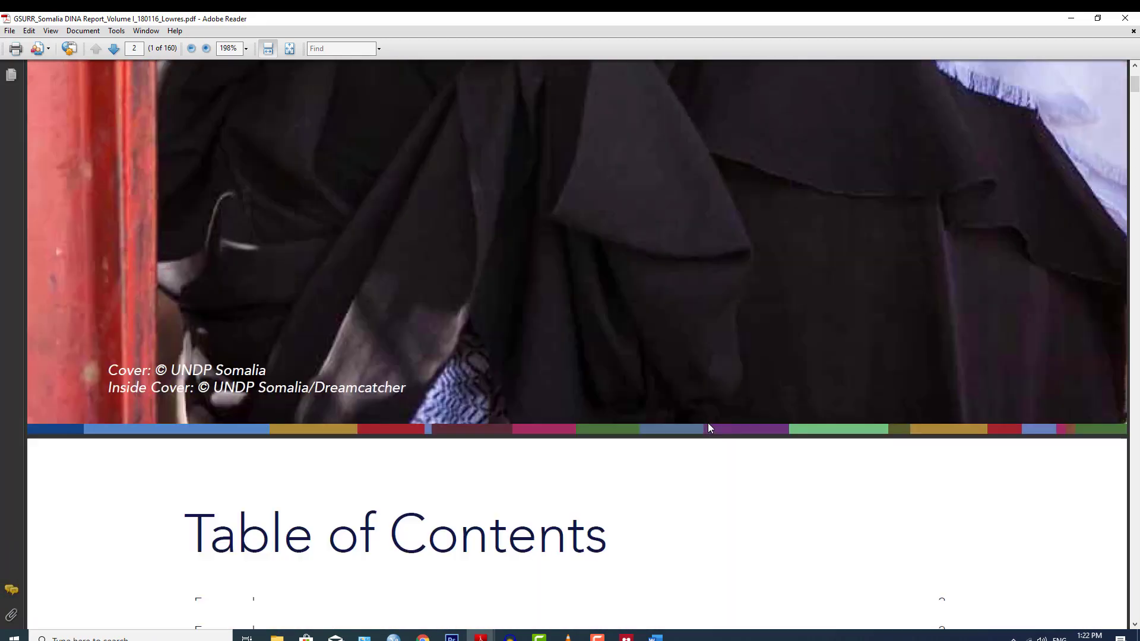
pyautogui.scroll(-16, 619, 421)
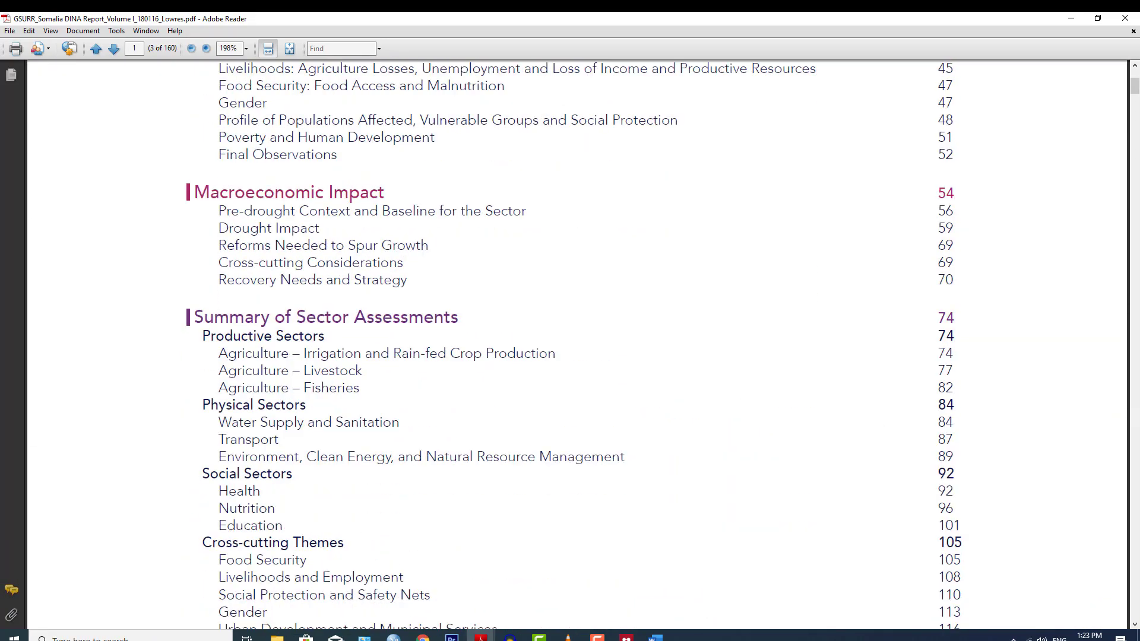
pyautogui.moveTo(1136, 90); pyautogui.dragTo(1137, 231)
pyautogui.scroll(-6, 566, 387)
pyautogui.scroll(-15, 566, 388)
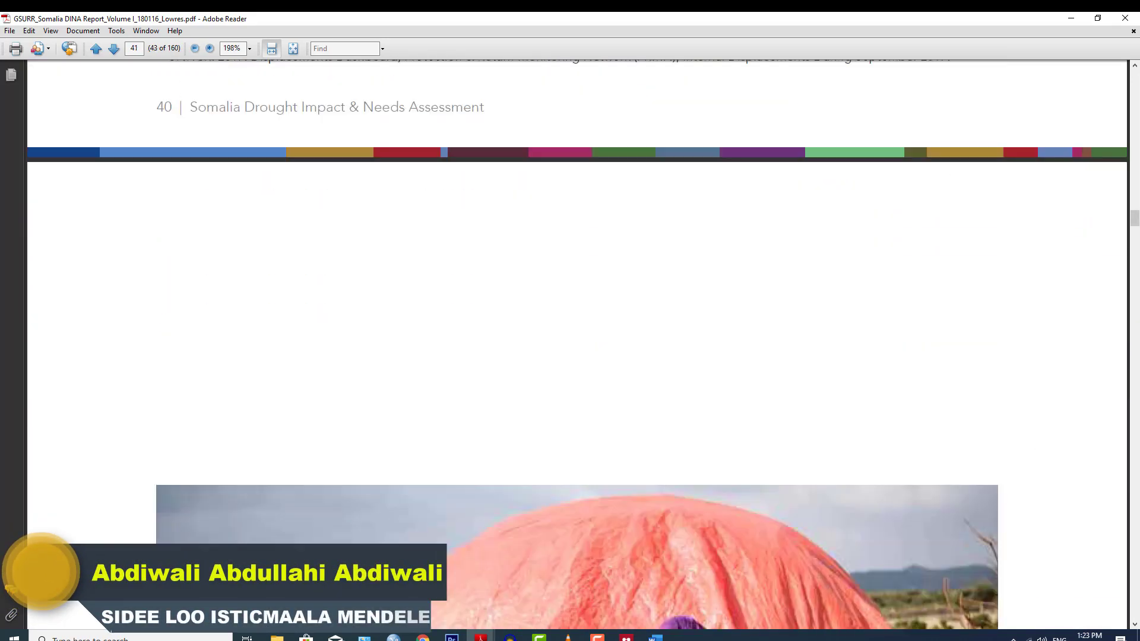
pyautogui.scroll(5, 282, 477)
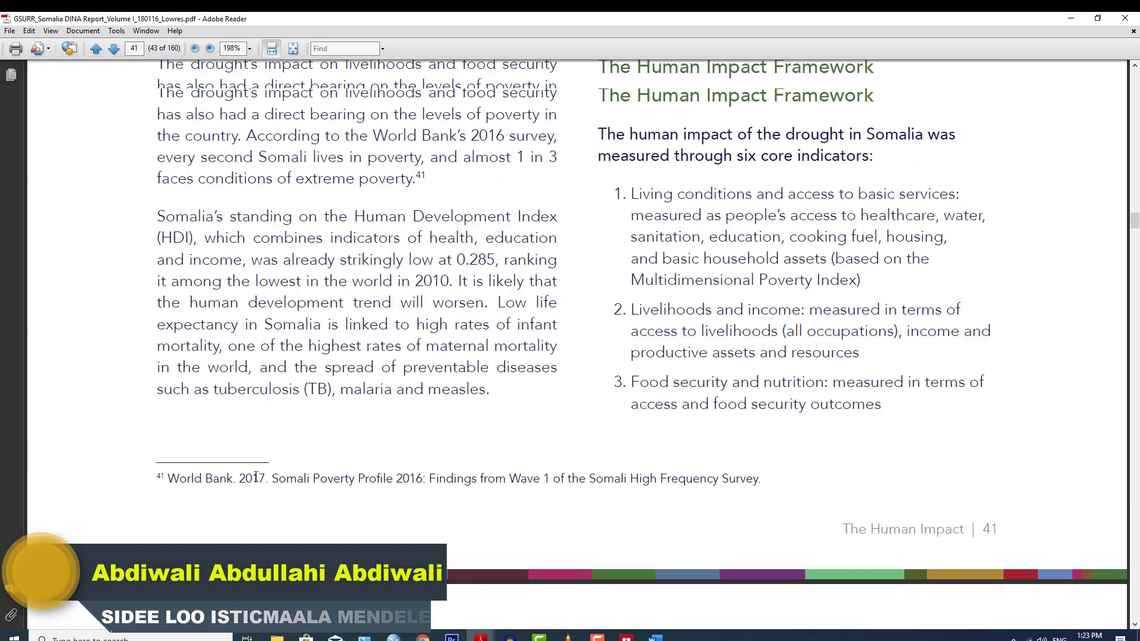
pyautogui.scroll(2, 431, 434)
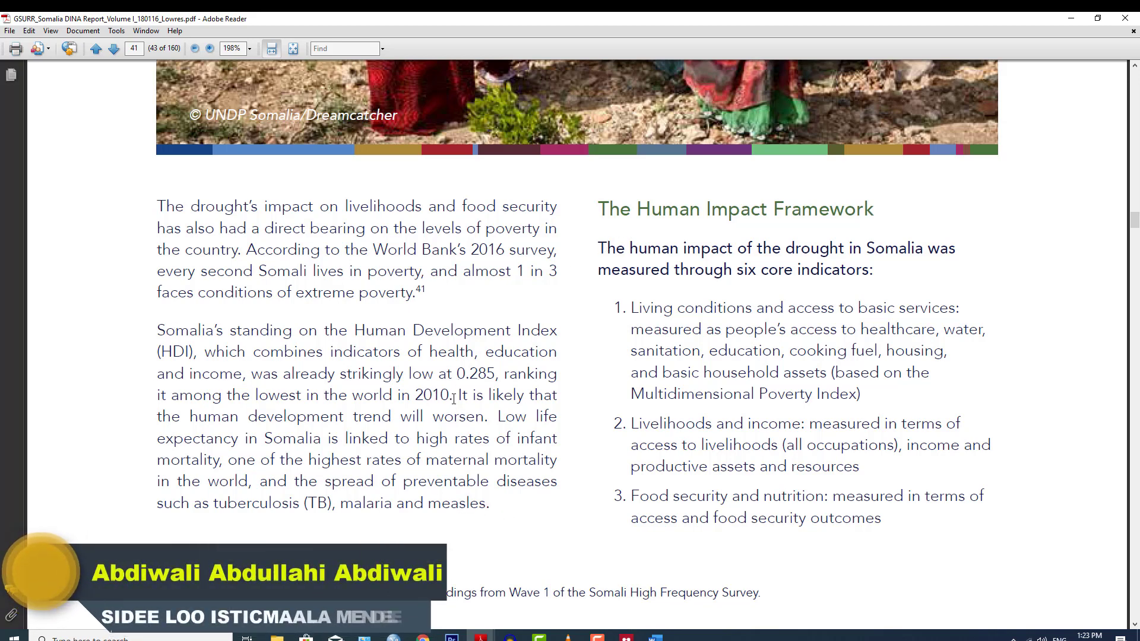
# Copy the paragraph on Somalia's HDI standing and return to the Word document.
pyautogui.moveTo(453, 398); pyautogui.dragTo(258, 334)
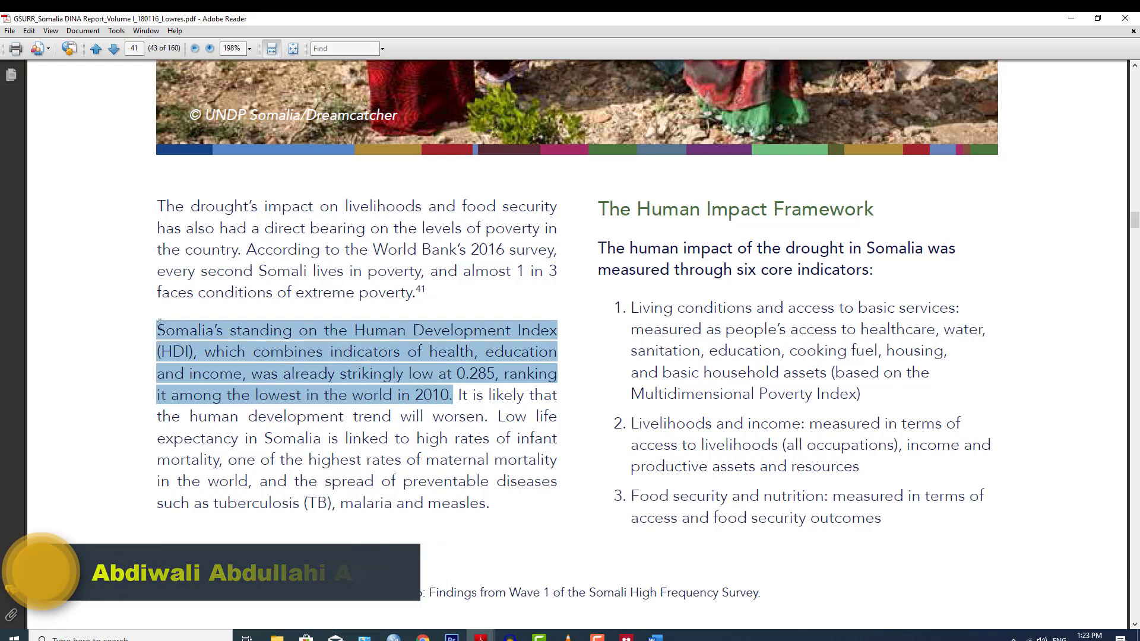
pyautogui.rightClick(323, 357)
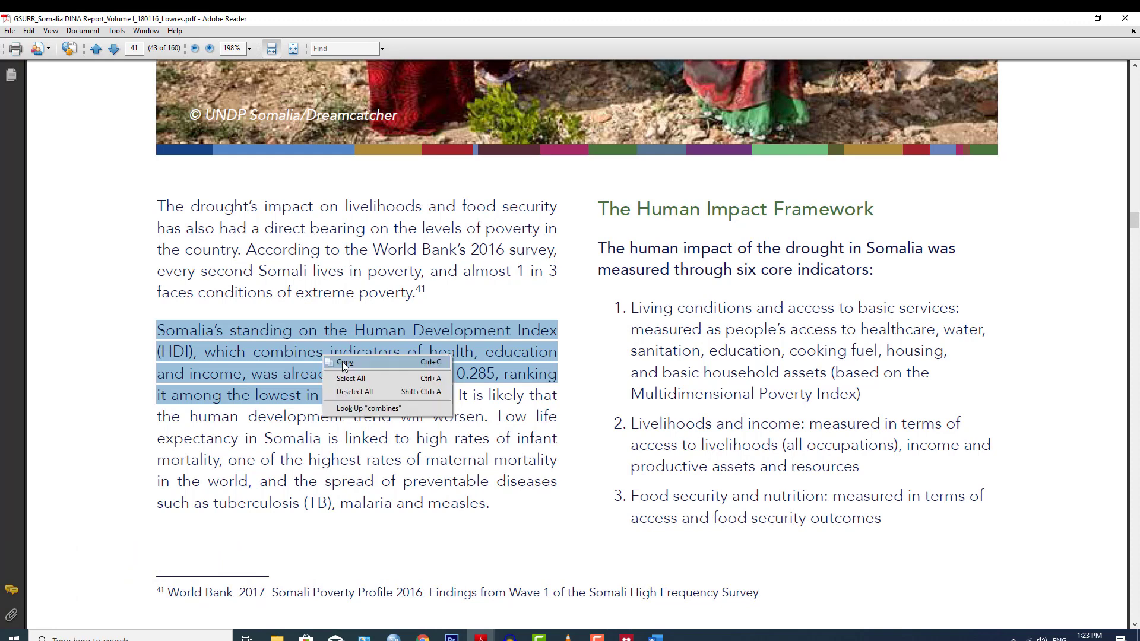
pyautogui.click(346, 364)
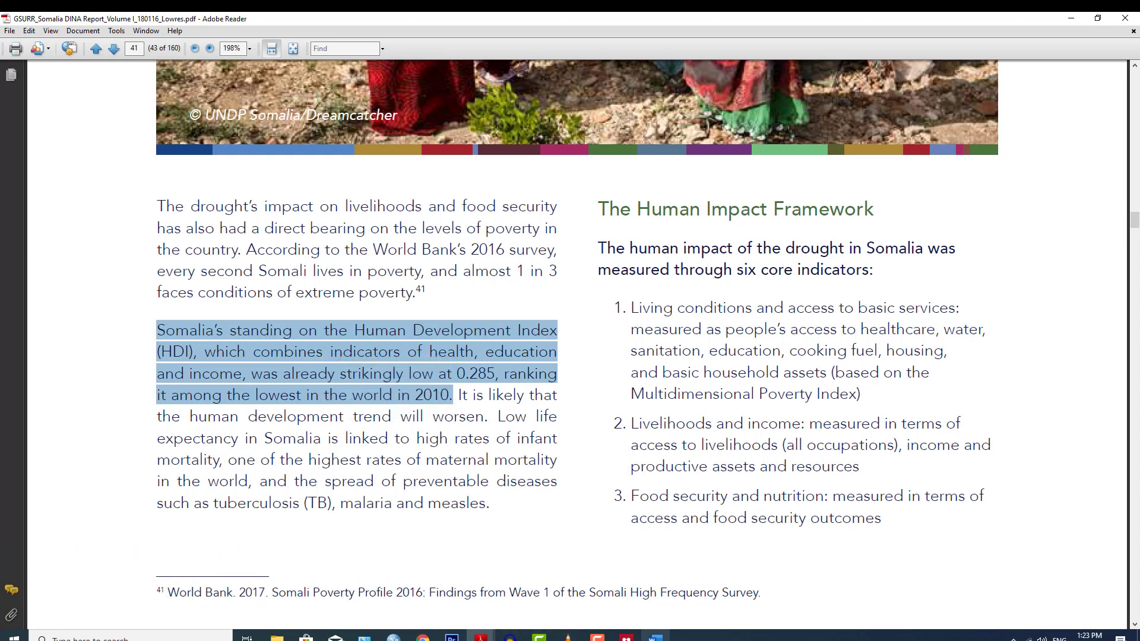
pyautogui.click(655, 639)
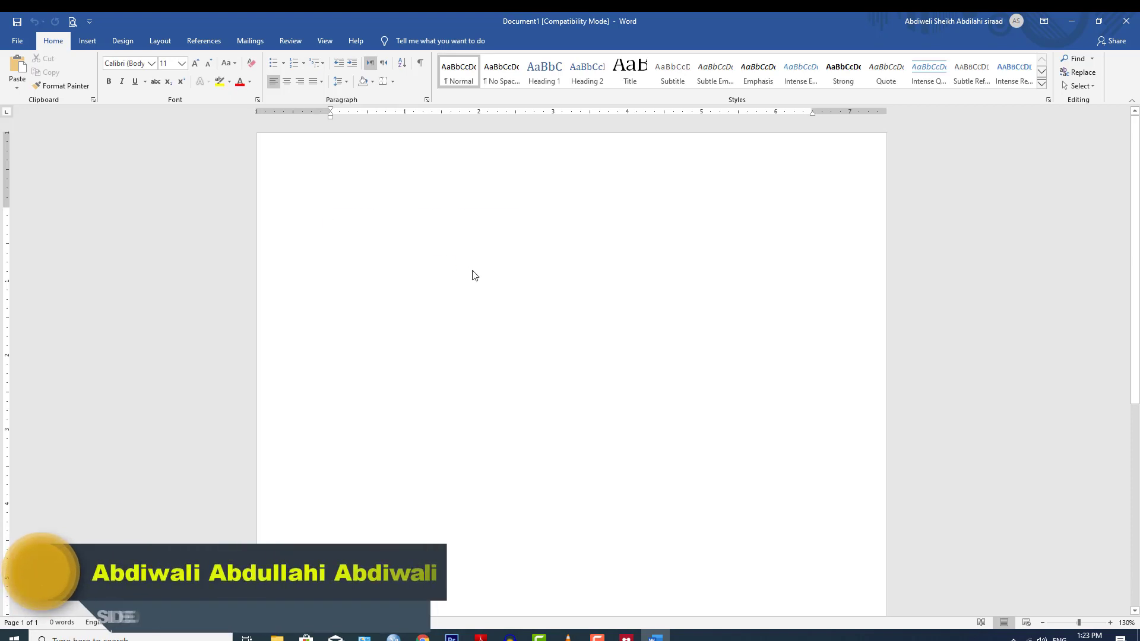
# Paste the HDI paragraph into Word and remove its first stray line breaks.
pyautogui.hotkey('ctrl', 'v')
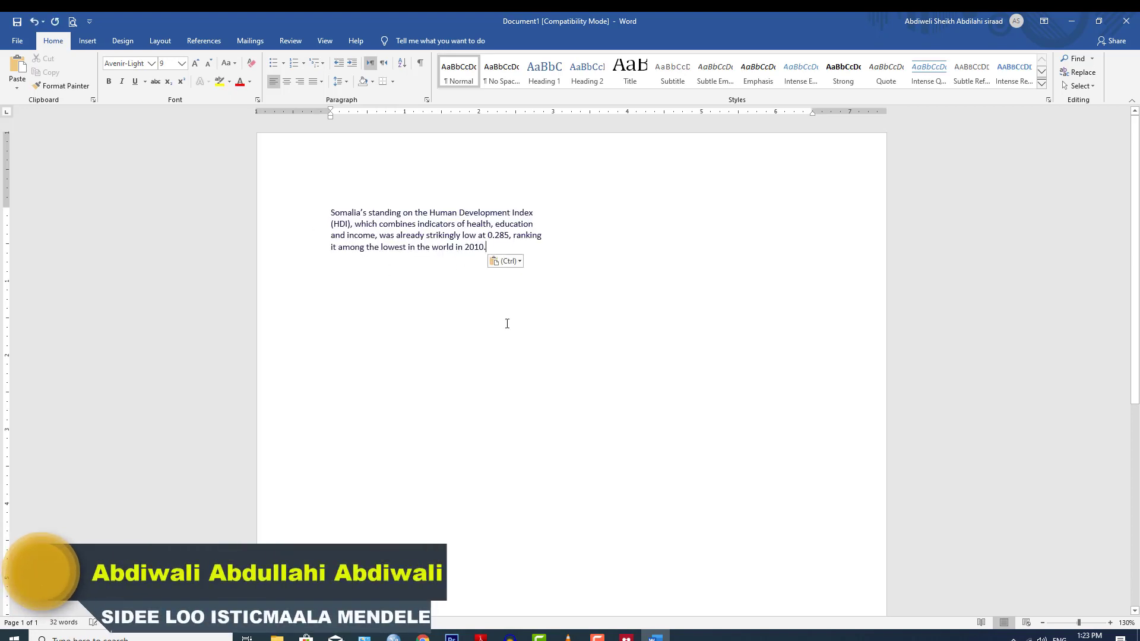
pyautogui.press('BackSpace')
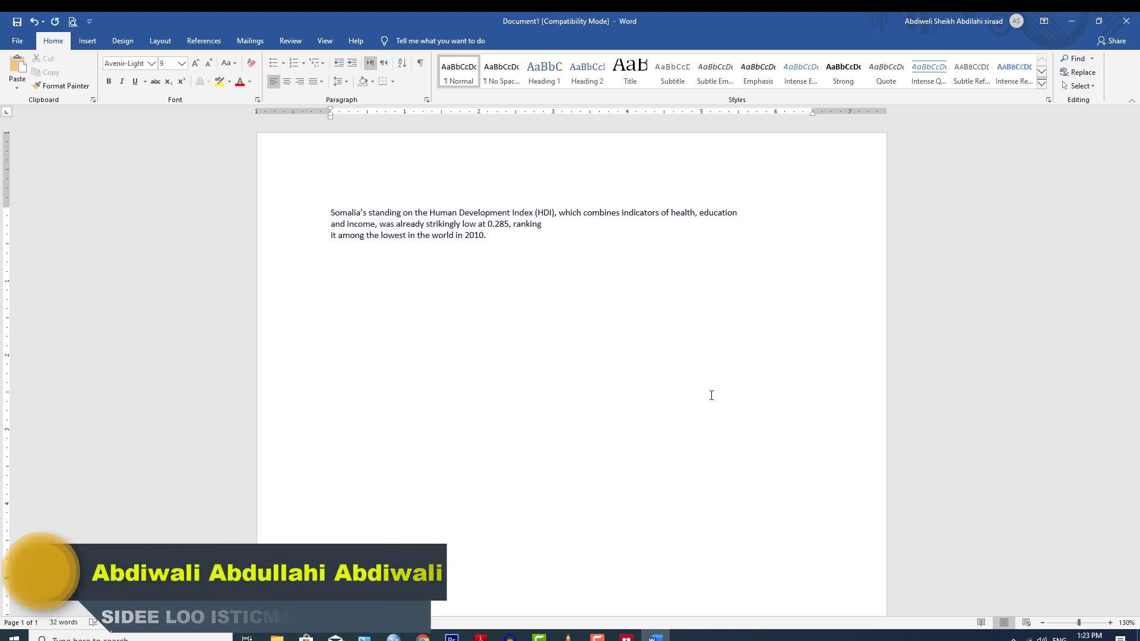
pyautogui.press('Delete')
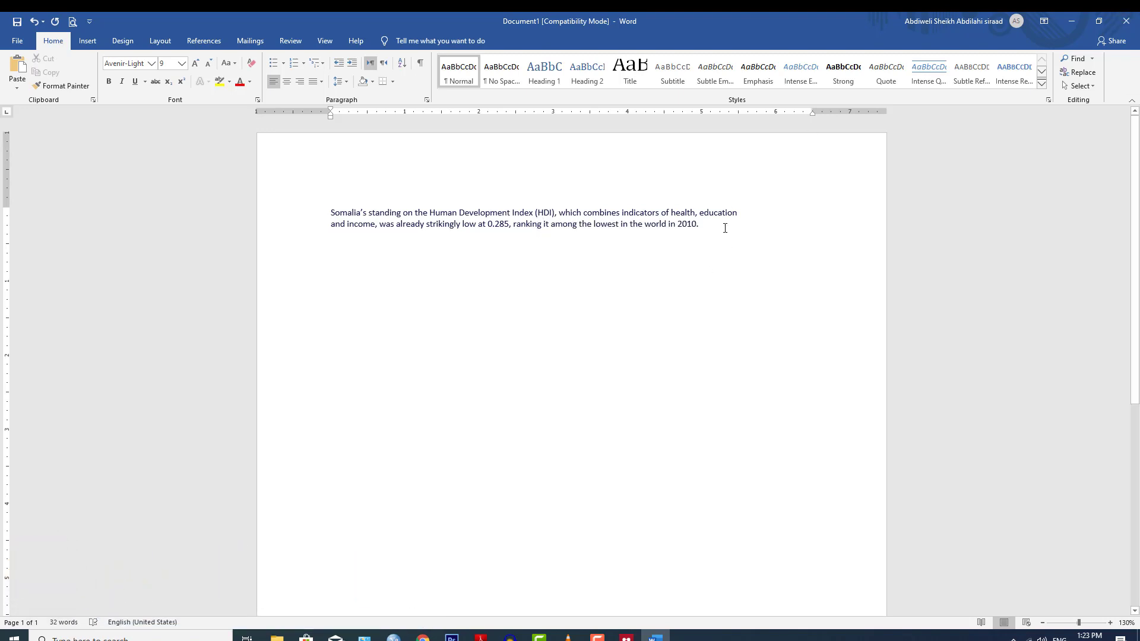
# Set the whole paragraph to 14 pt and join the line after 'education'.
pyautogui.moveTo(725, 228); pyautogui.dragTo(304, 223)
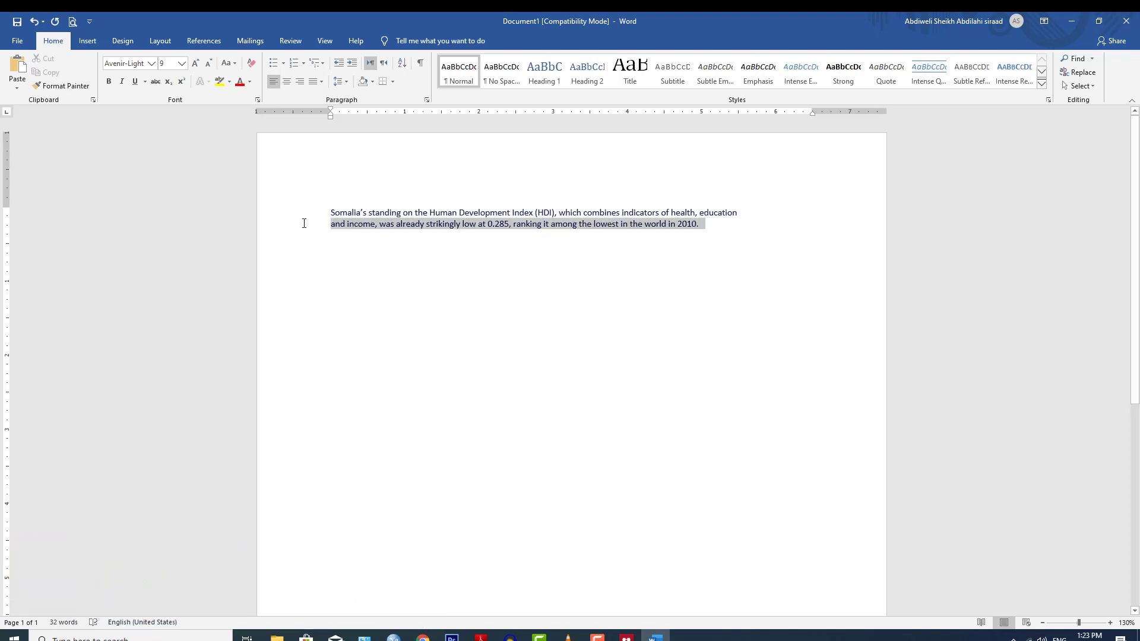
pyautogui.tripleClick(370, 224)
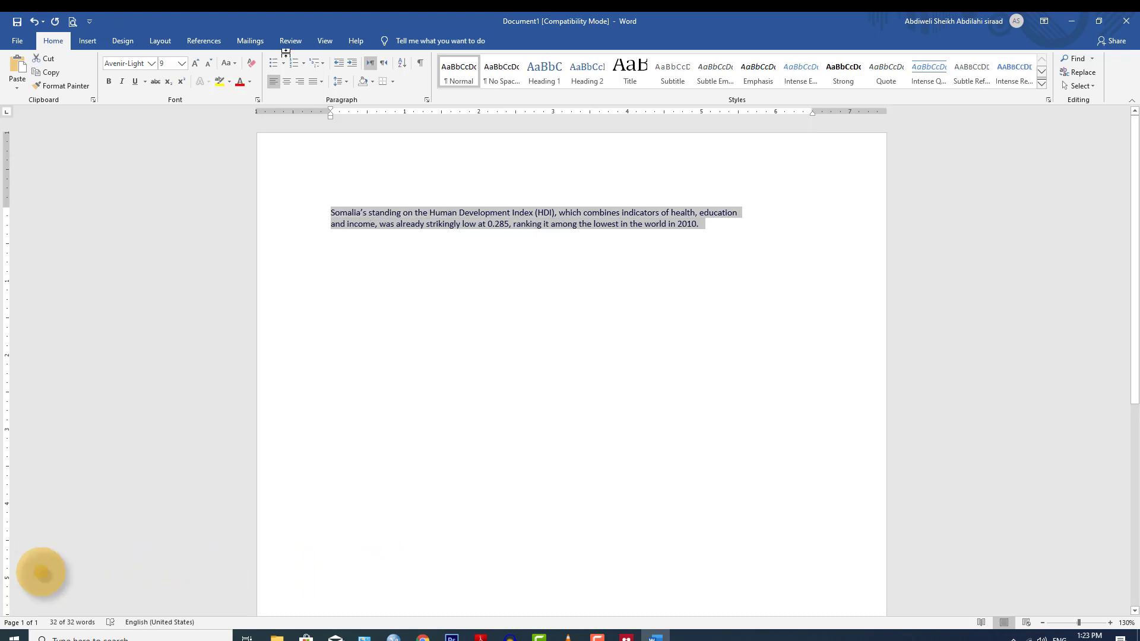
pyautogui.click(185, 65)
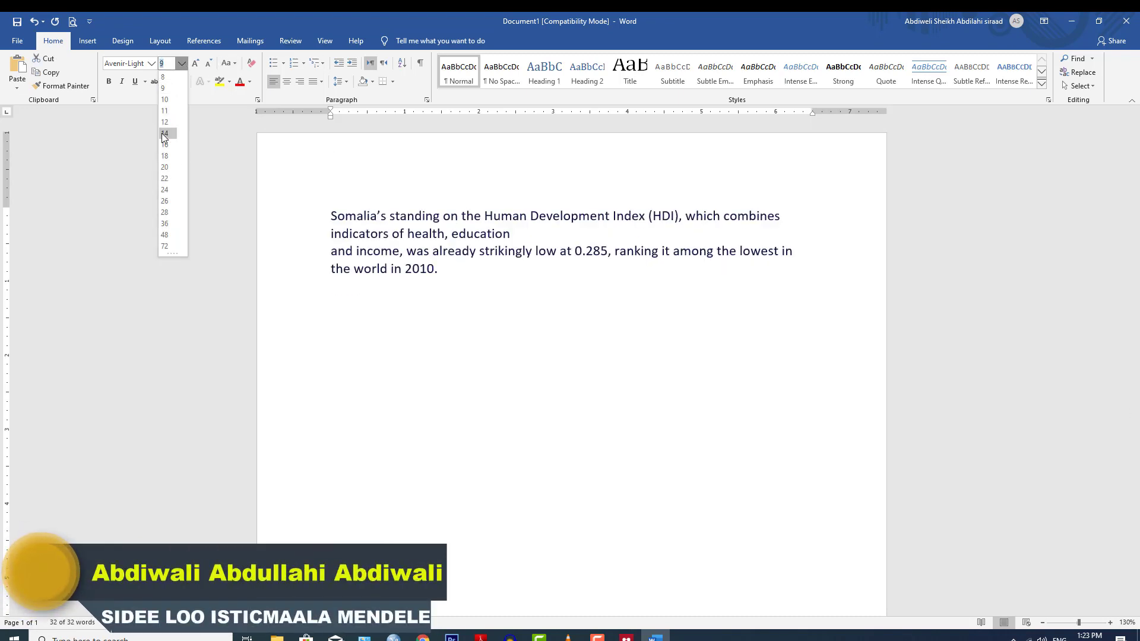
pyautogui.click(165, 134)
pyautogui.click(535, 235)
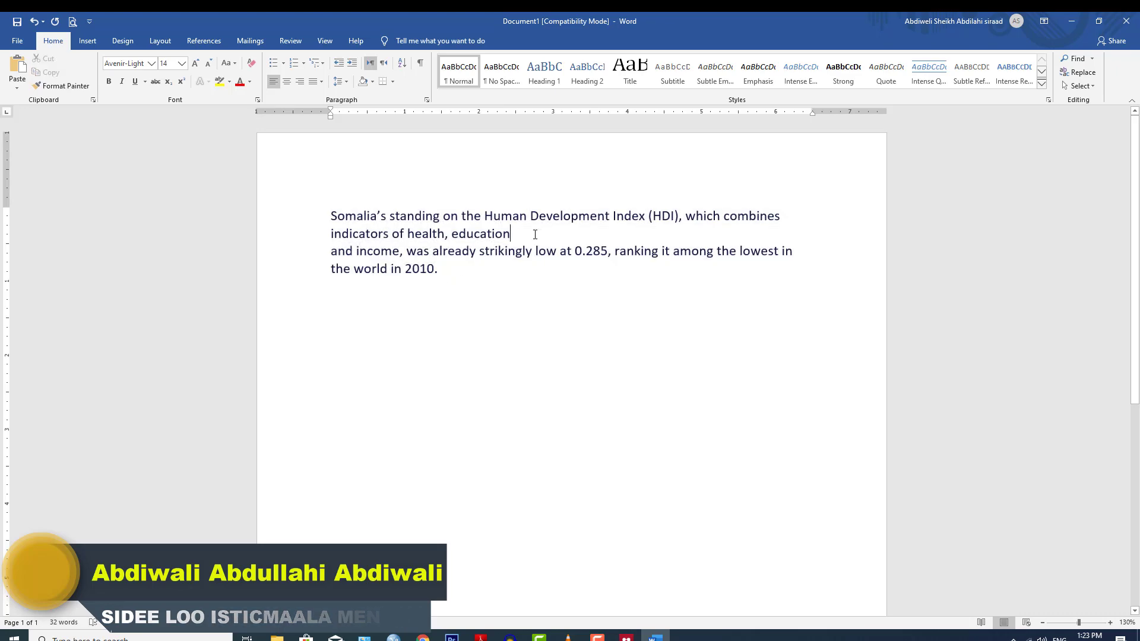
pyautogui.press('Delete')
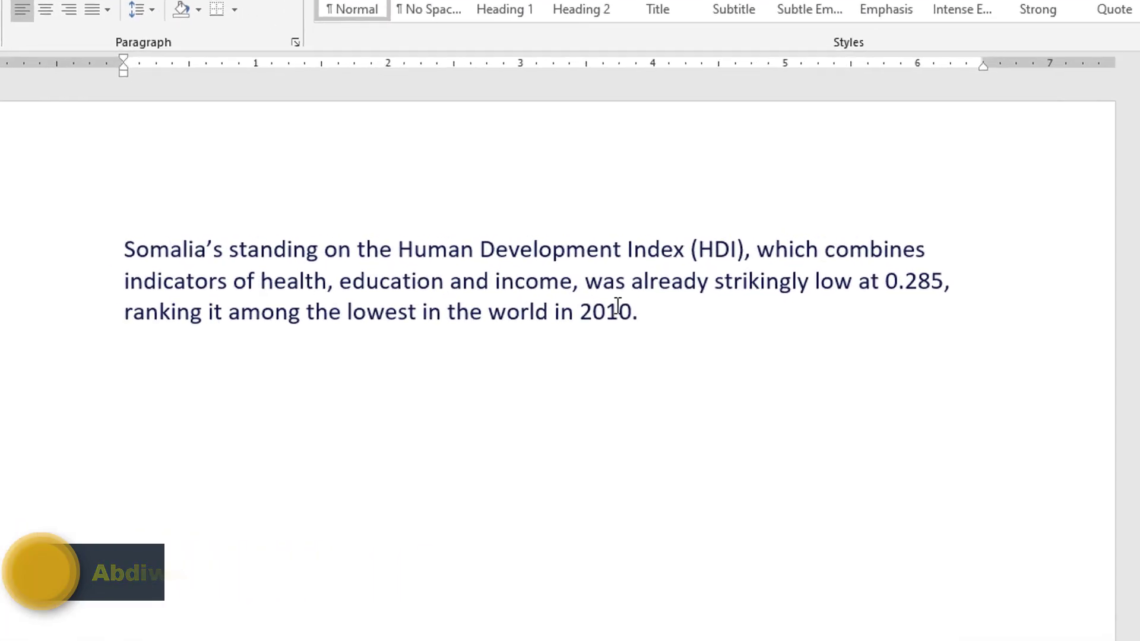
pyautogui.click(721, 348)
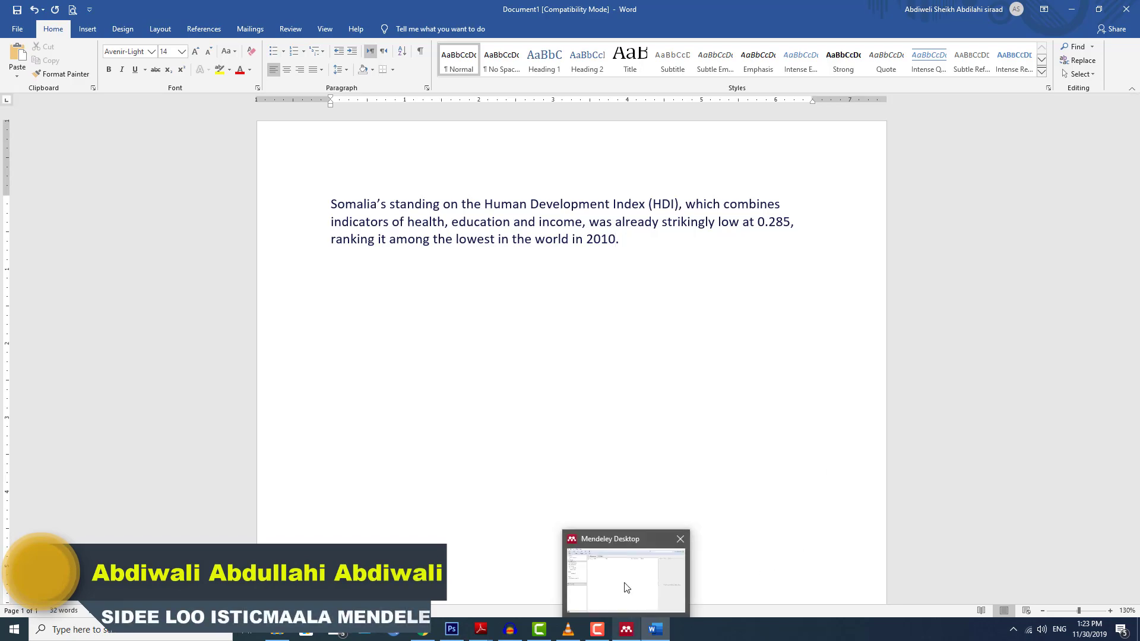
# Arrange Word and Mendeley side by side, minimizing Adobe Reader and File Explorer.
pyautogui.click(624, 586)
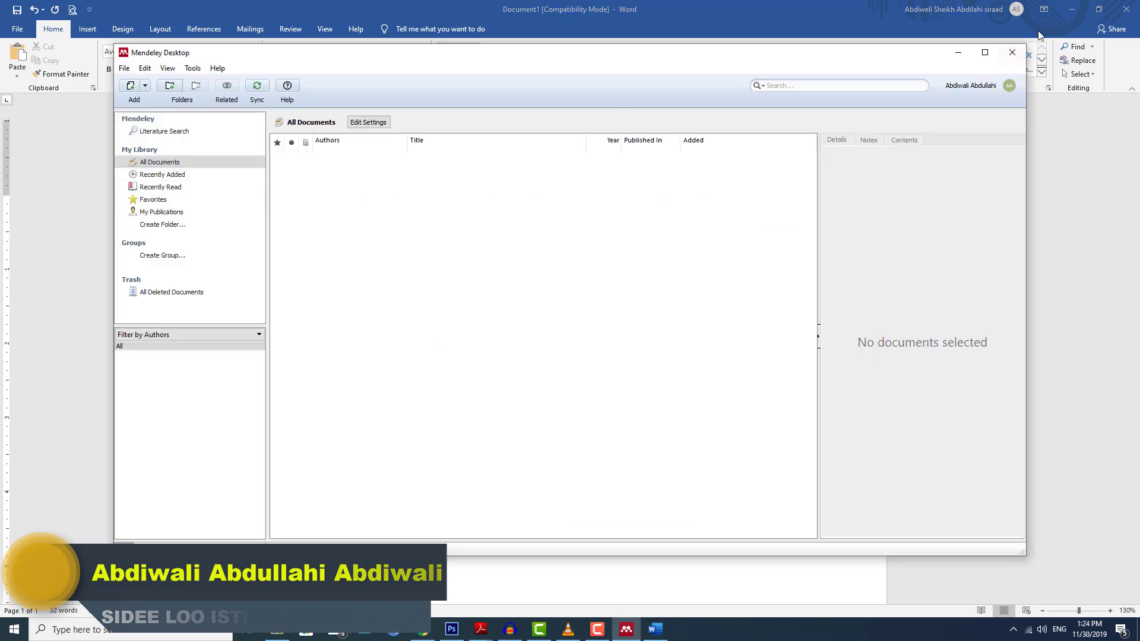
pyautogui.click(1100, 9)
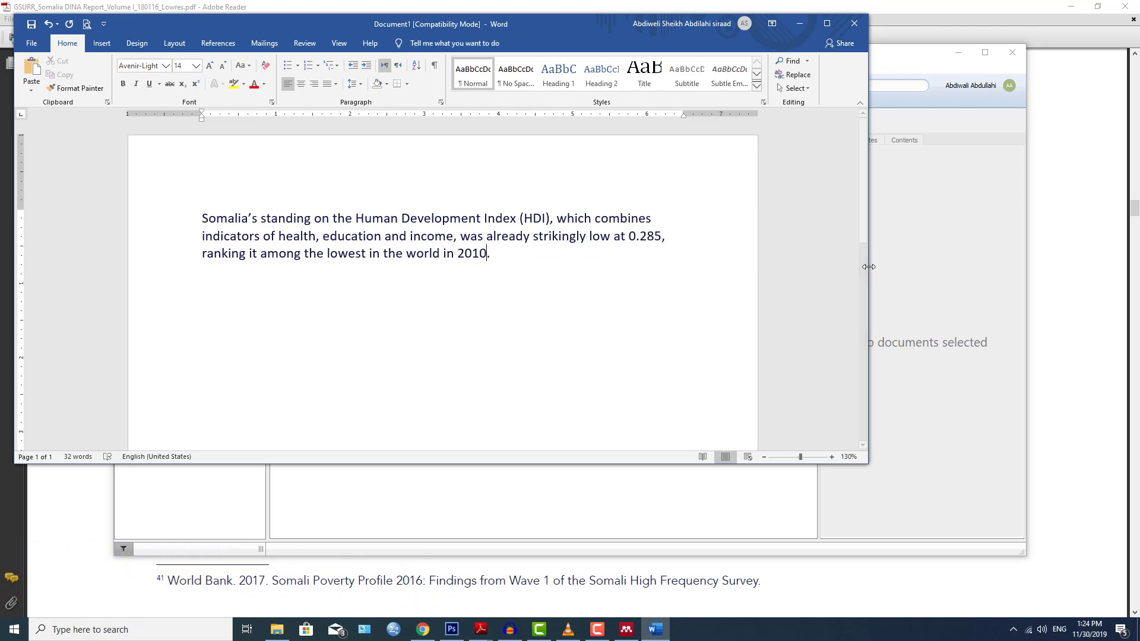
pyautogui.moveTo(551, 206); pyautogui.dragTo(480, 195)
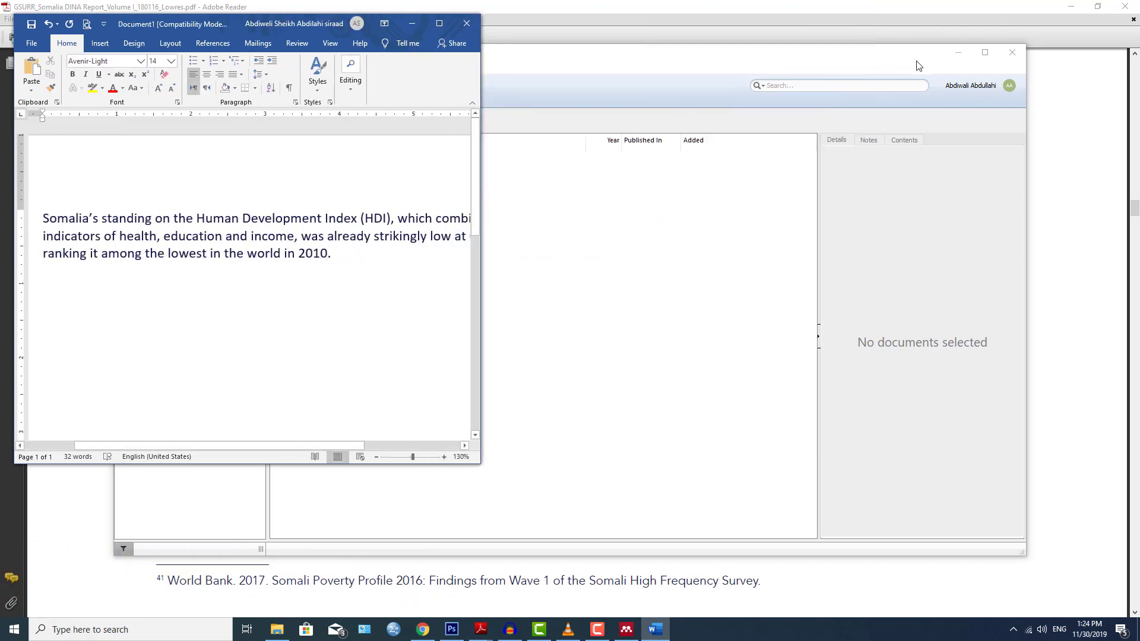
pyautogui.click(919, 65)
pyautogui.moveTo(741, 200); pyautogui.dragTo(601, 200)
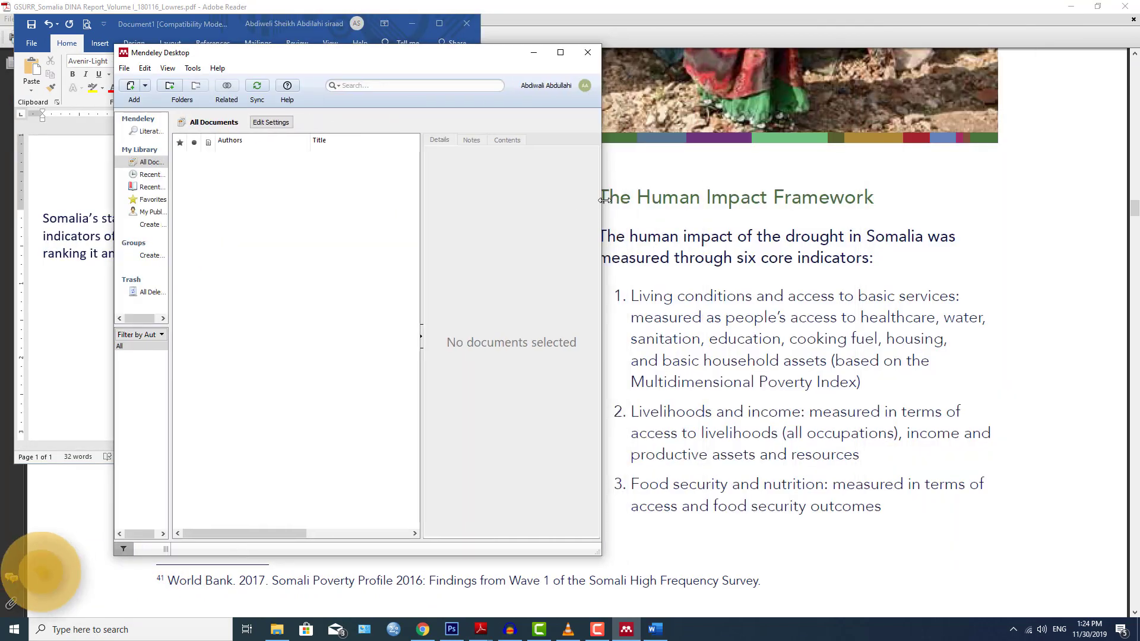
pyautogui.click(1081, 5)
pyautogui.click(1071, 6)
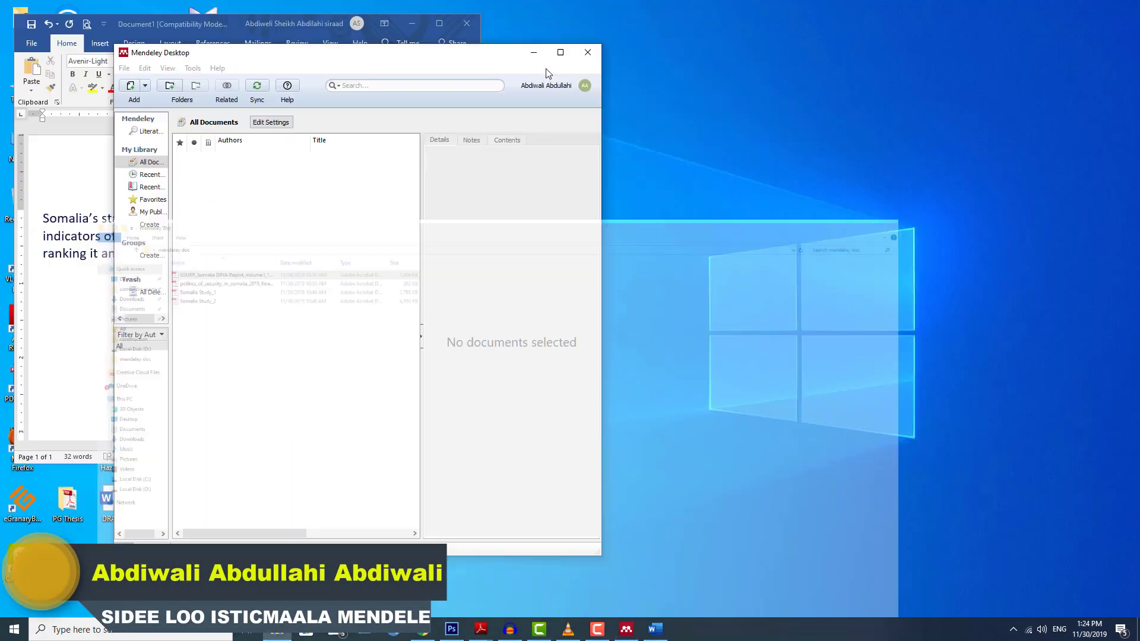
pyautogui.moveTo(492, 60); pyautogui.dragTo(899, 28)
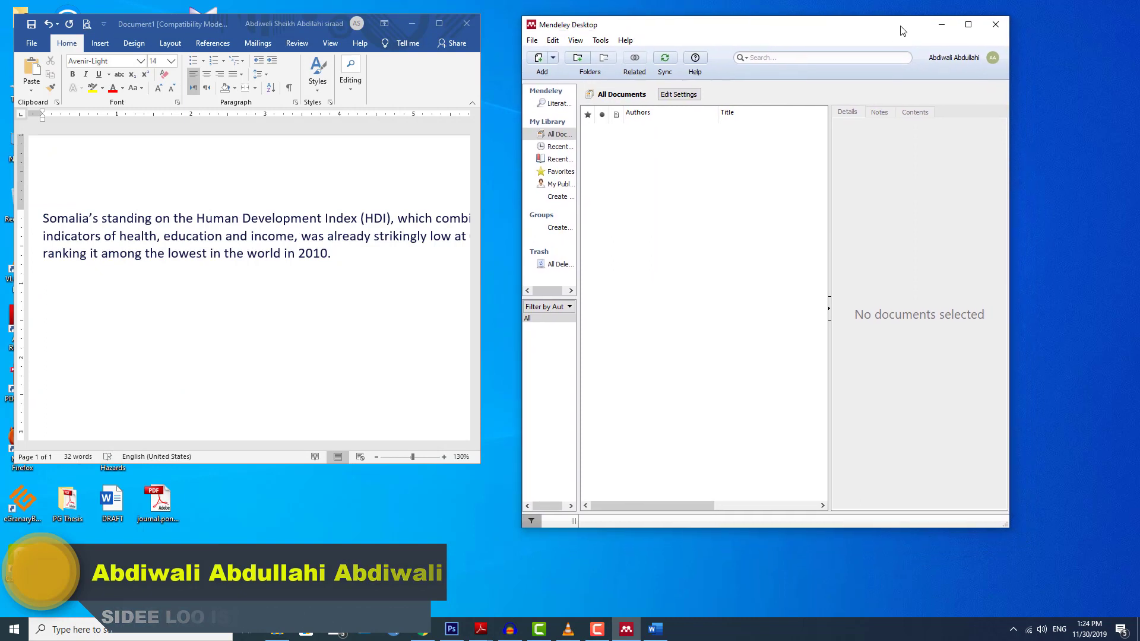
pyautogui.click(328, 254)
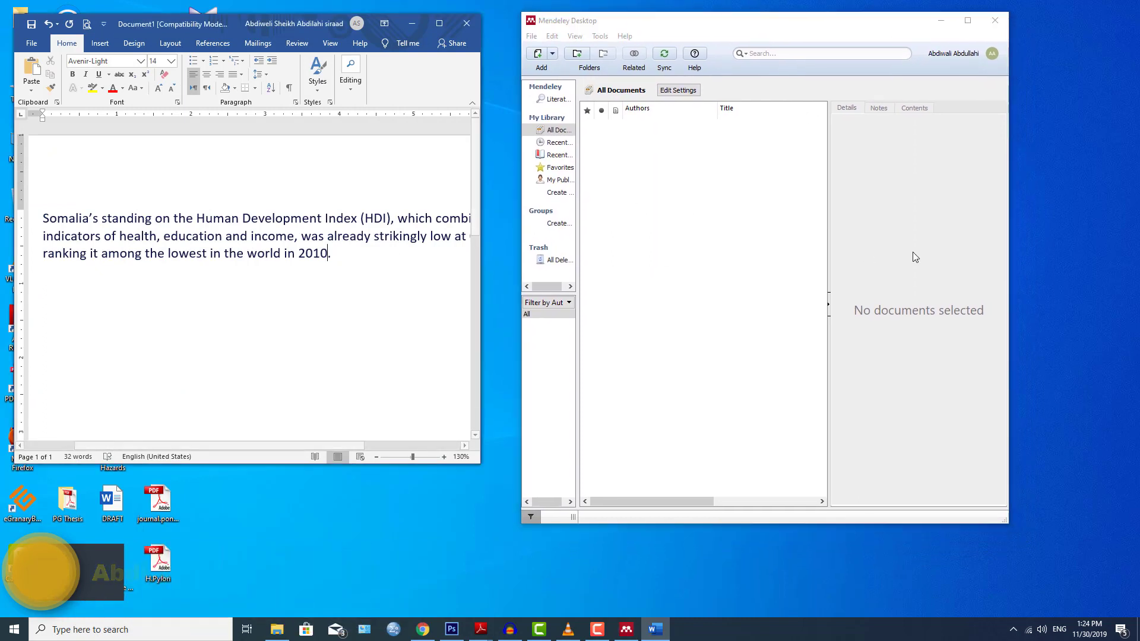
pyautogui.click(832, 309)
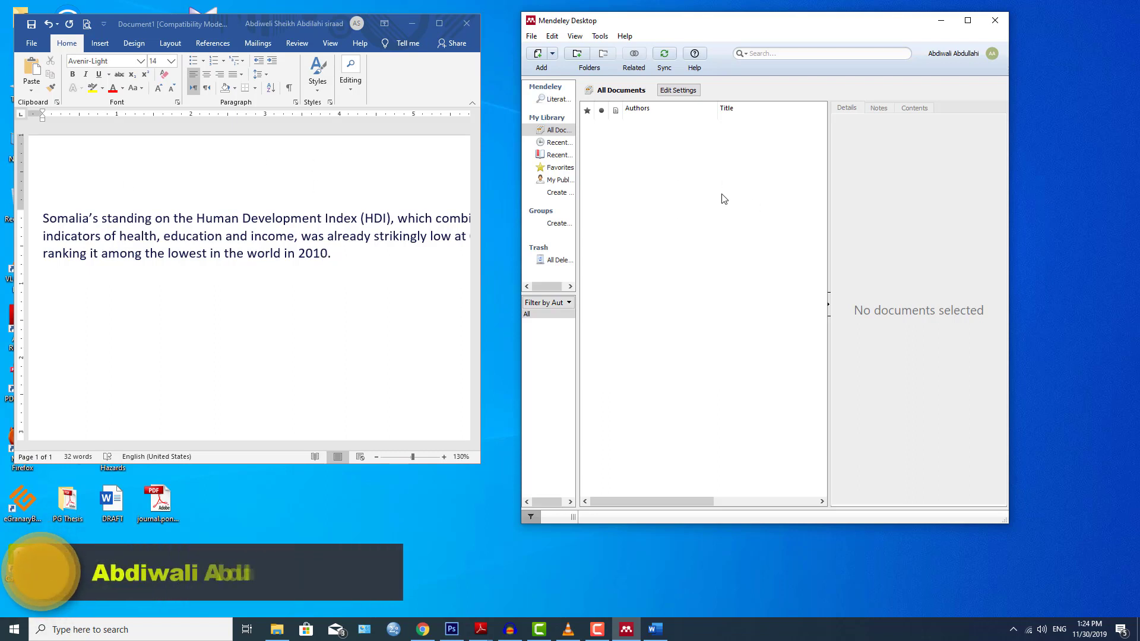
# Maximize Word and open its References tab, then bring Mendeley to the front.
pyautogui.click(326, 261)
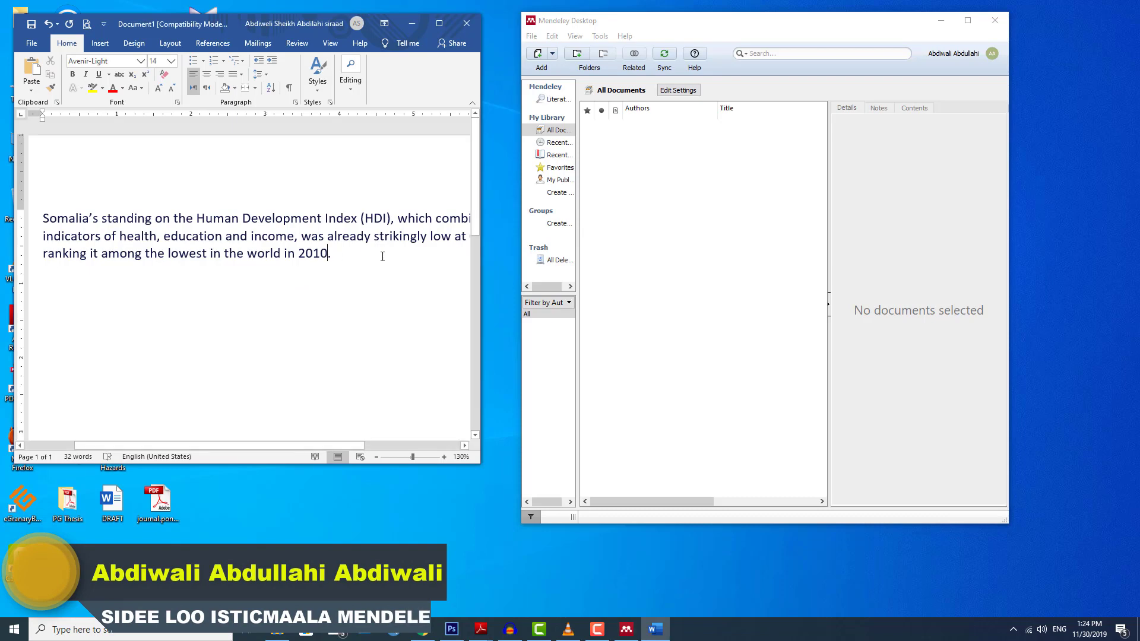
pyautogui.click(440, 23)
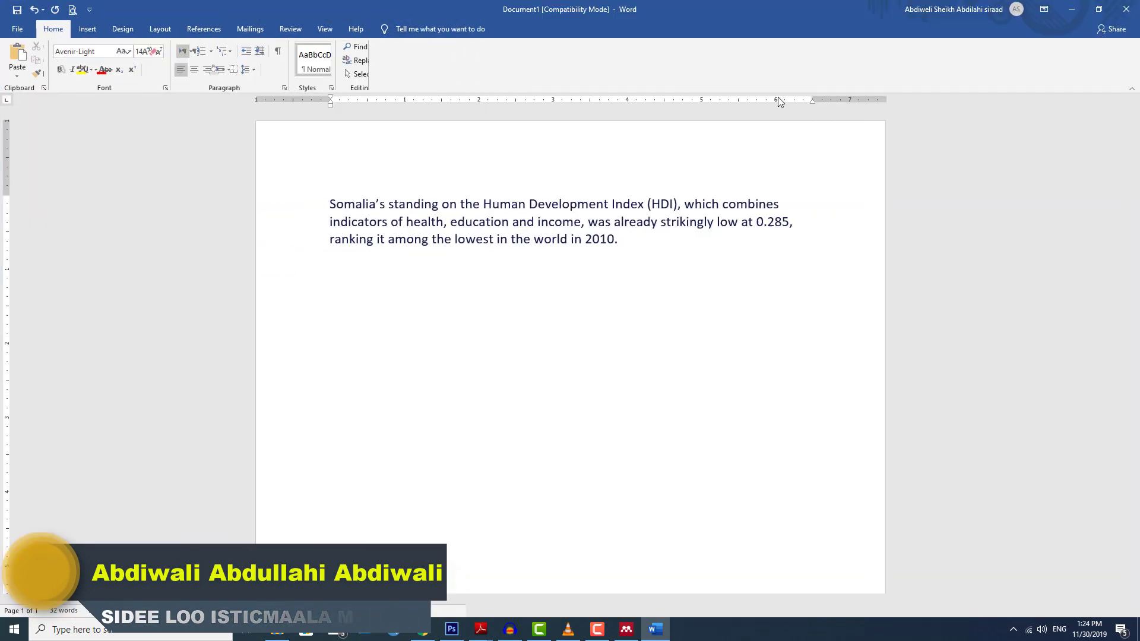
pyautogui.click(204, 29)
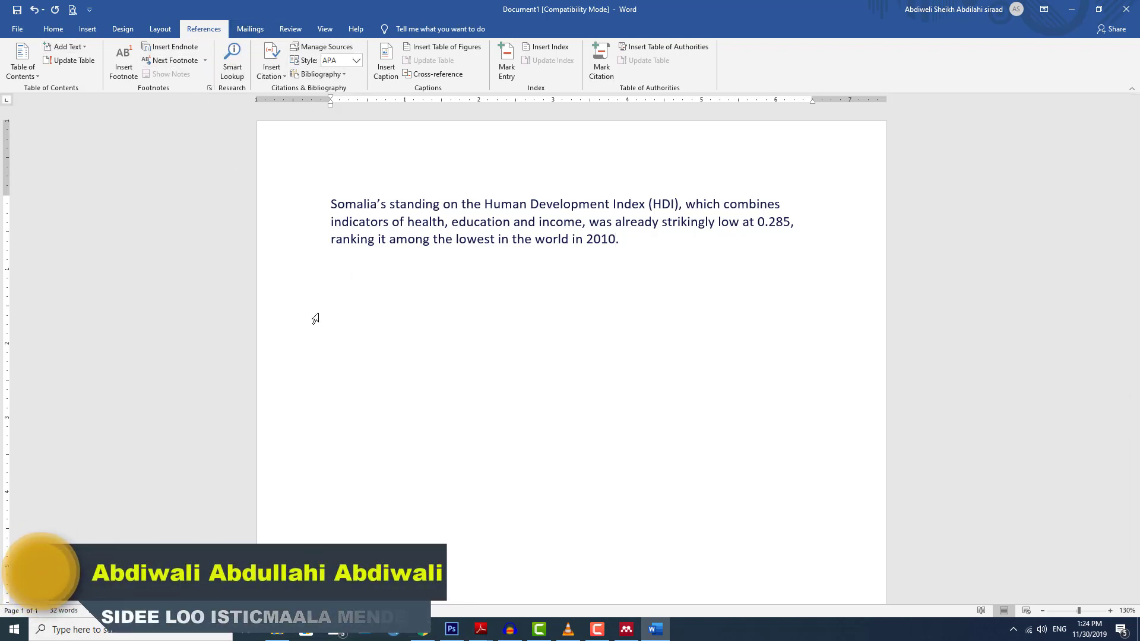
pyautogui.click(627, 629)
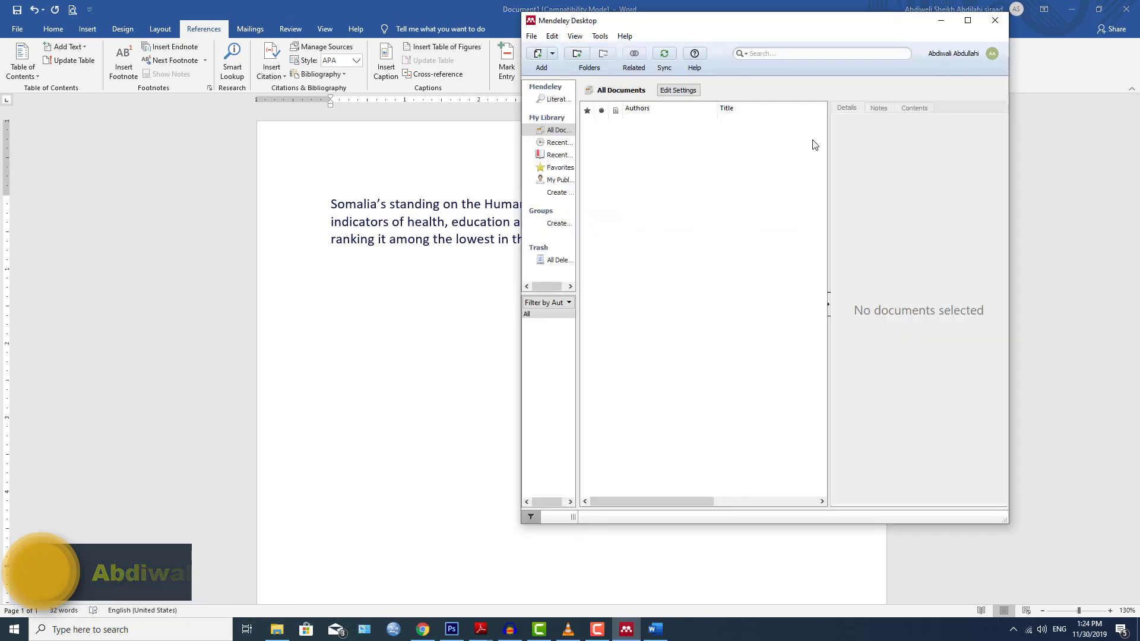
# Maximize Mendeley, run Tools > Install MS Word Plugin, then return to Word.
pyautogui.click(967, 20)
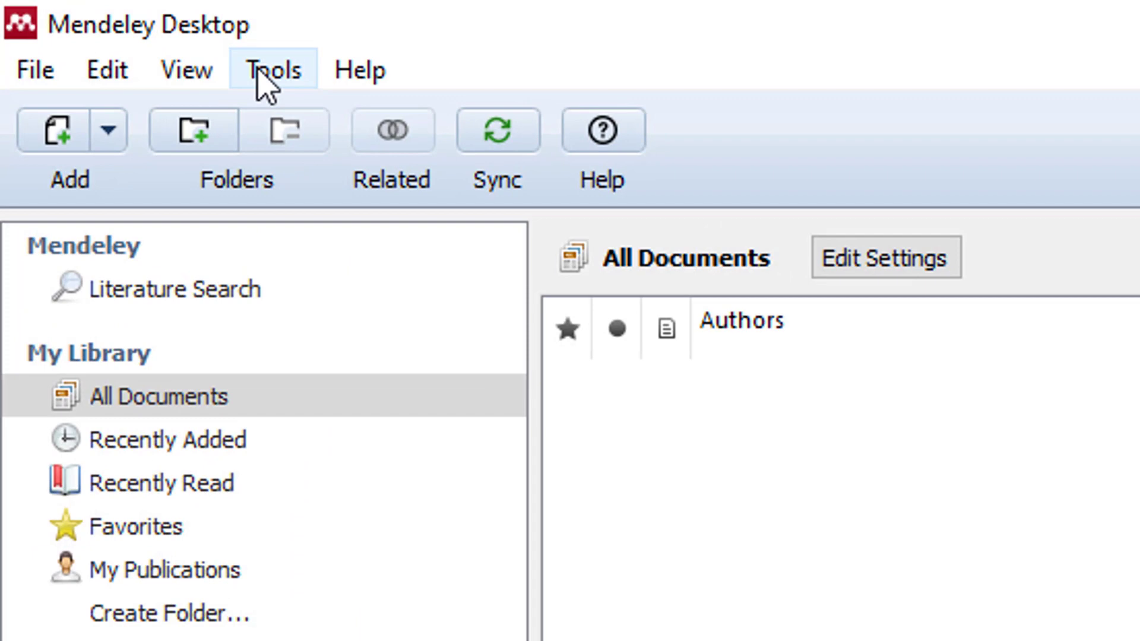
pyautogui.click(74, 20)
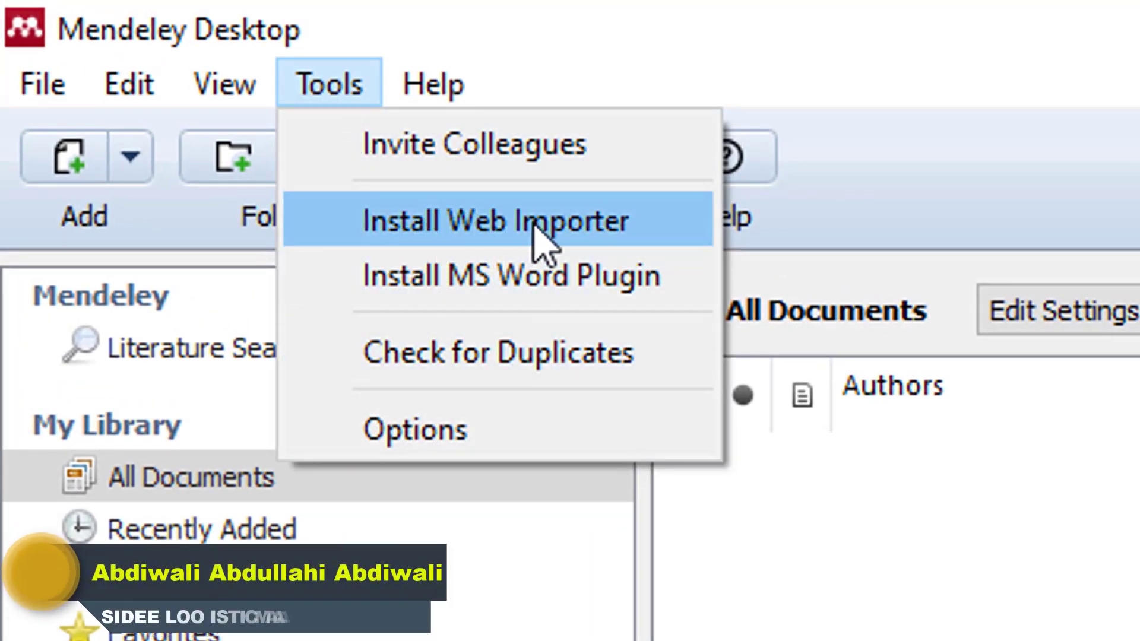
pyautogui.click(571, 278)
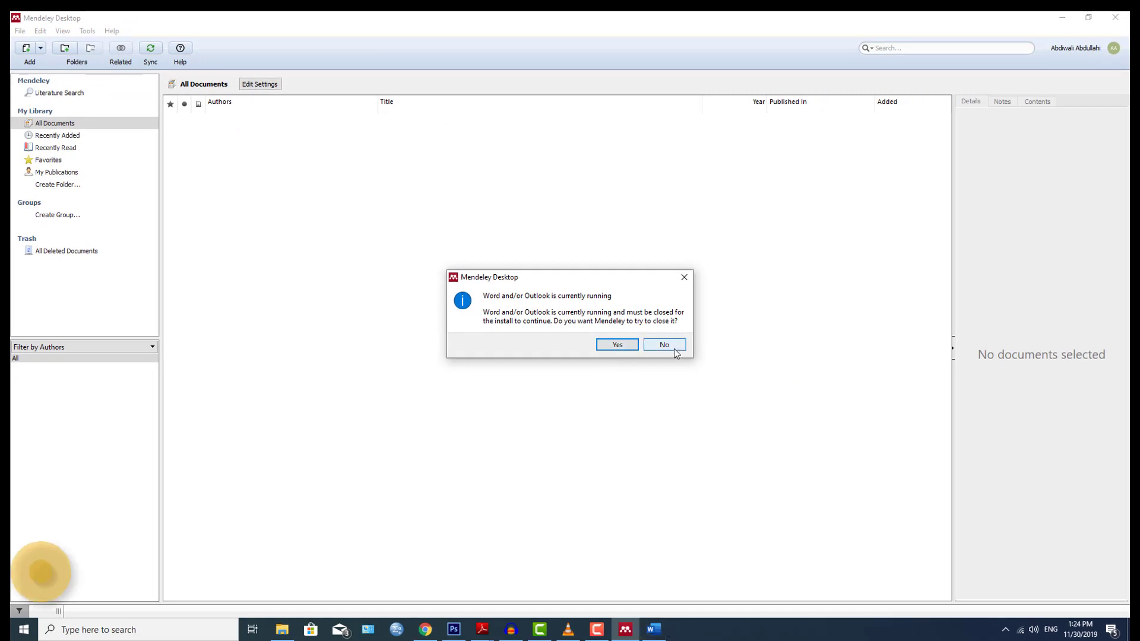
pyautogui.click(656, 634)
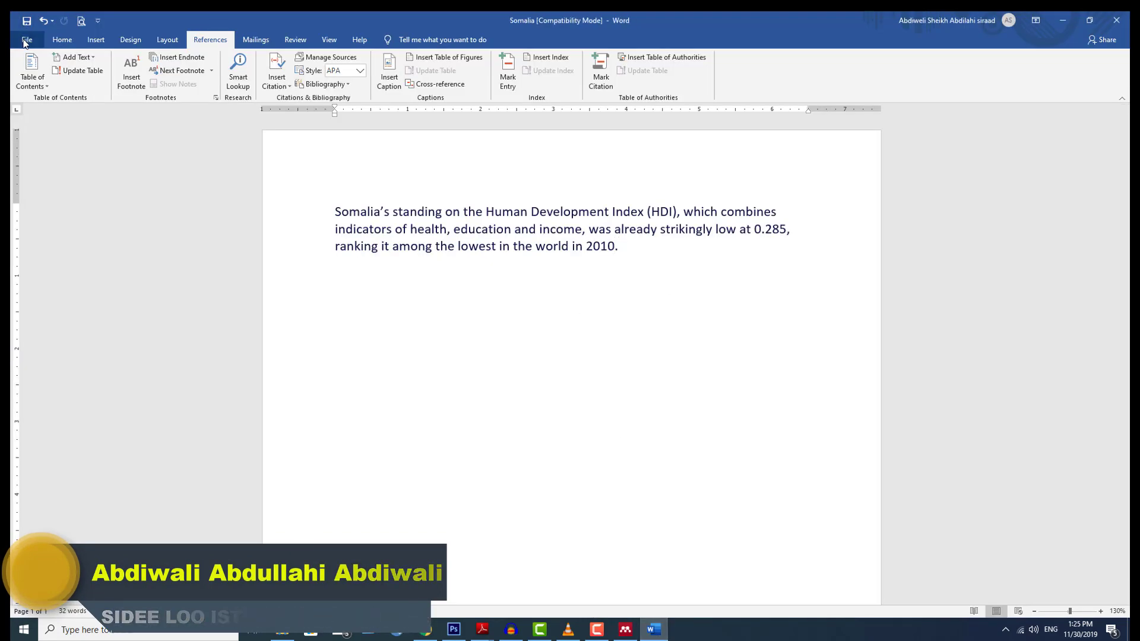
# Save the document as the Word document 'Somalia' on the Desktop, then close Word.
pyautogui.click(25, 42)
pyautogui.click(49, 196)
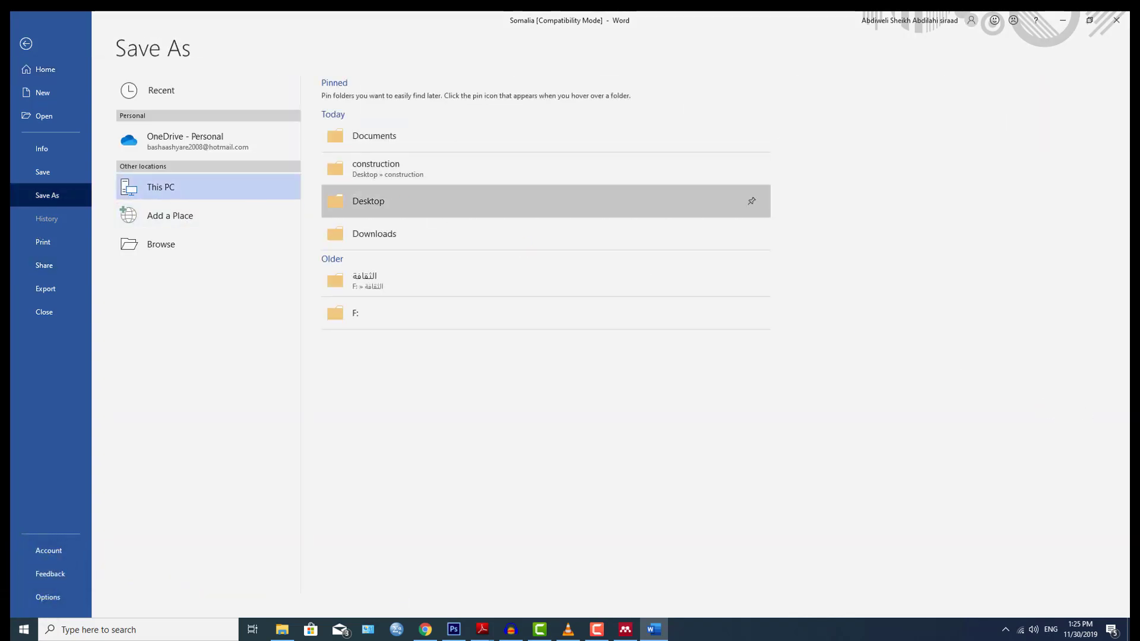
pyautogui.click(368, 201)
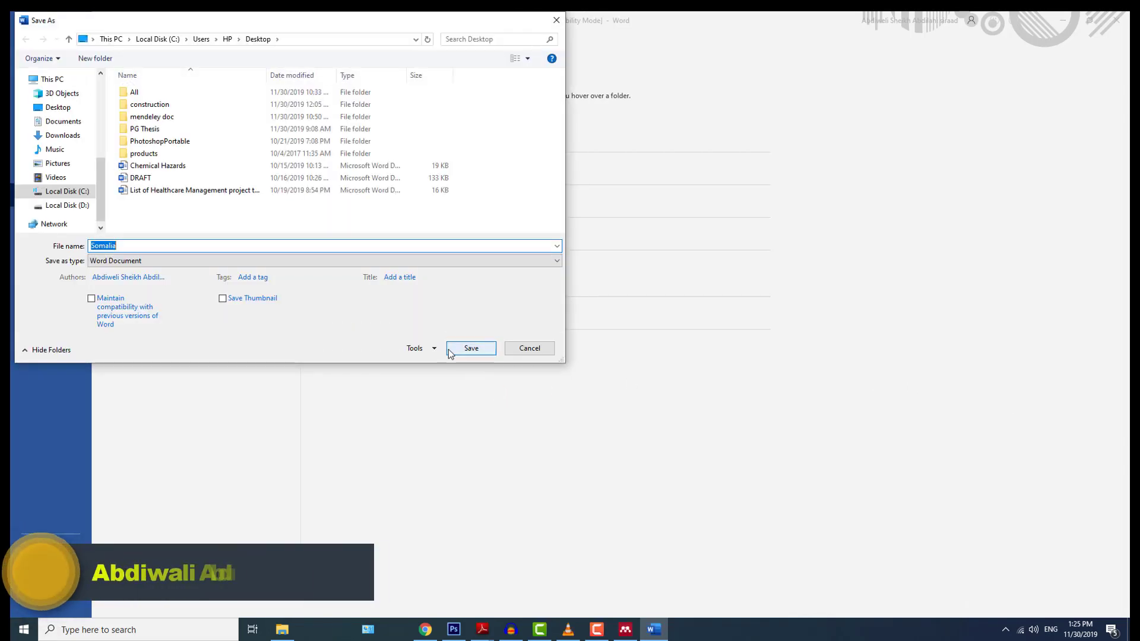
pyautogui.click(466, 350)
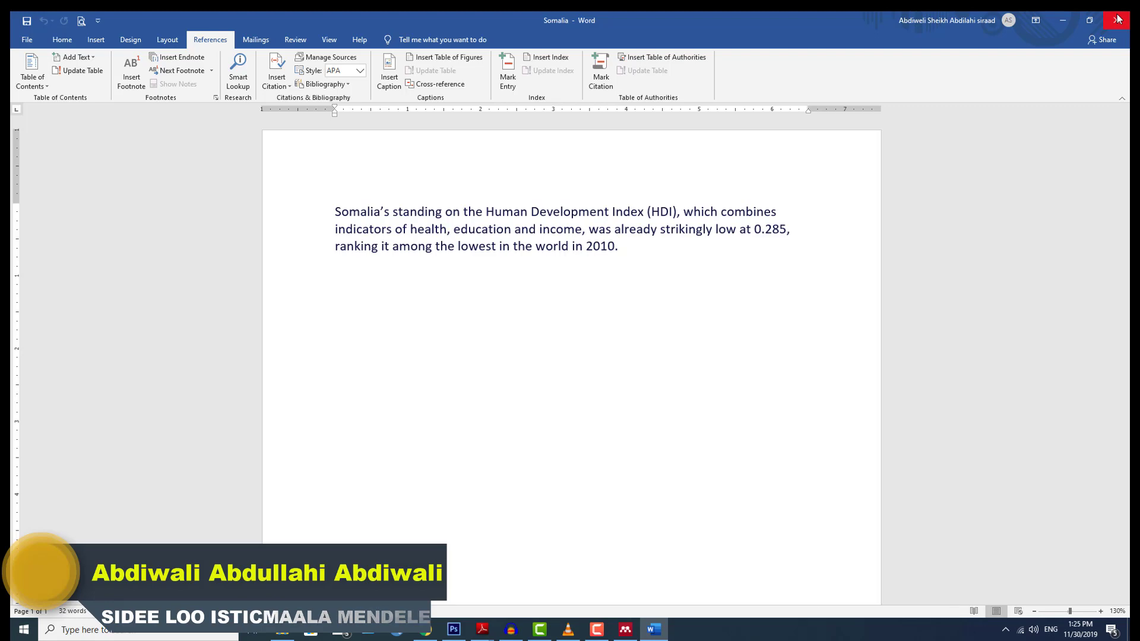
pyautogui.click(1118, 19)
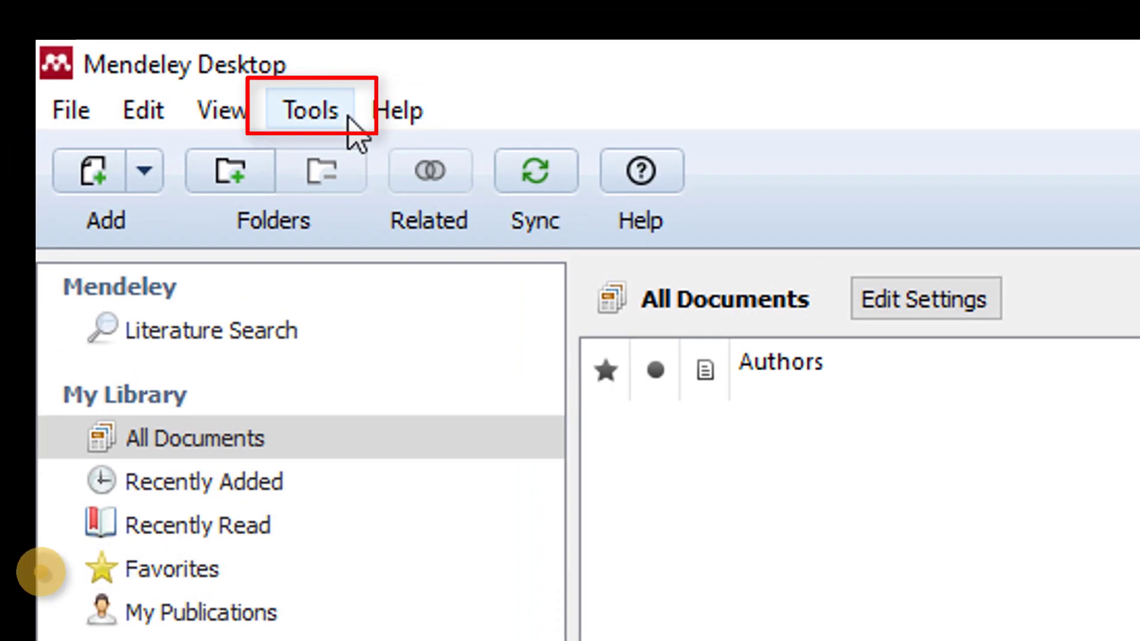
# Install the MS Word citation plugin, verify it shows as installed, and return to Mendeley.
pyautogui.click(349, 117)
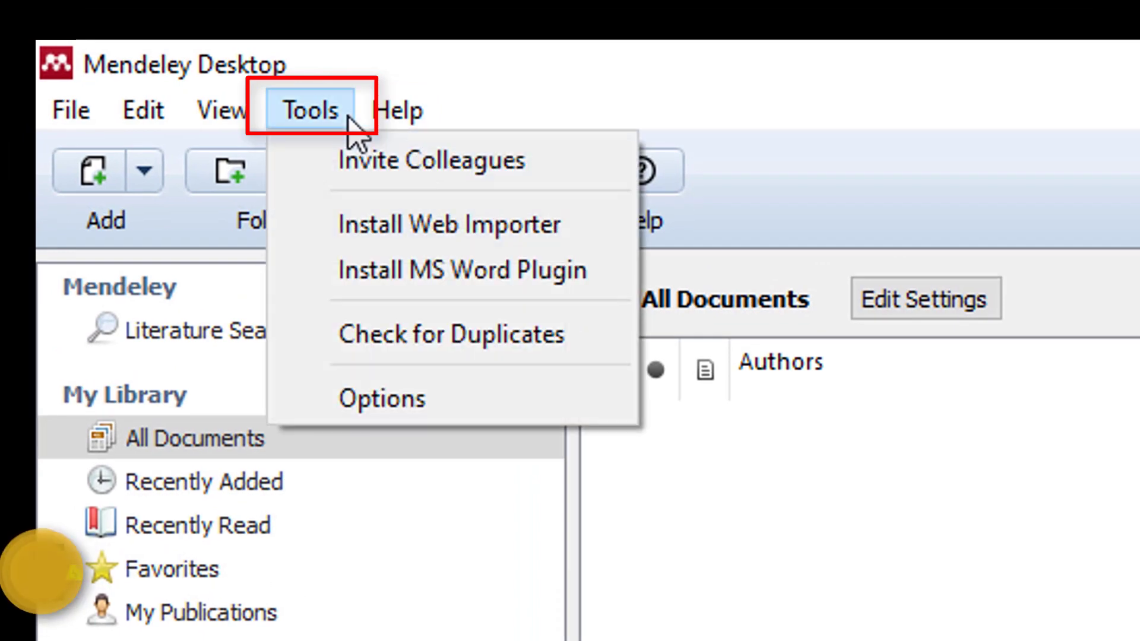
pyautogui.click(489, 288)
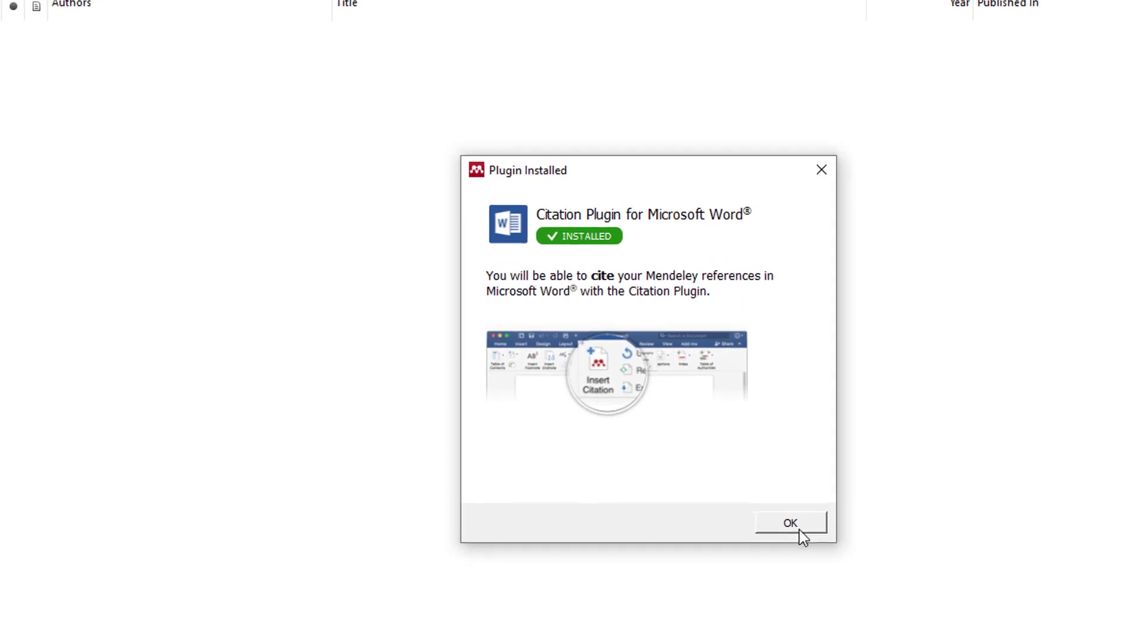
pyautogui.click(799, 530)
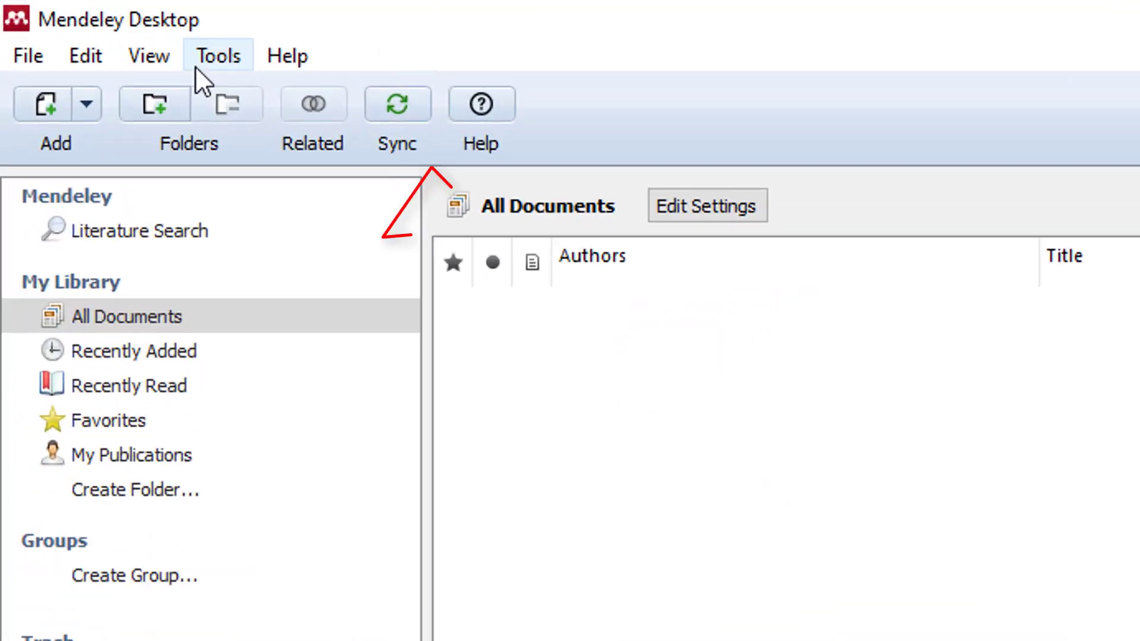
pyautogui.click(78, 22)
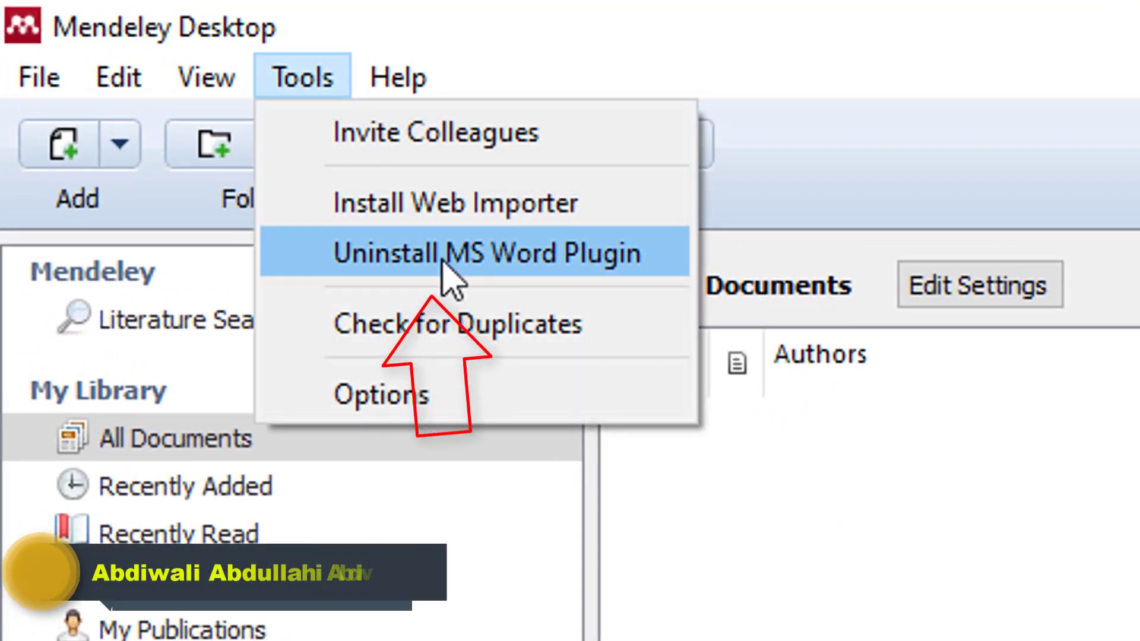
pyautogui.press('Escape')
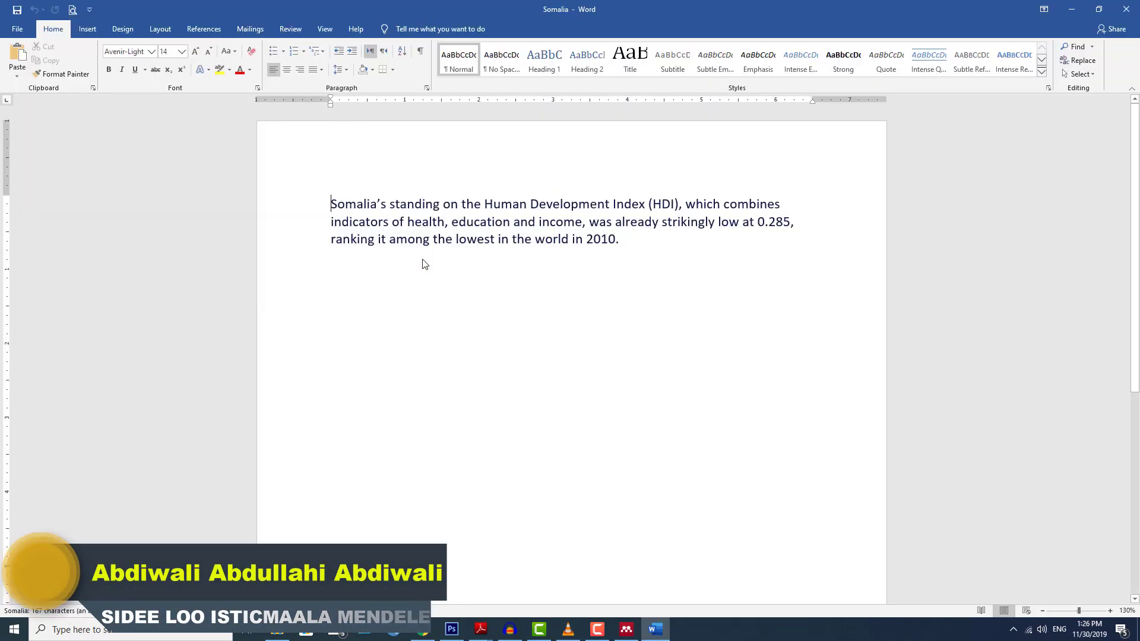
pyautogui.click(615, 243)
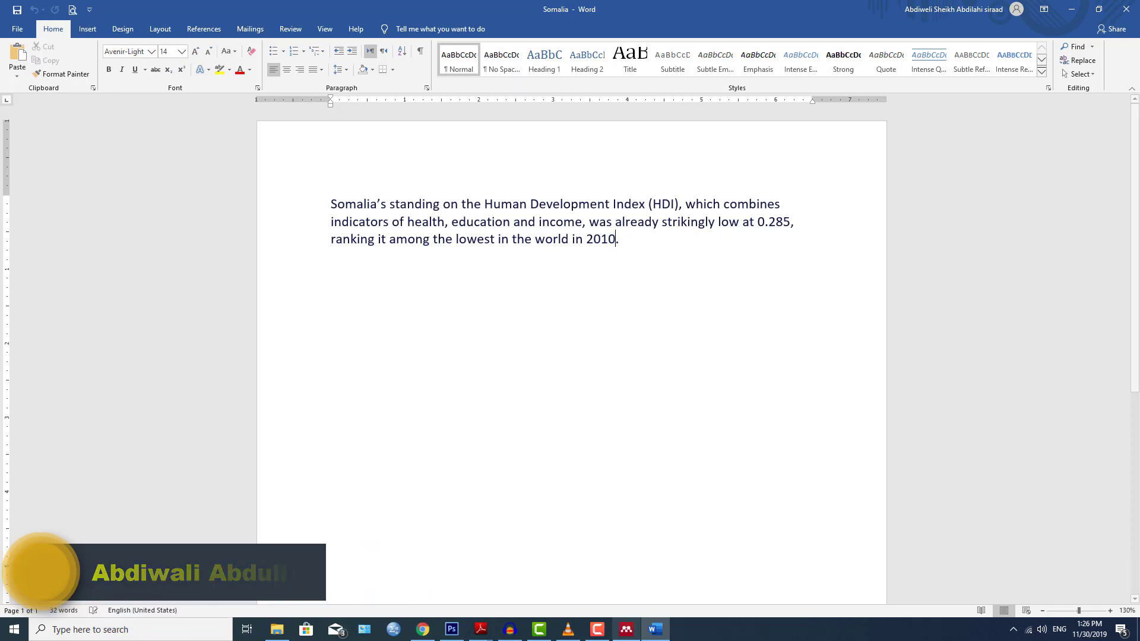
pyautogui.click(624, 631)
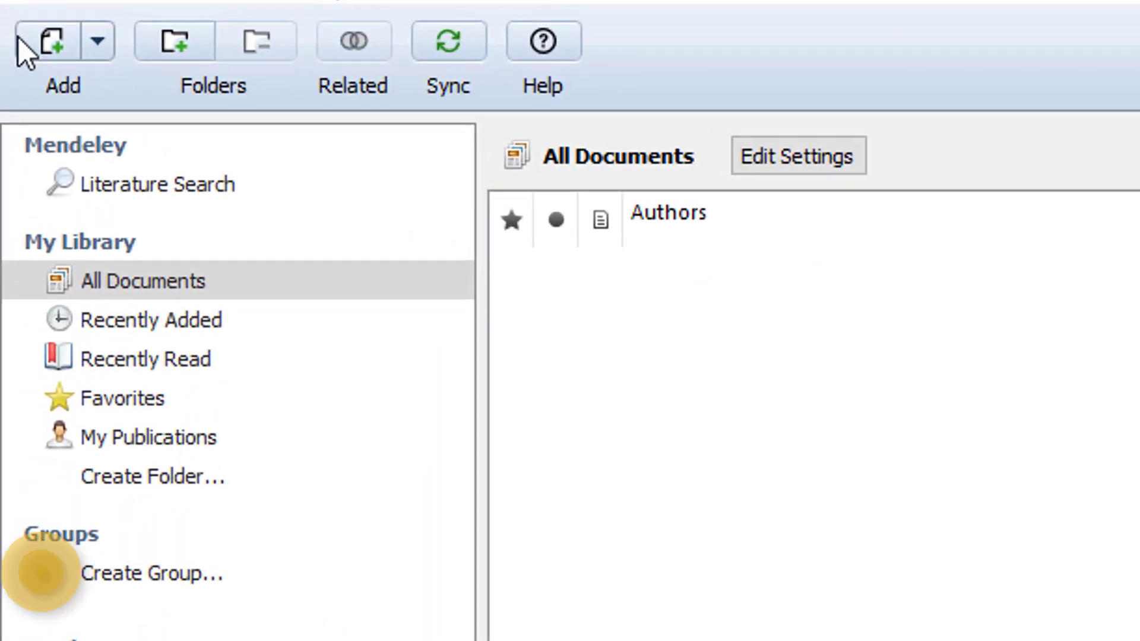
# Open the Add Files picker and navigate to the Desktop's mendeley doc folder.
pyautogui.click(86, 41)
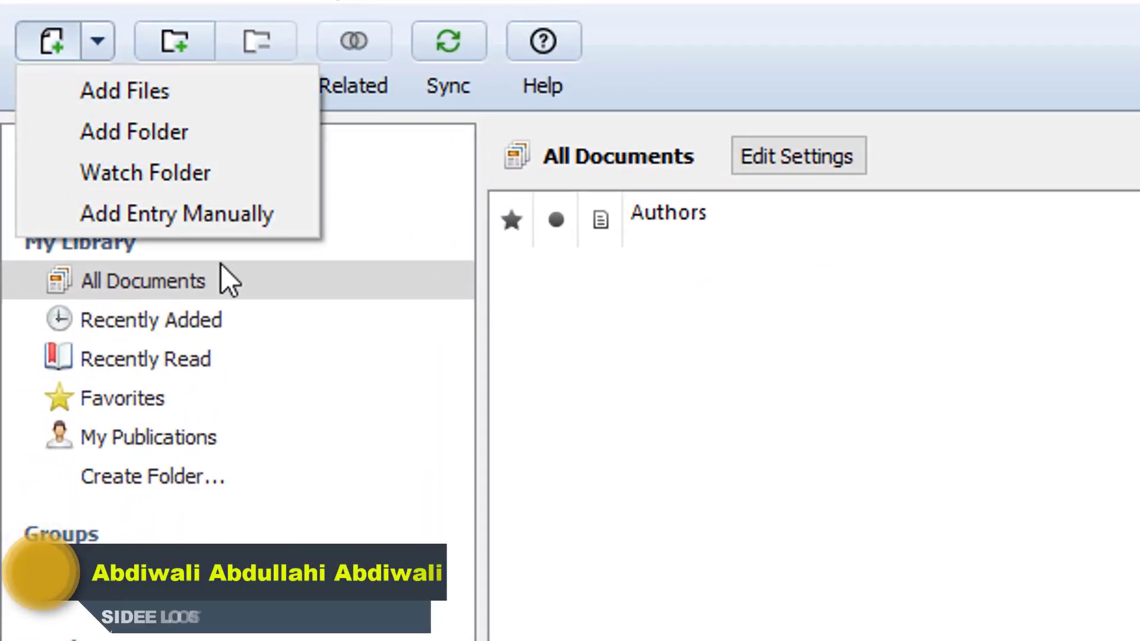
pyautogui.click(173, 101)
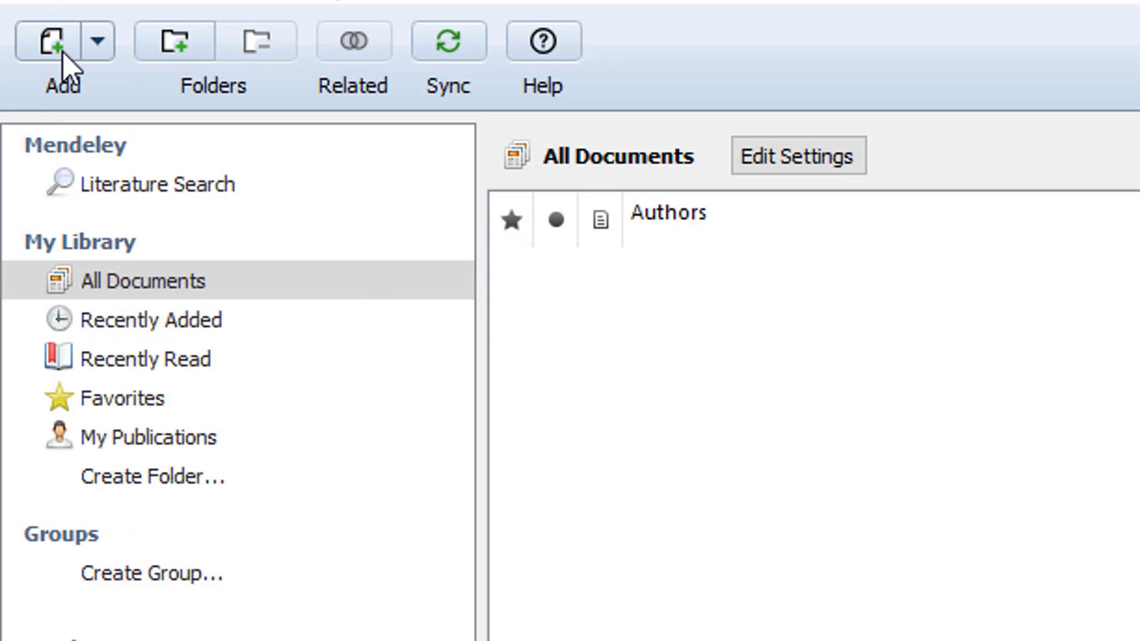
pyautogui.click(63, 52)
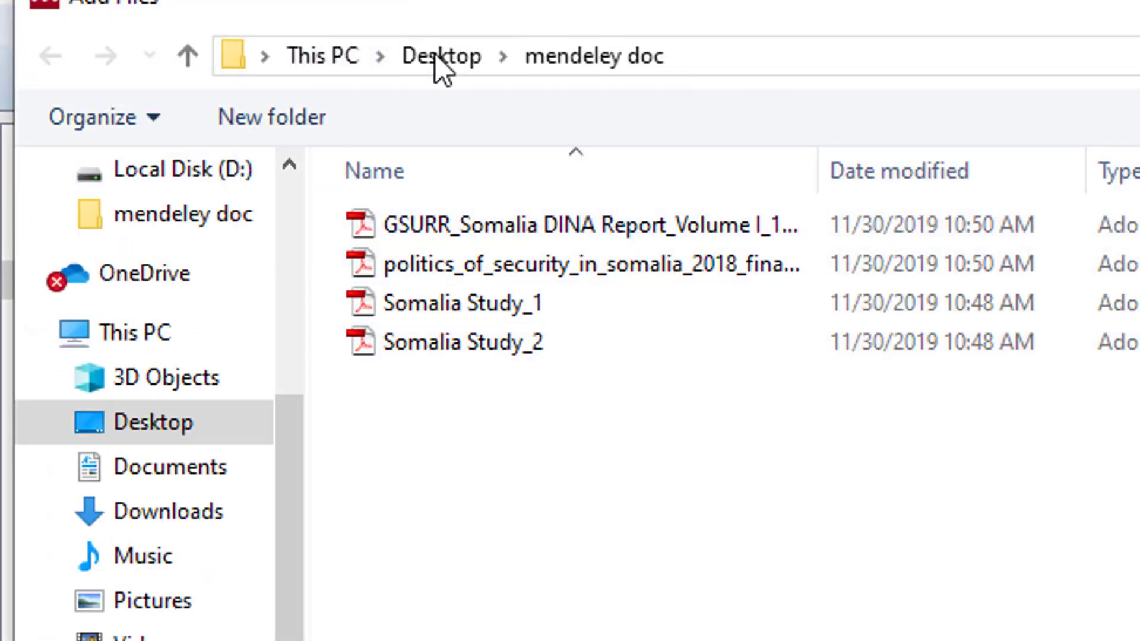
pyautogui.click(593, 56)
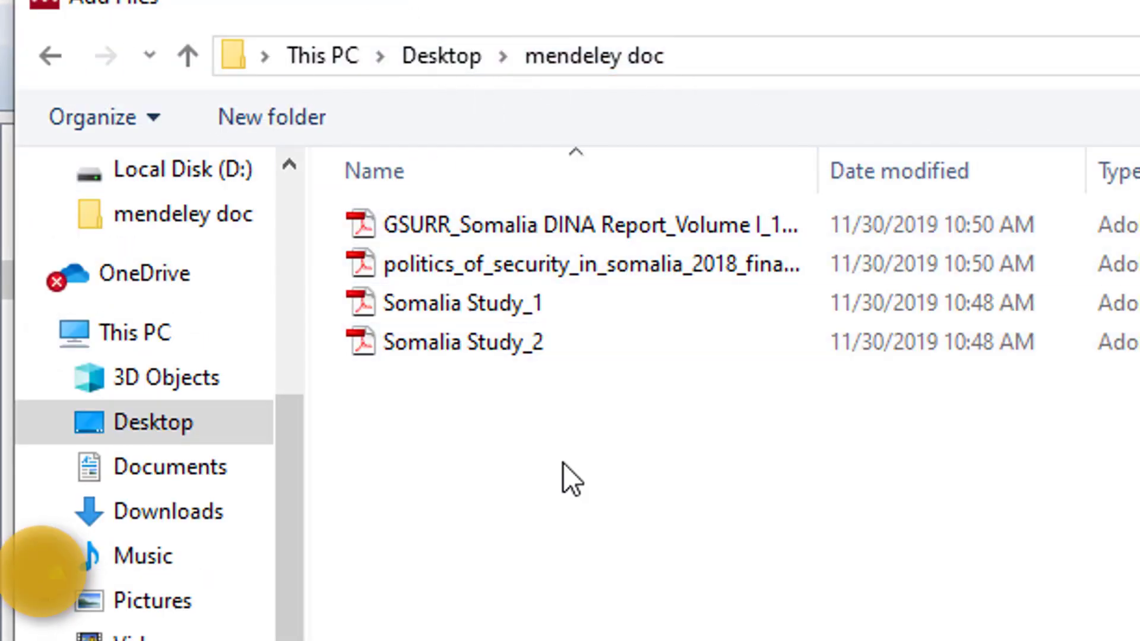
pyautogui.click(424, 53)
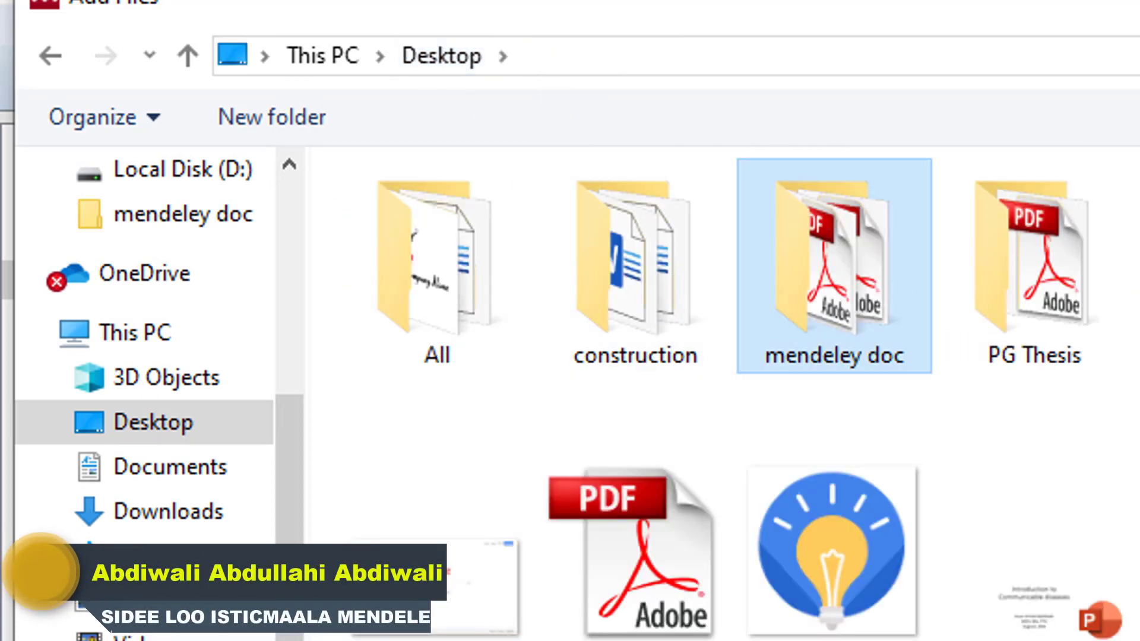
pyautogui.doubleClick(834, 267)
# Import the Somalia DINA report and politics of security PDFs, then return to Word.
pyautogui.click(634, 231)
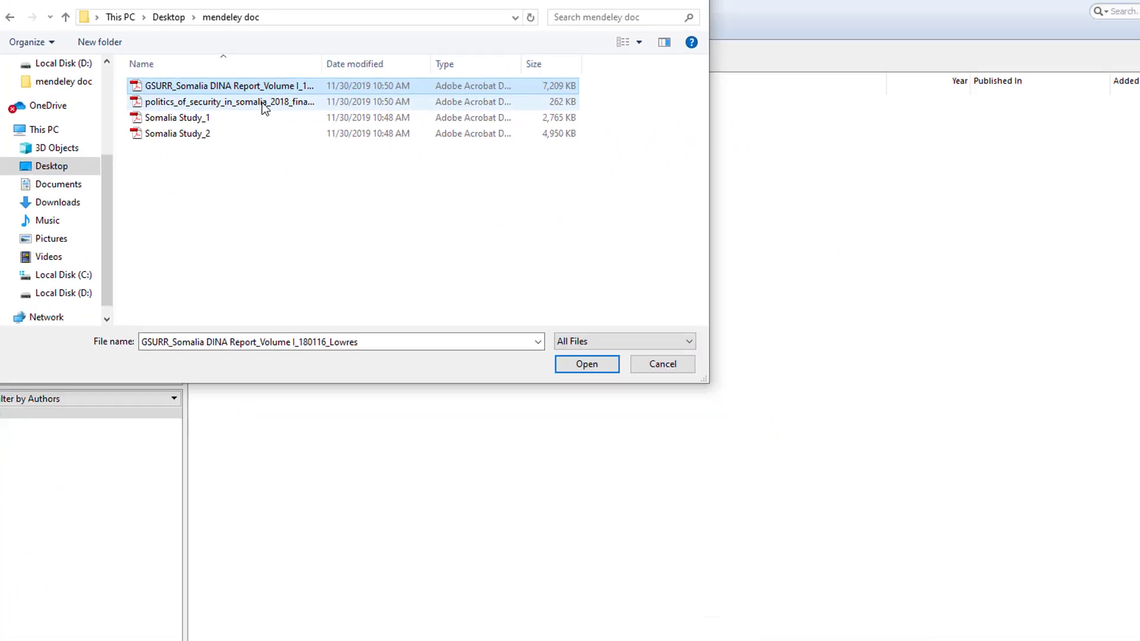
pyautogui.keyDown('ctrl'); pyautogui.click(262, 102); pyautogui.keyUp('ctrl')
pyautogui.click(463, 304)
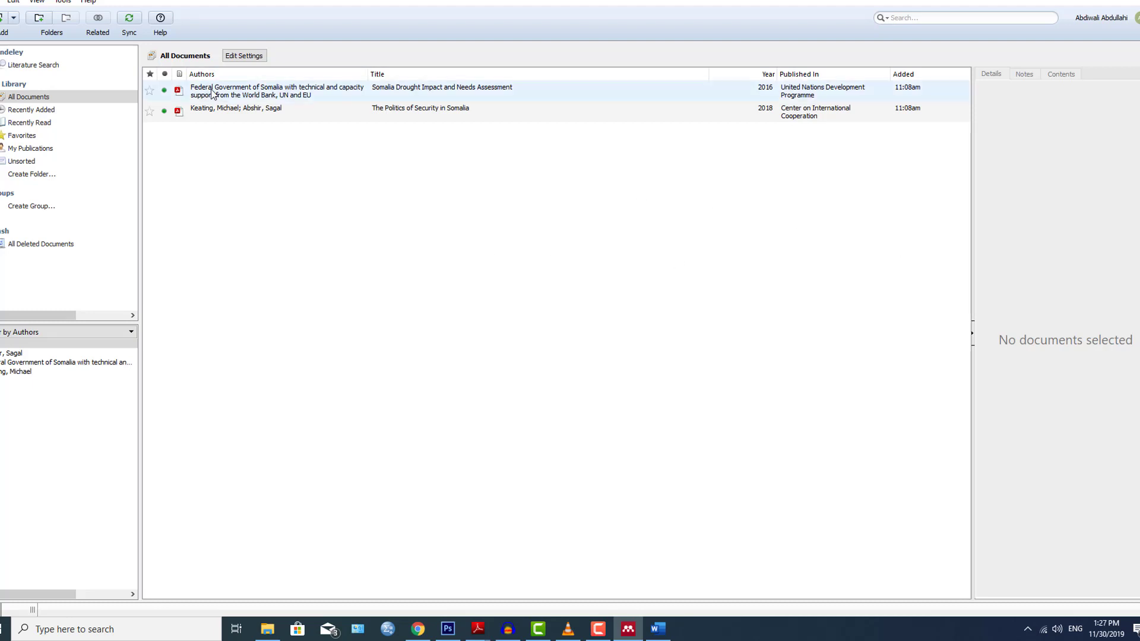
pyautogui.click(460, 90)
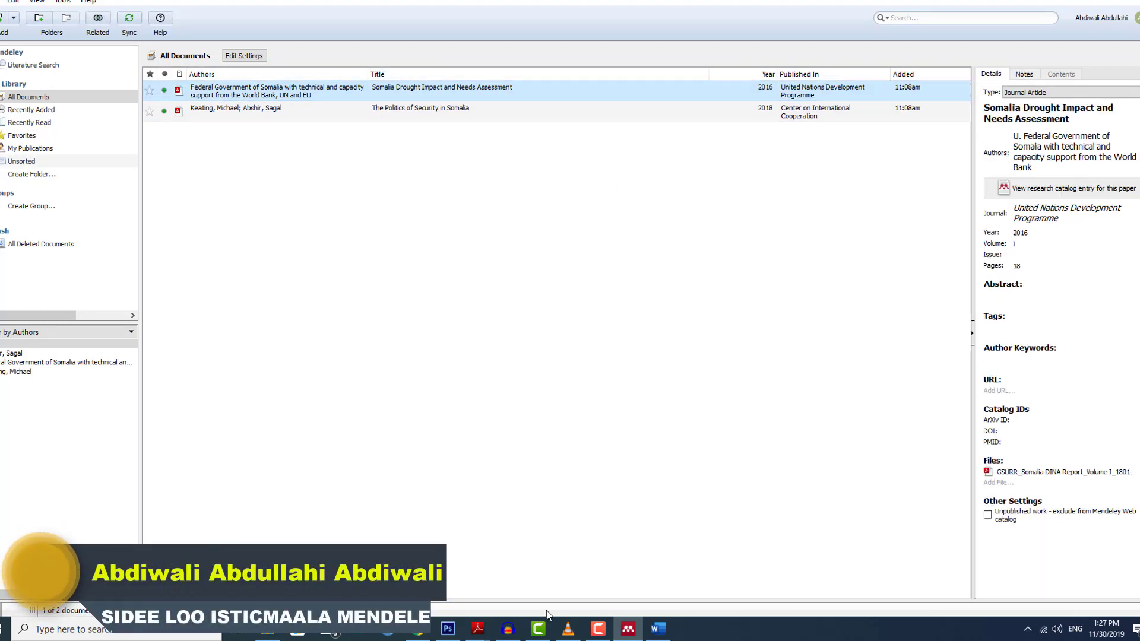
pyautogui.click(657, 631)
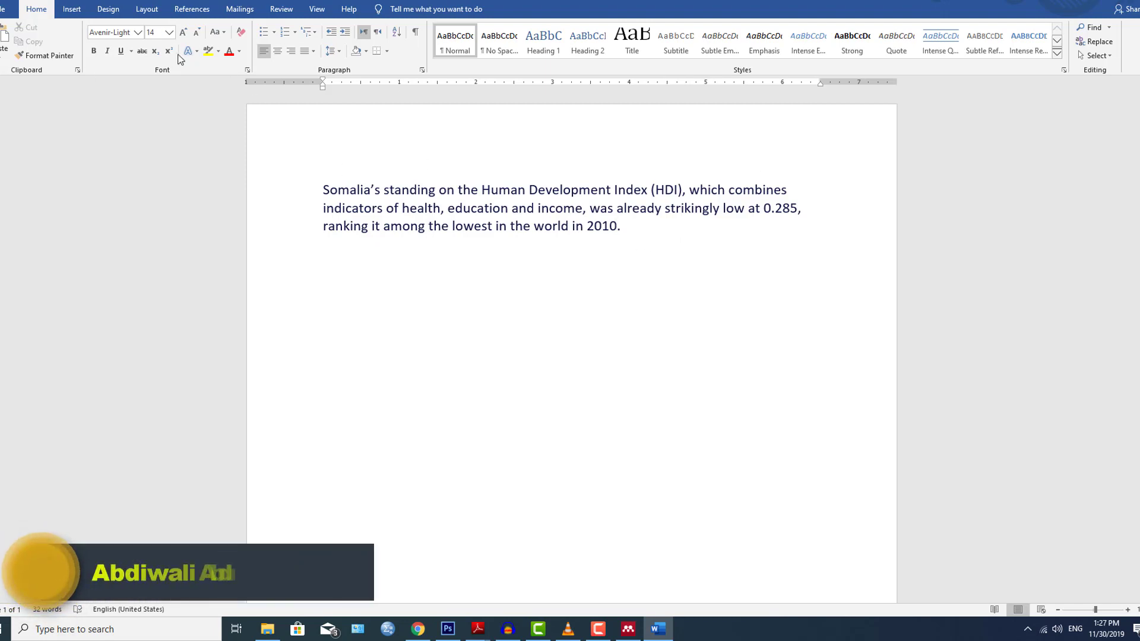
# Start a Cite-O-Matic citation after 2010 and jump to the Mendeley library to pick it.
pyautogui.click(197, 8)
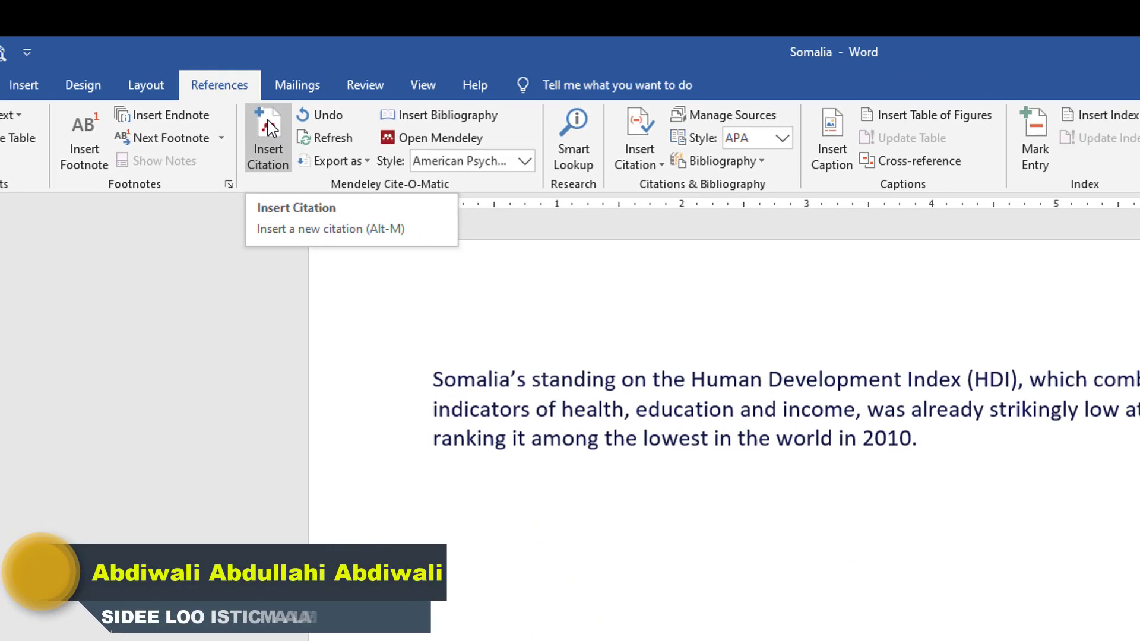
pyautogui.click(312, 211)
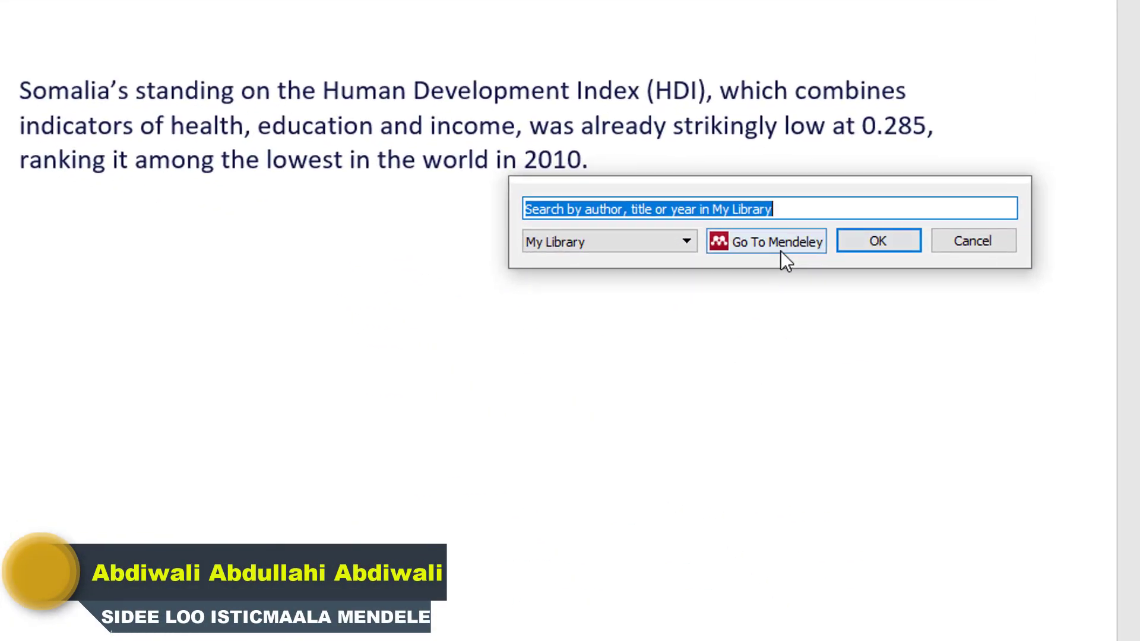
pyautogui.click(782, 248)
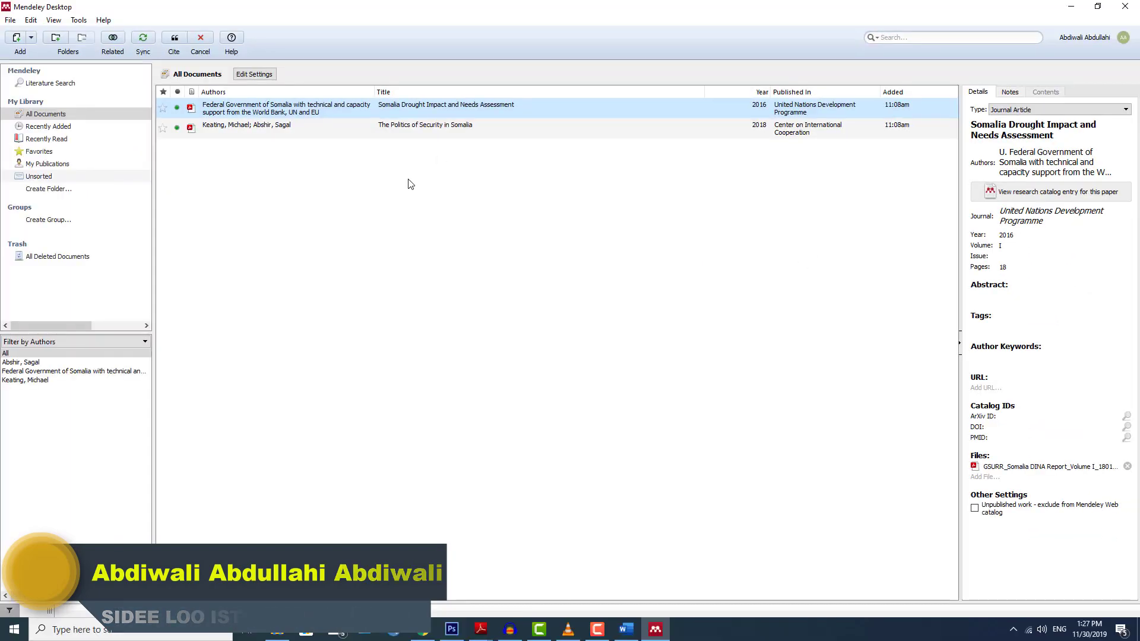
pyautogui.click(408, 184)
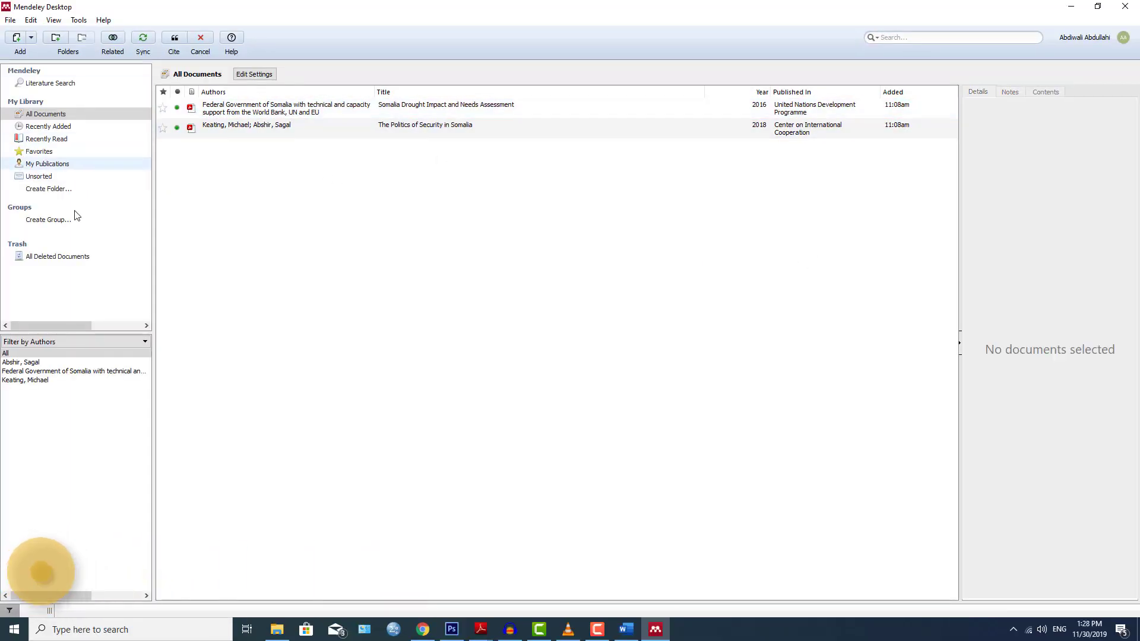
# Create a new library folder named 'somalia'.
pyautogui.click(288, 108)
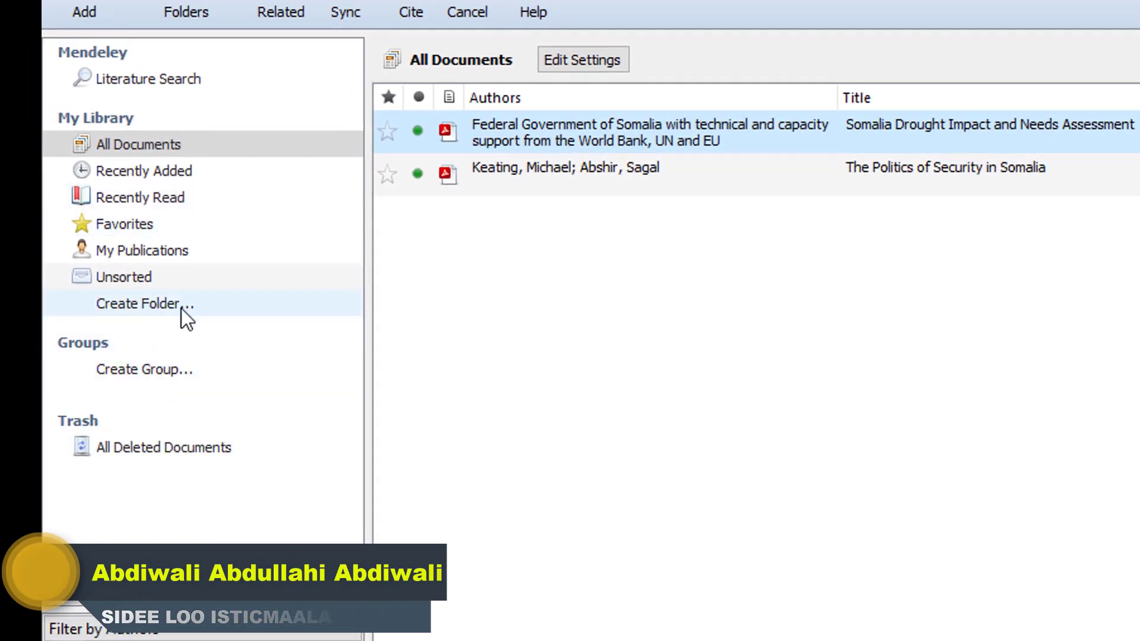
pyautogui.click(126, 306)
pyautogui.write('soma')
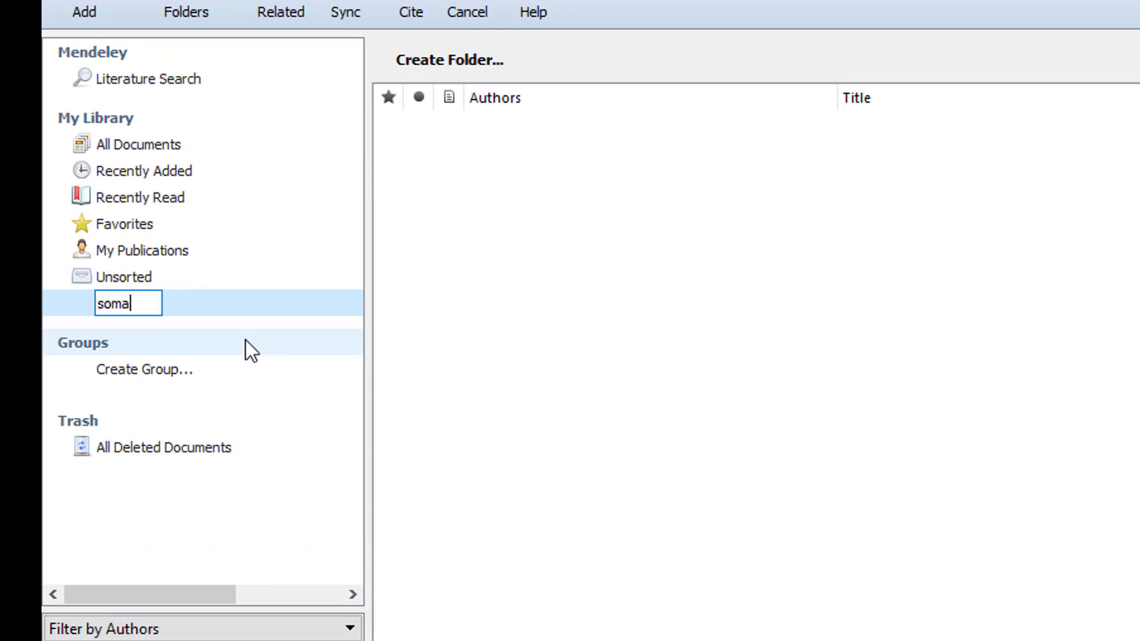
pyautogui.write('lia')
pyautogui.press('Return')
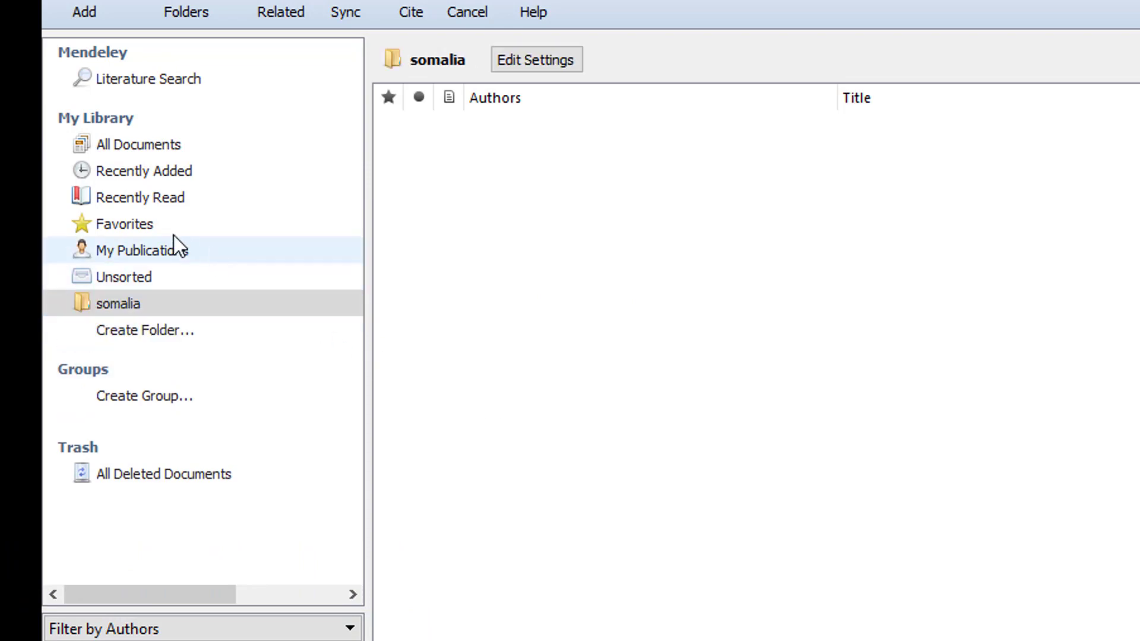
# Delete the Federal Government of Somalia and Keating papers from All Documents, then open somalia.
pyautogui.click(172, 154)
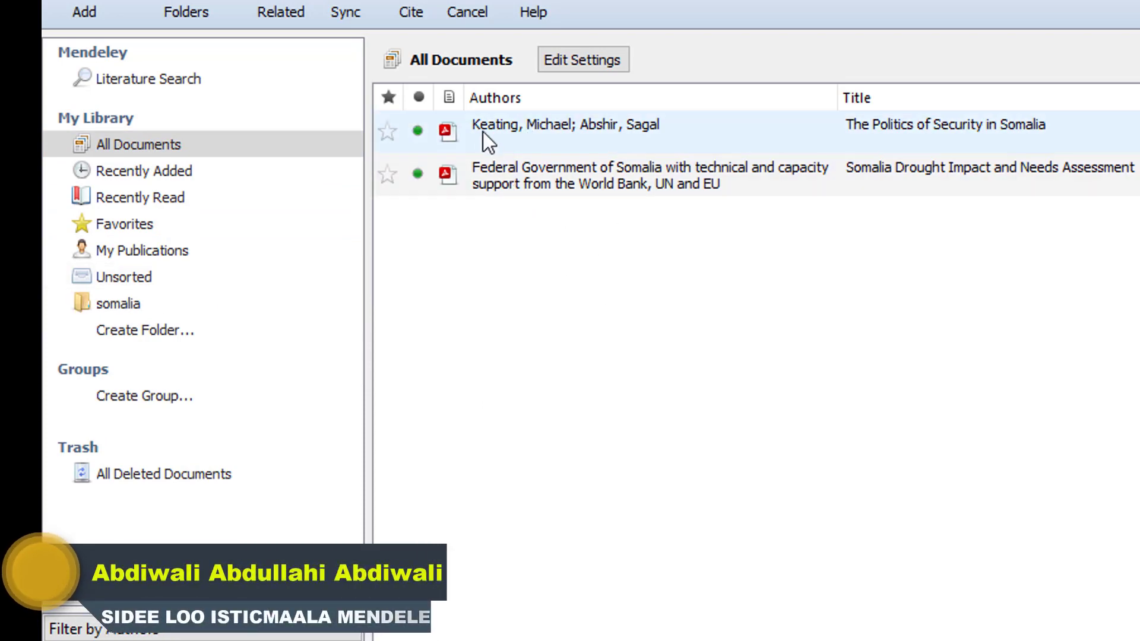
pyautogui.click(490, 177)
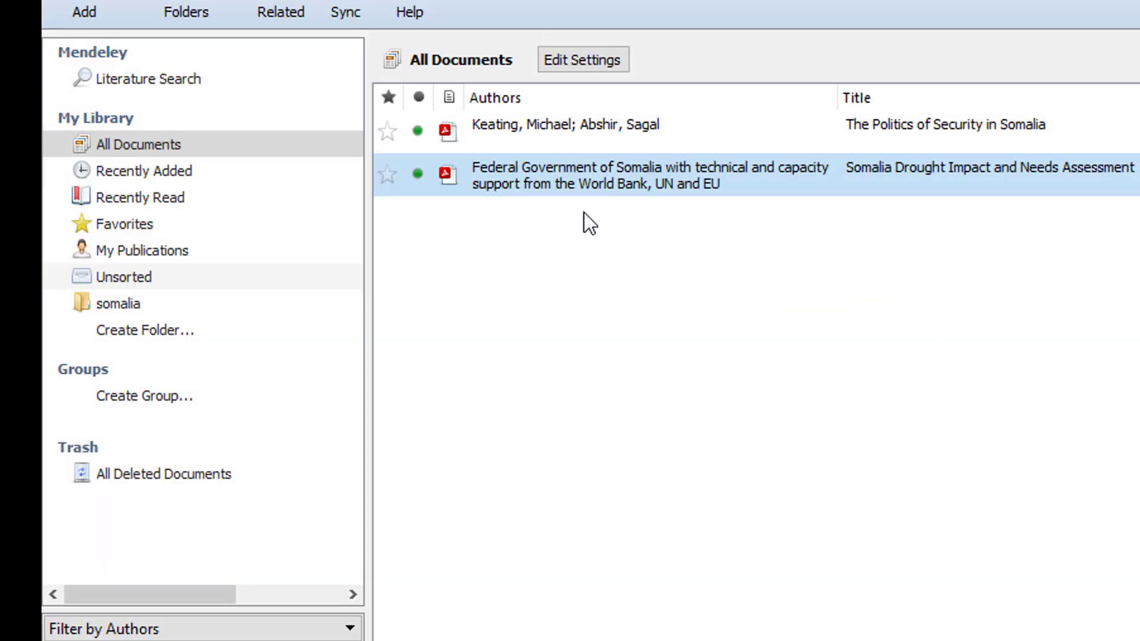
pyautogui.press('Delete')
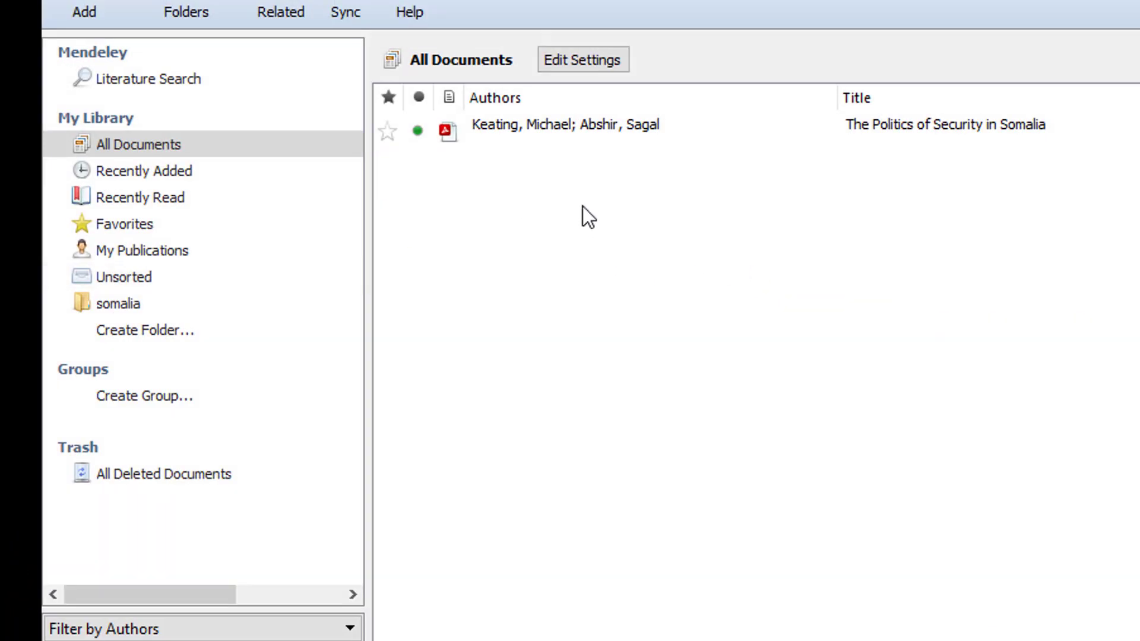
pyautogui.click(589, 129)
pyautogui.press('Delete')
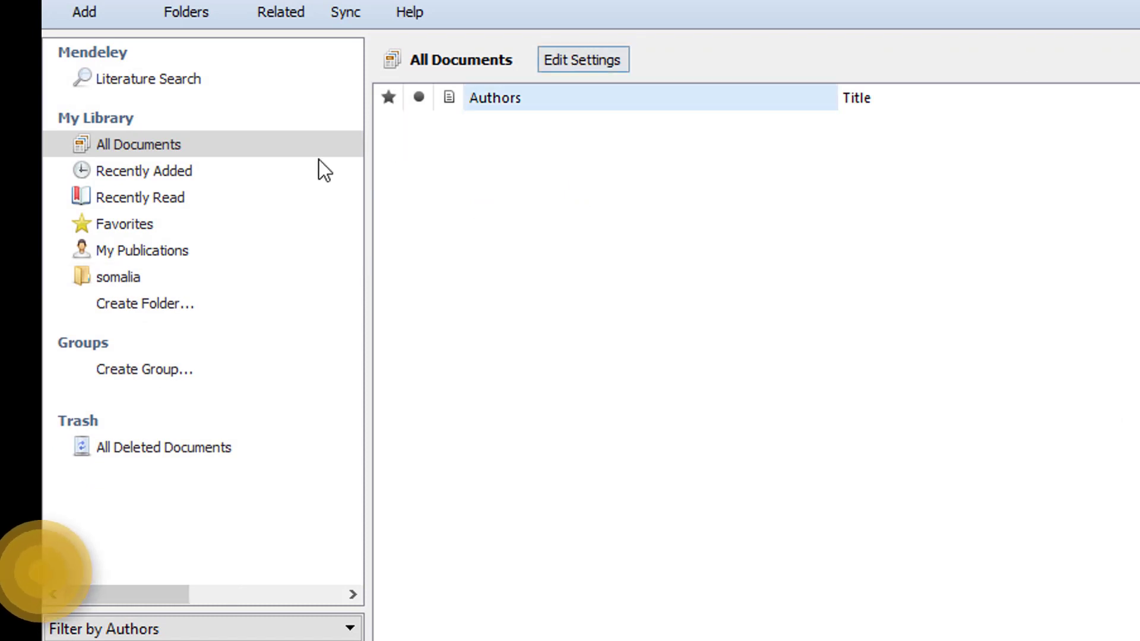
pyautogui.click(129, 275)
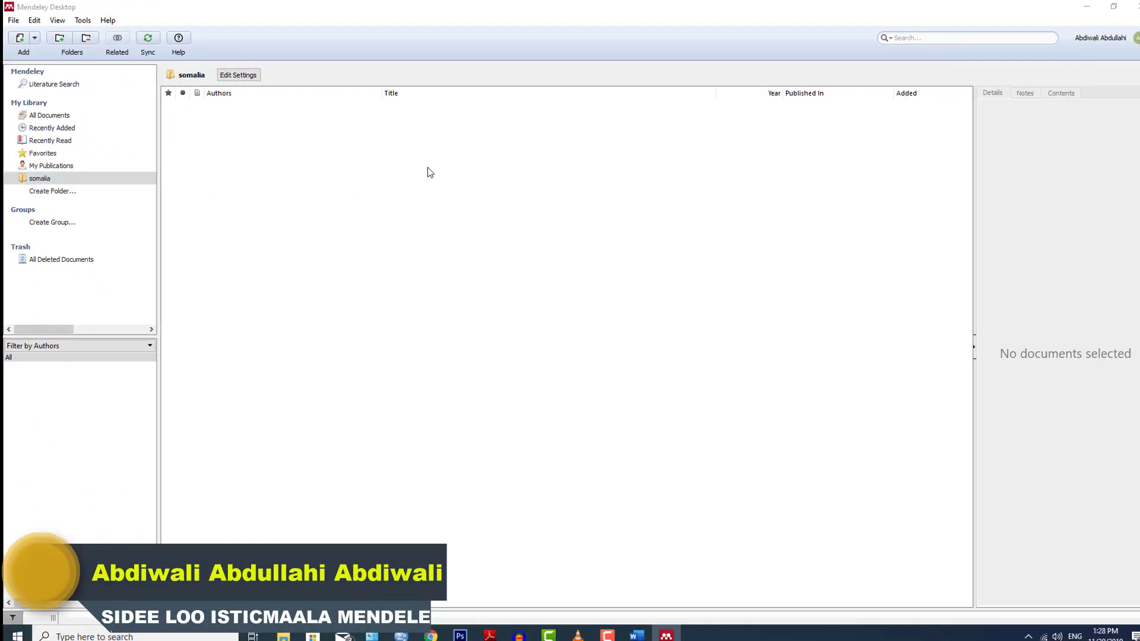
# Import the drought impact and security politics PDFs into the somalia folder.
pyautogui.hotkey('ctrl', 'o')
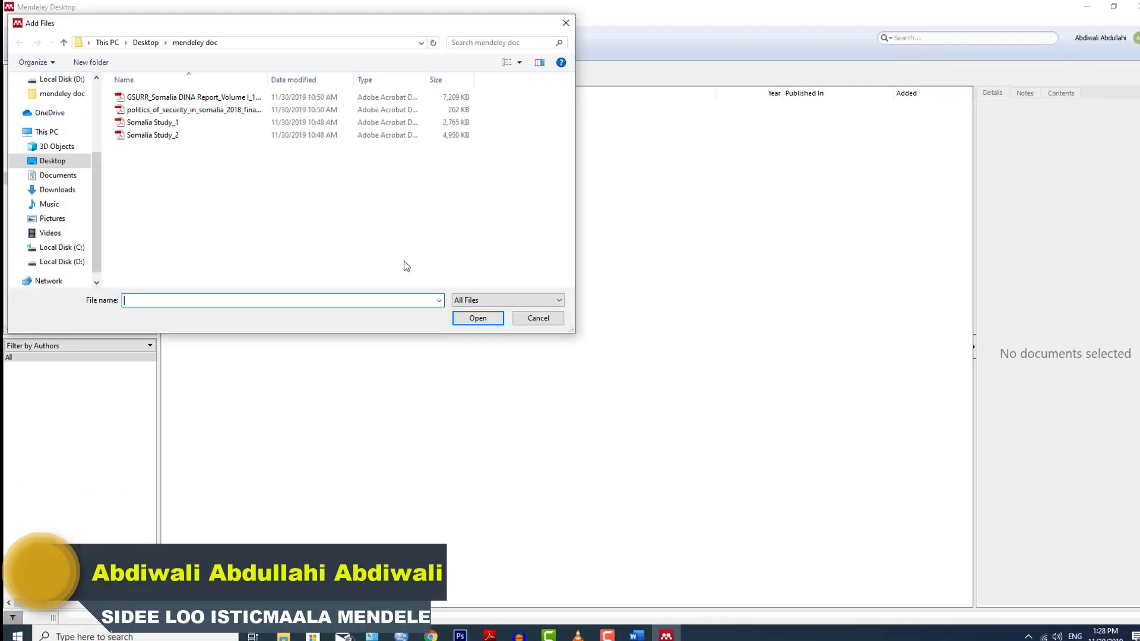
pyautogui.click(150, 97)
pyautogui.keyDown('ctrl'); pyautogui.click(152, 110); pyautogui.keyUp('ctrl')
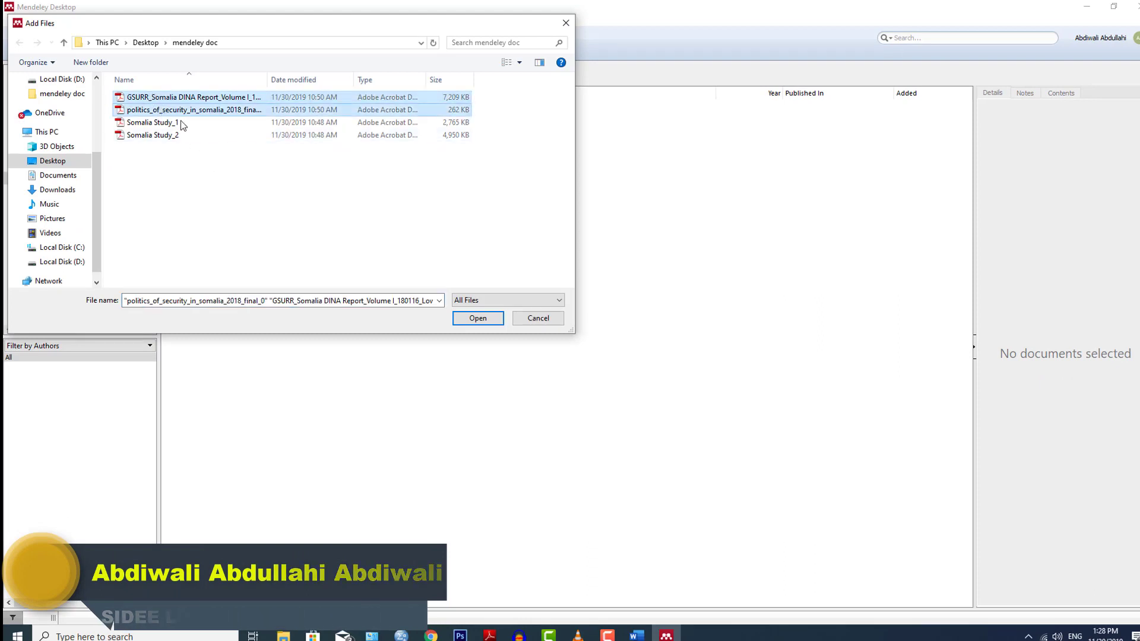
pyautogui.click(470, 322)
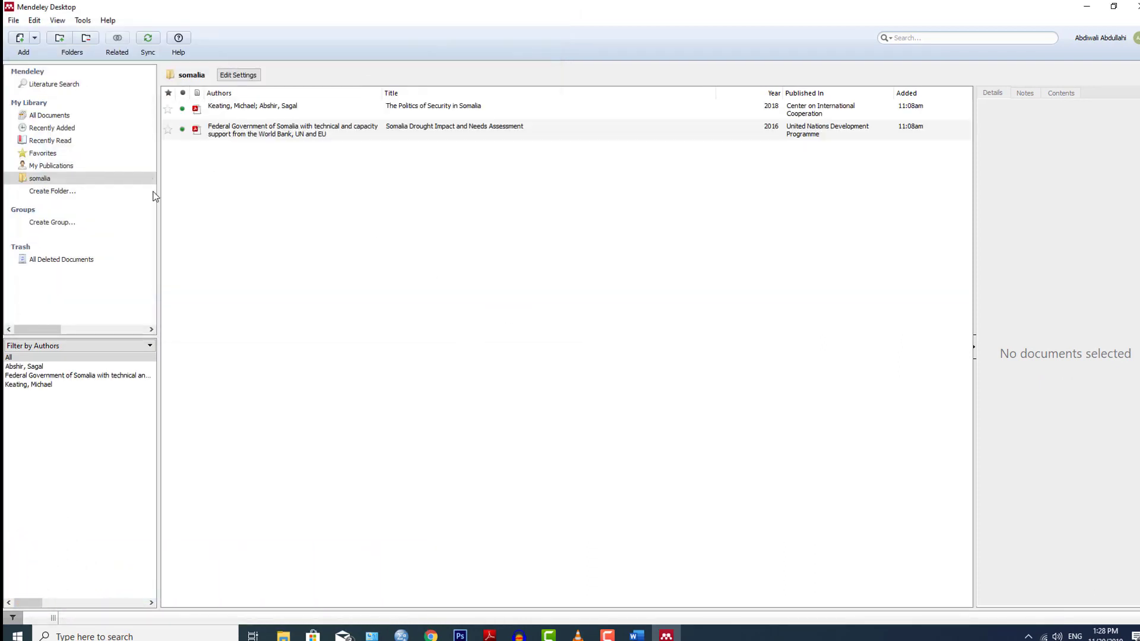
pyautogui.click(49, 116)
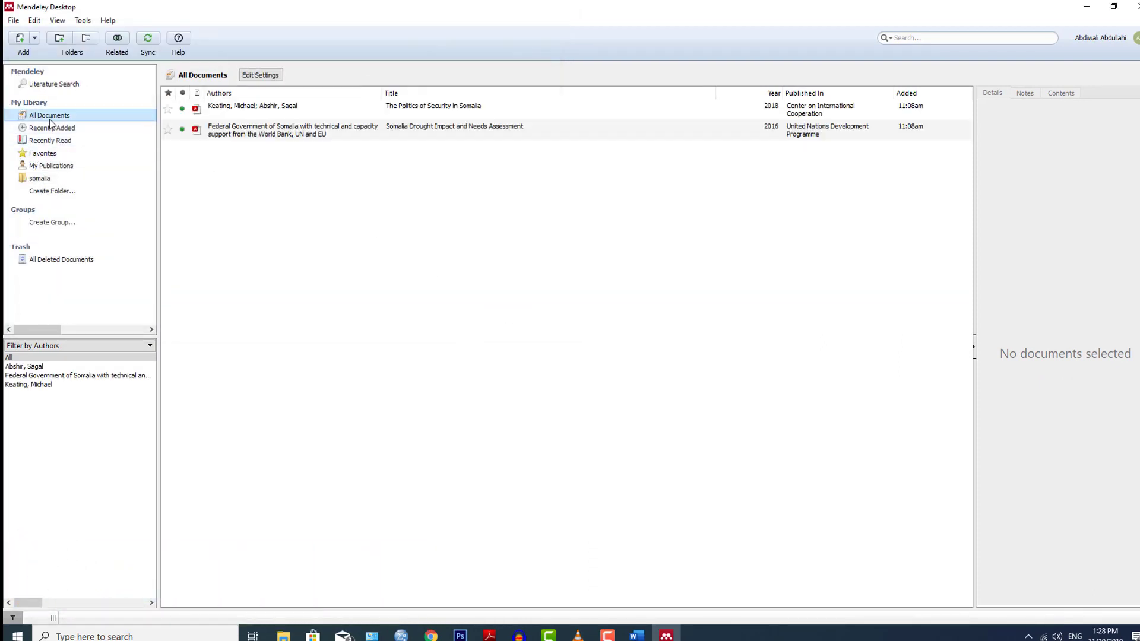
pyautogui.click(45, 180)
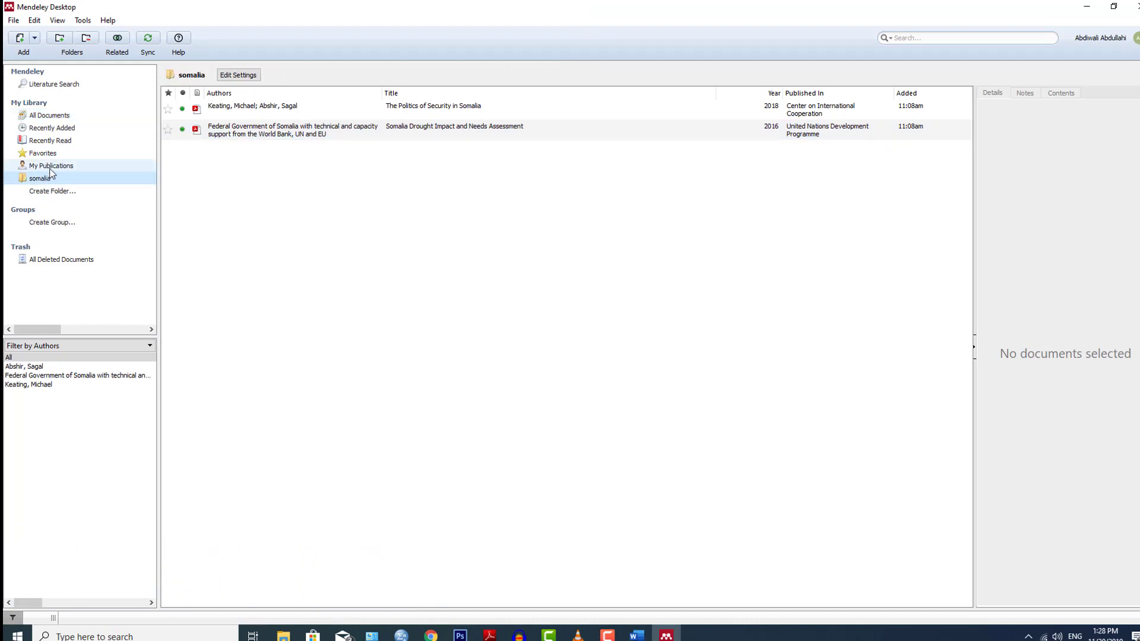
# Create a second folder named with the user's name.
pyautogui.click(52, 192)
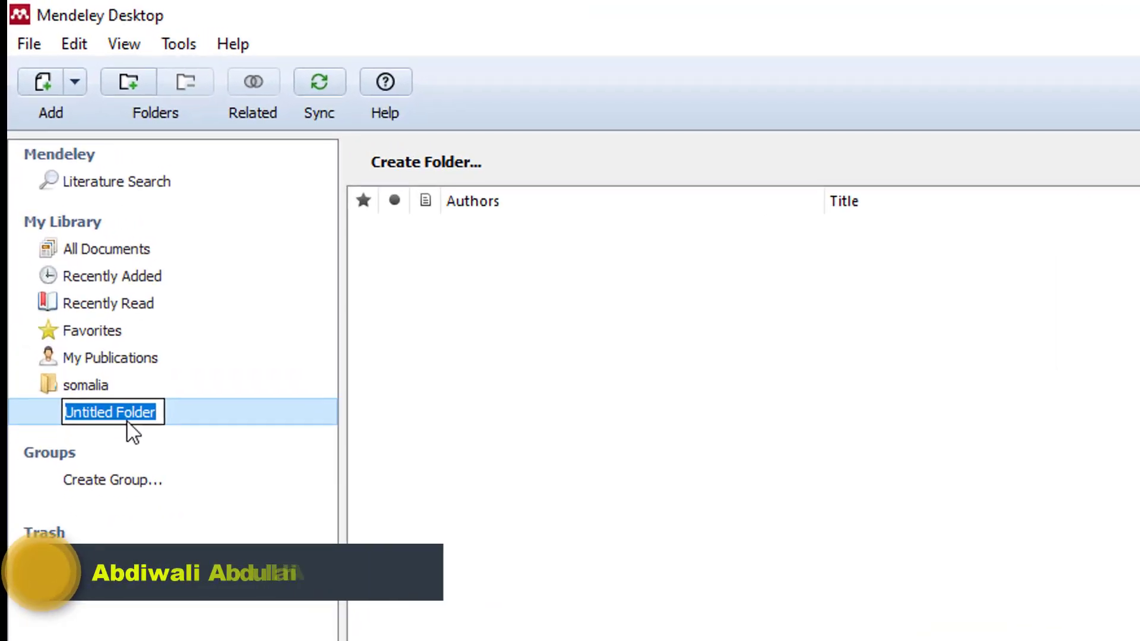
pyautogui.write('ah')
pyautogui.press('BackSpace')
pyautogui.press('BackSpace')
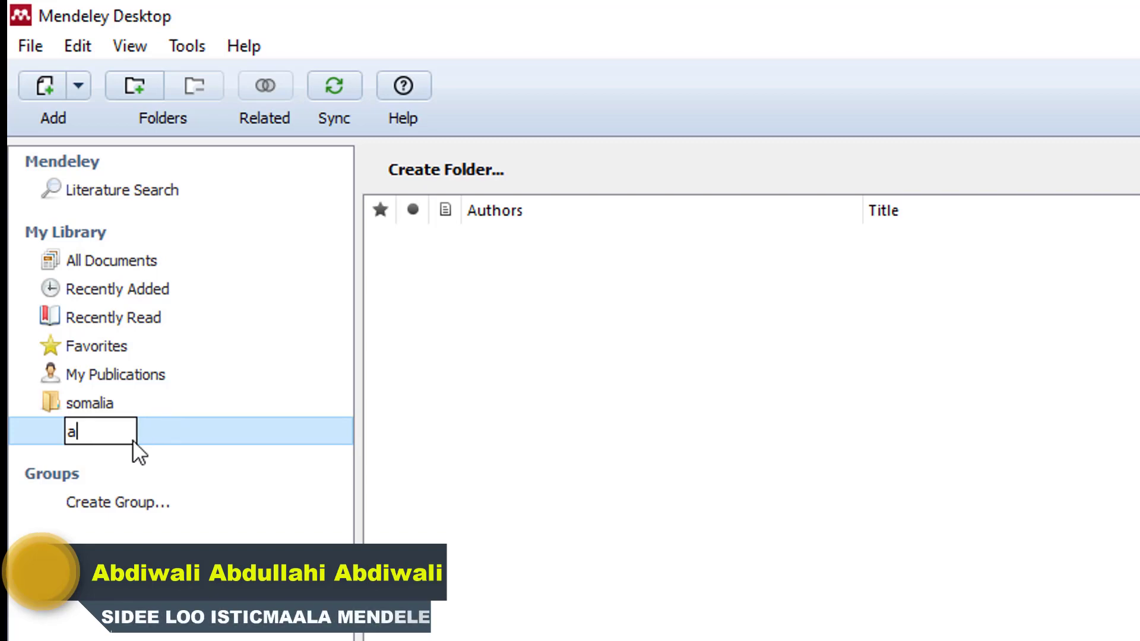
pyautogui.write('Abd')
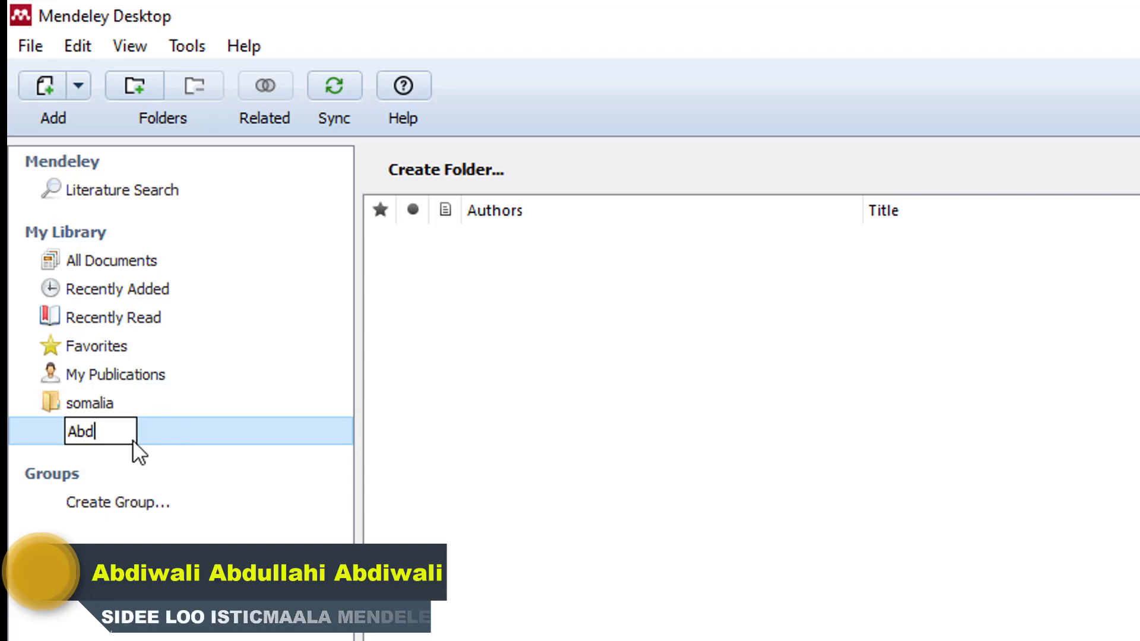
pyautogui.write('iwali')
pyautogui.press('Return')
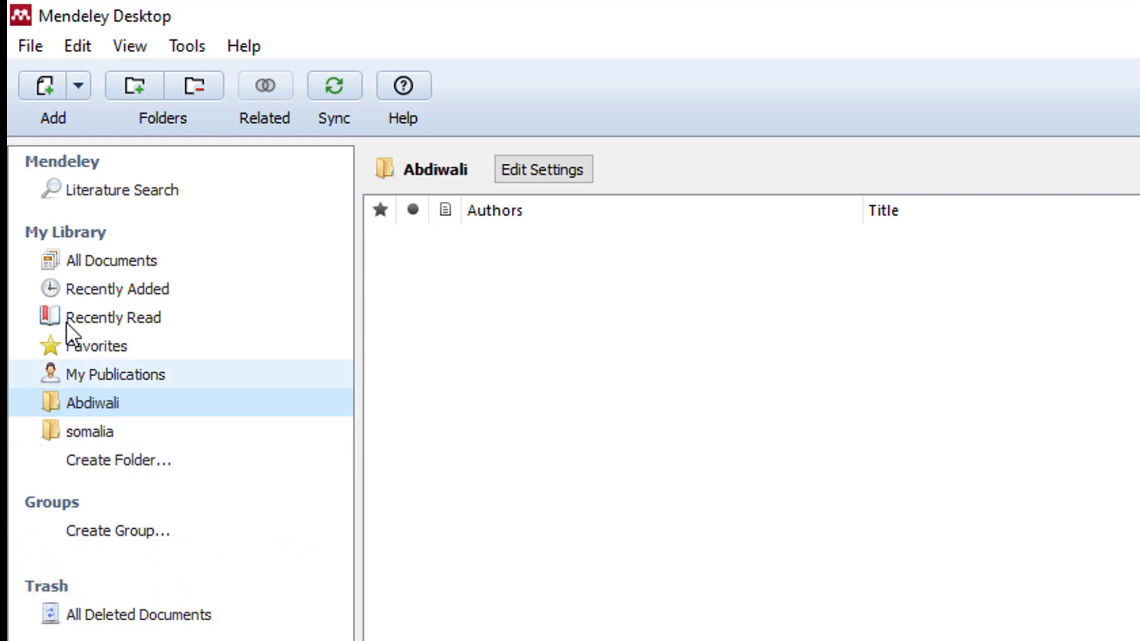
# Import Somalia Study_1 and Somalia Study_2 into the new folder.
pyautogui.click(50, 87)
pyautogui.moveTo(416, 389); pyautogui.dragTo(345, 279)
pyautogui.press('Return')
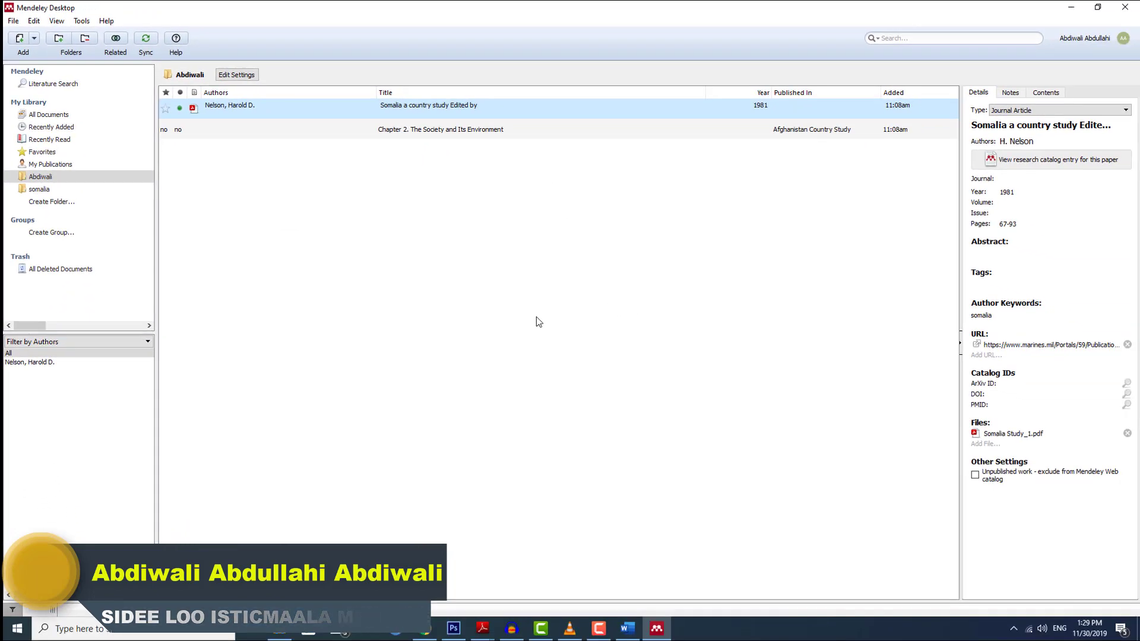
# Check each folder's contents, then select Somalia Drought Impact and Needs Assessment in somalia.
pyautogui.click(539, 321)
pyautogui.click(39, 189)
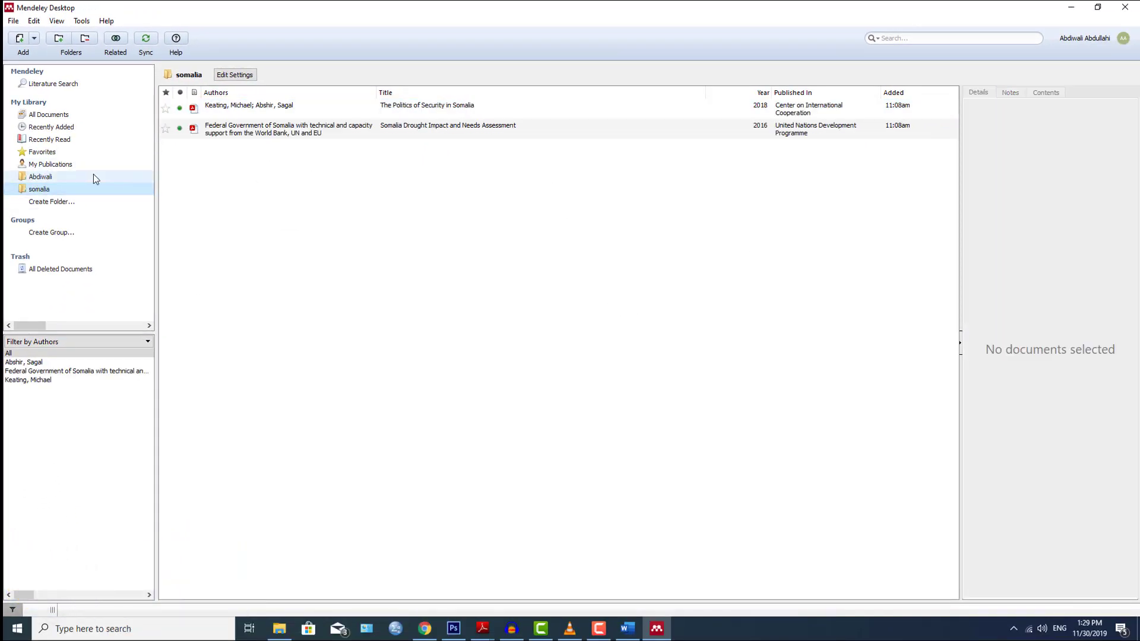
pyautogui.click(49, 180)
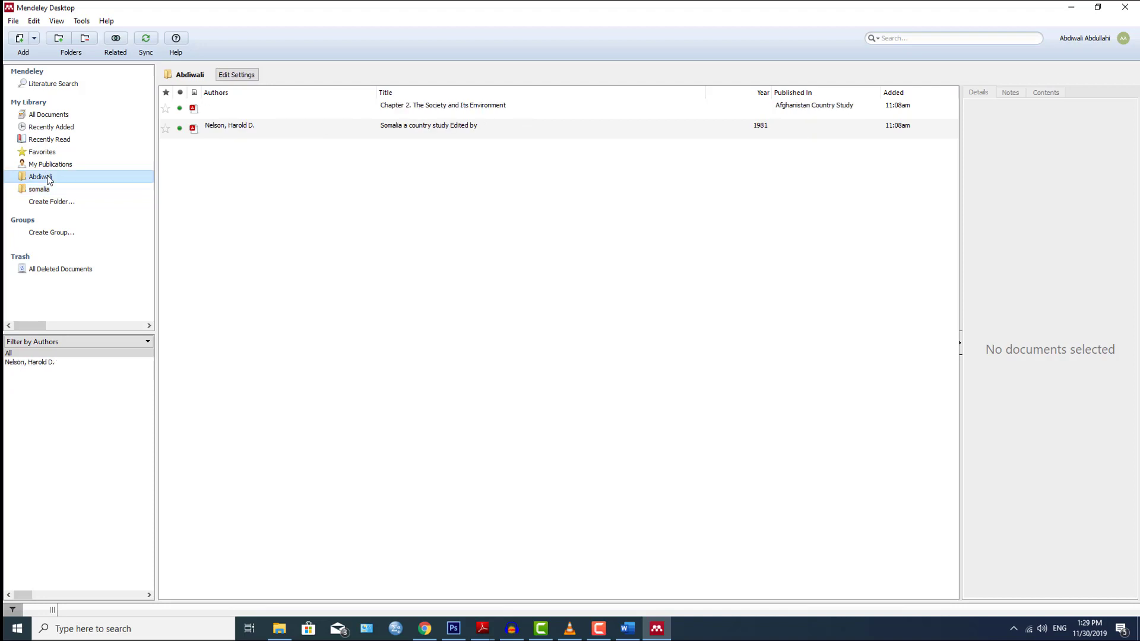
pyautogui.click(50, 116)
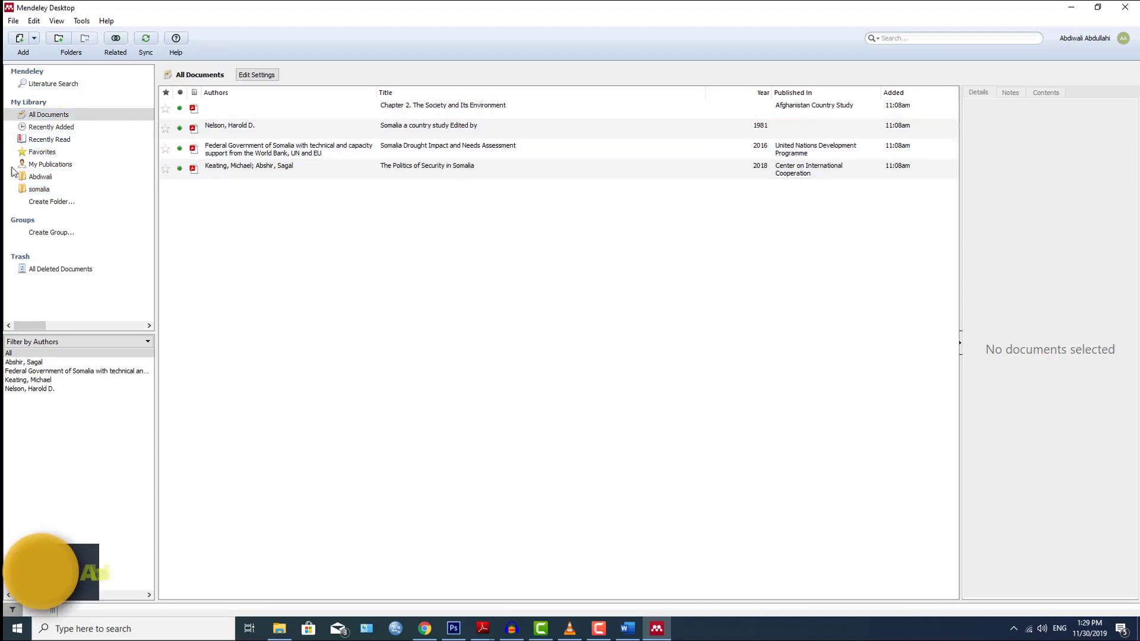
pyautogui.click(37, 188)
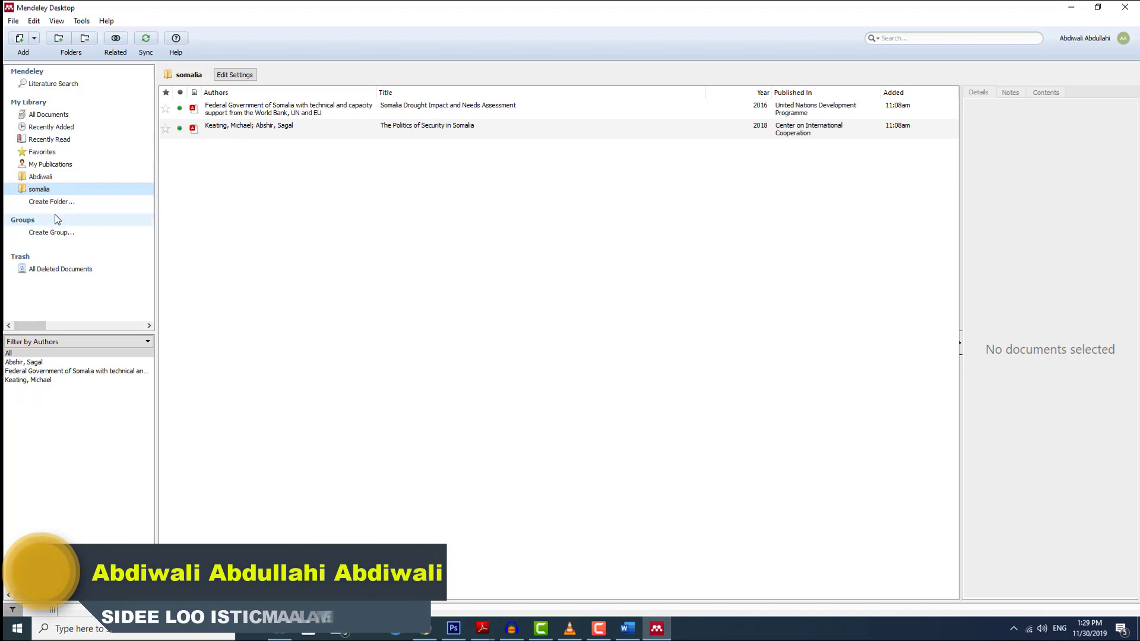
pyautogui.click(276, 111)
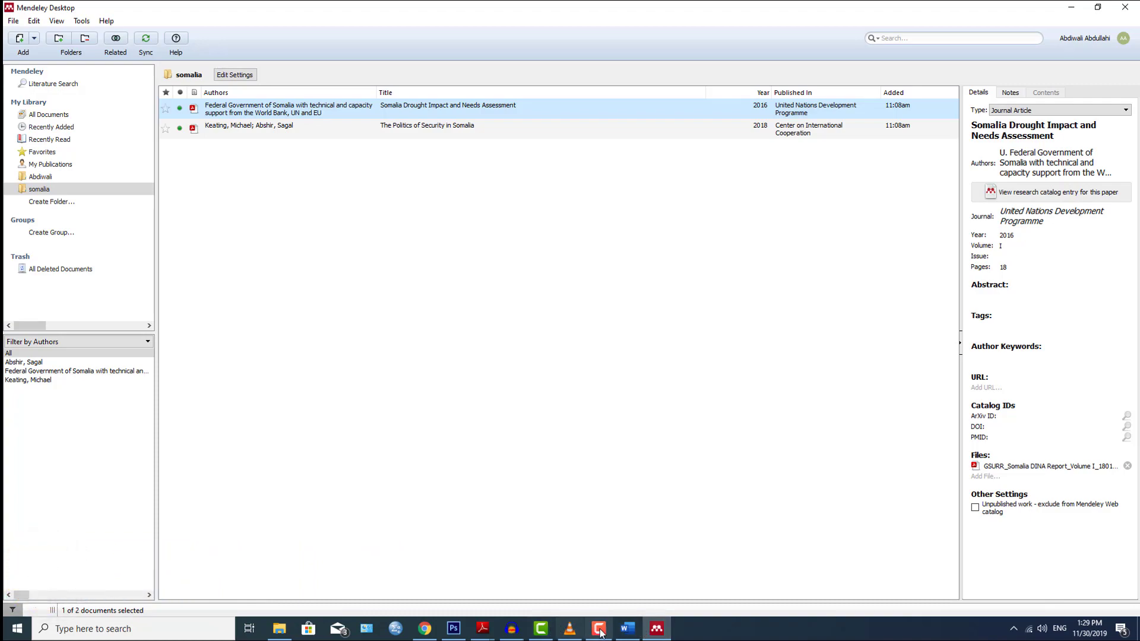
# Cite the drought assessment in Word, ending the HDI paragraph with (…World Bank, 2016).
pyautogui.click(627, 631)
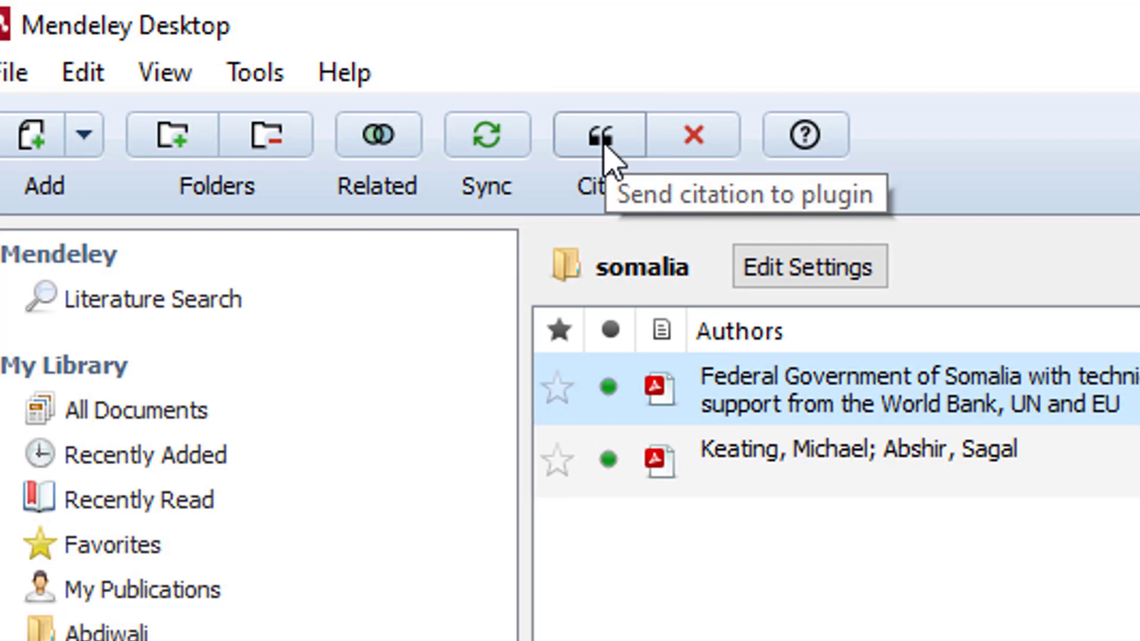
pyautogui.click(605, 148)
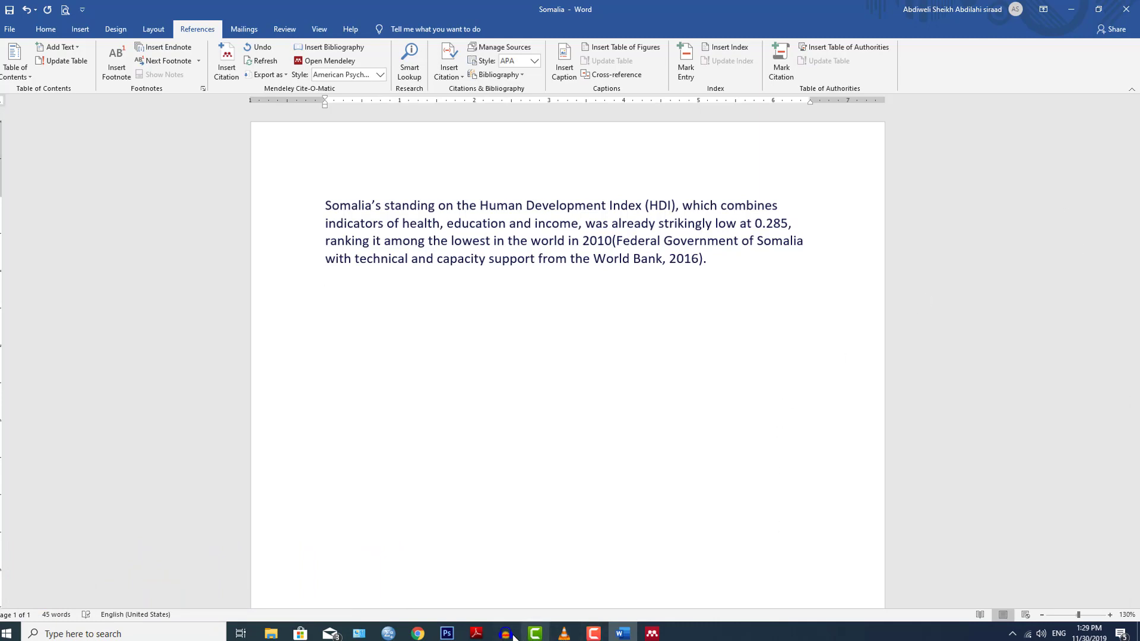
# Copy the Access to education paragraph from page 44 of the Somalia DINA report.
pyautogui.click(271, 633)
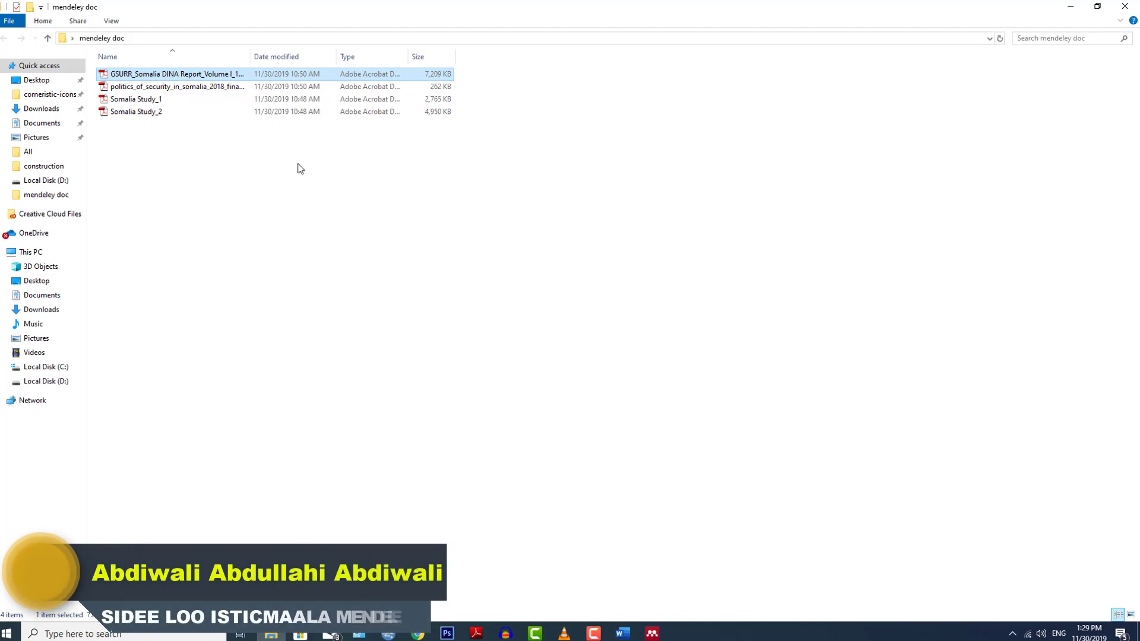
pyautogui.moveTo(475, 634)
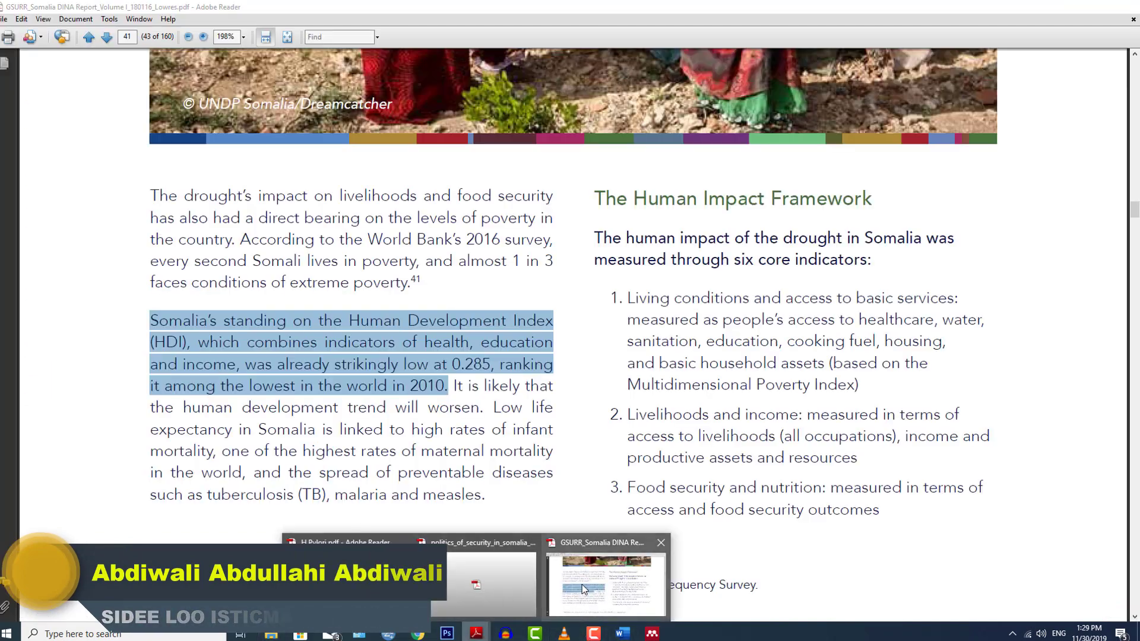
pyautogui.click(582, 585)
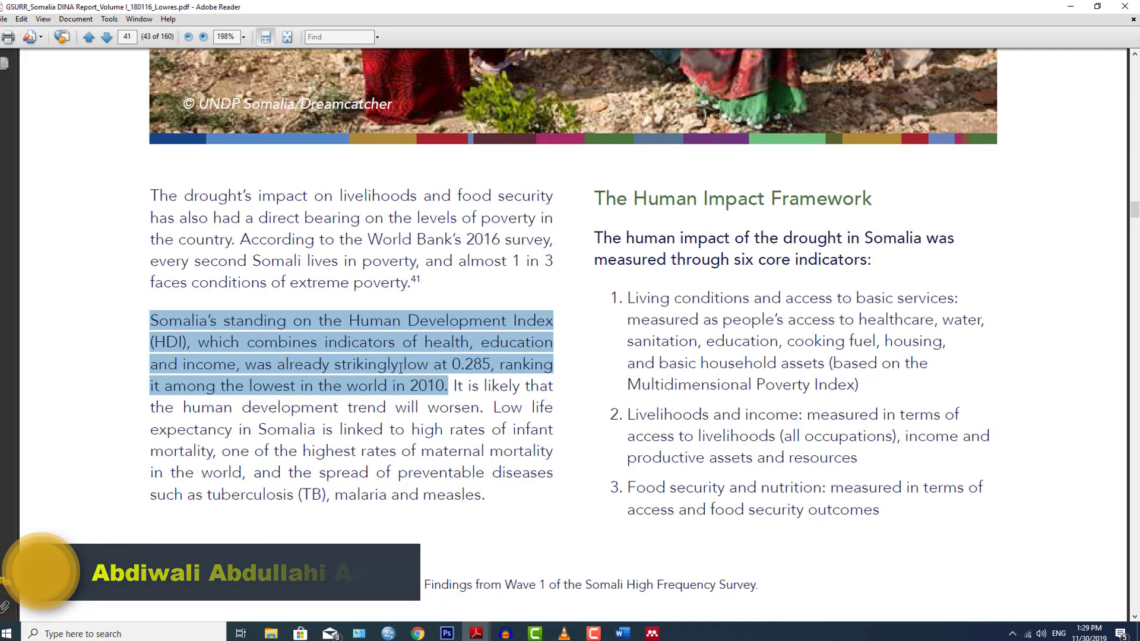
pyautogui.scroll(-15, 667, 478)
pyautogui.scroll(-20, 315, 525)
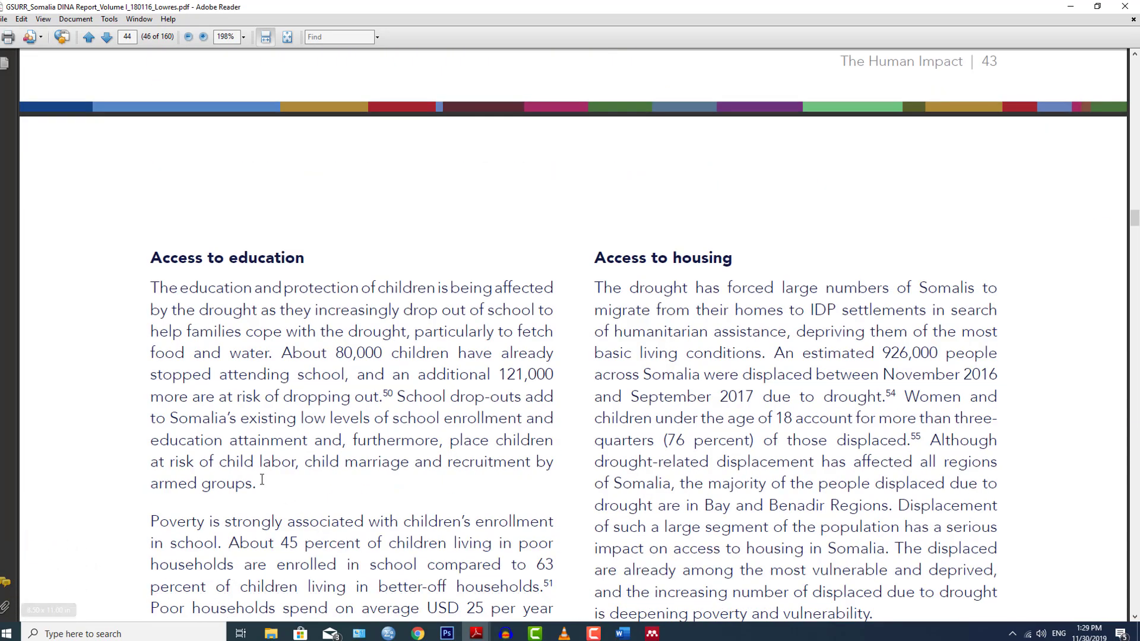
pyautogui.moveTo(263, 481); pyautogui.dragTo(148, 288)
pyautogui.hotkey('ctrl', 'c')
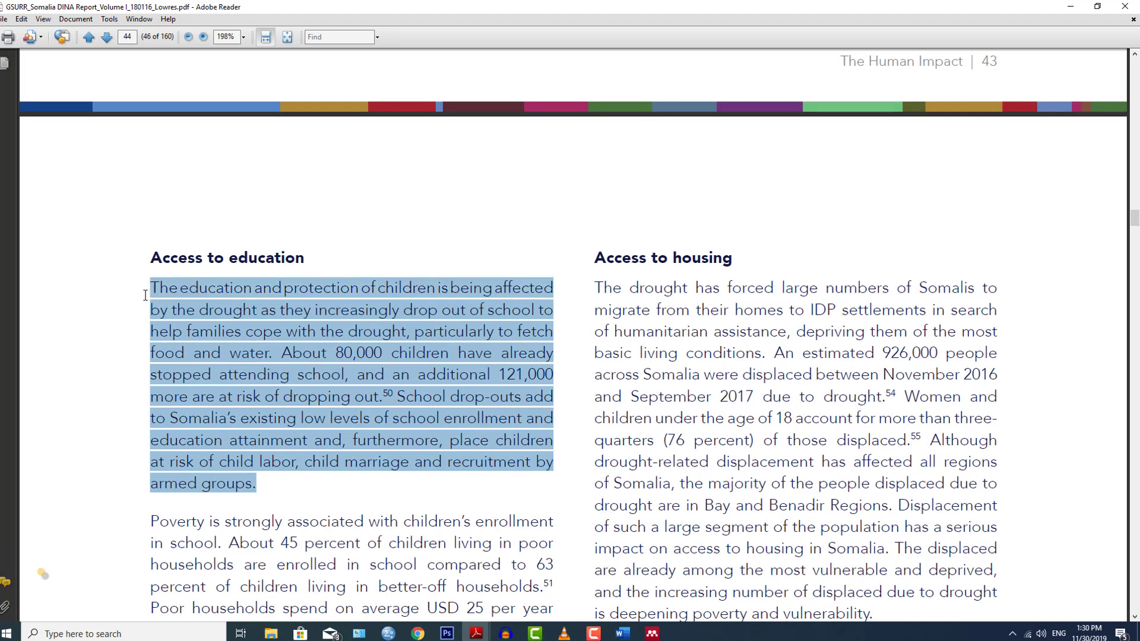
pyautogui.rightClick(186, 307)
pyautogui.click(202, 316)
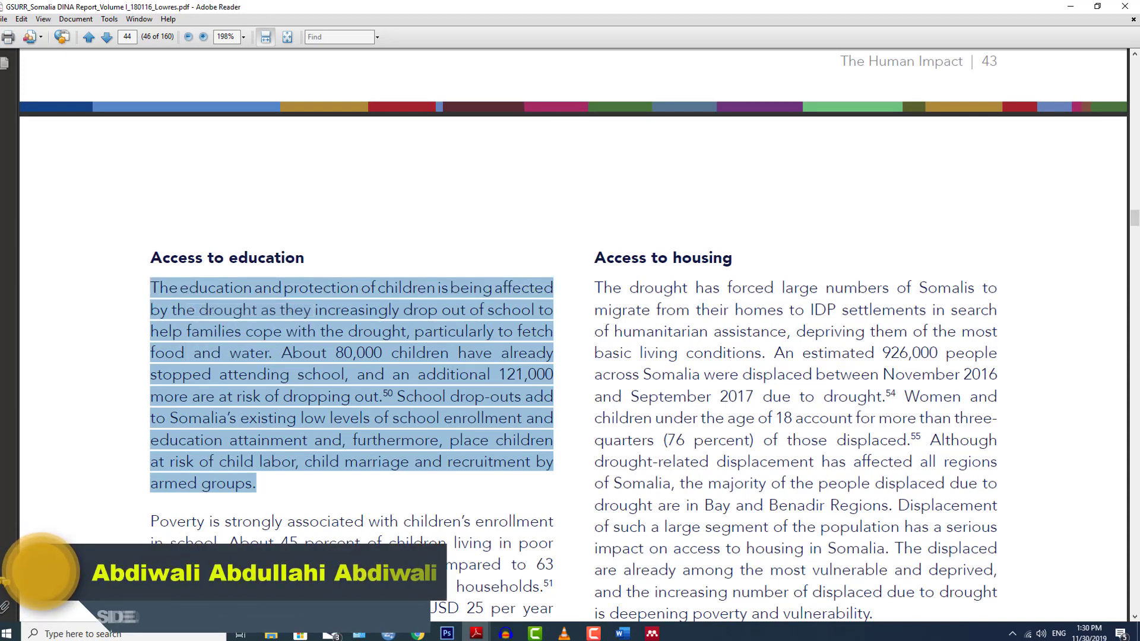
# Paste the Access to education paragraph below the HDI paragraph and bring up its paste options.
pyautogui.hotkey('alt', 'Tab')
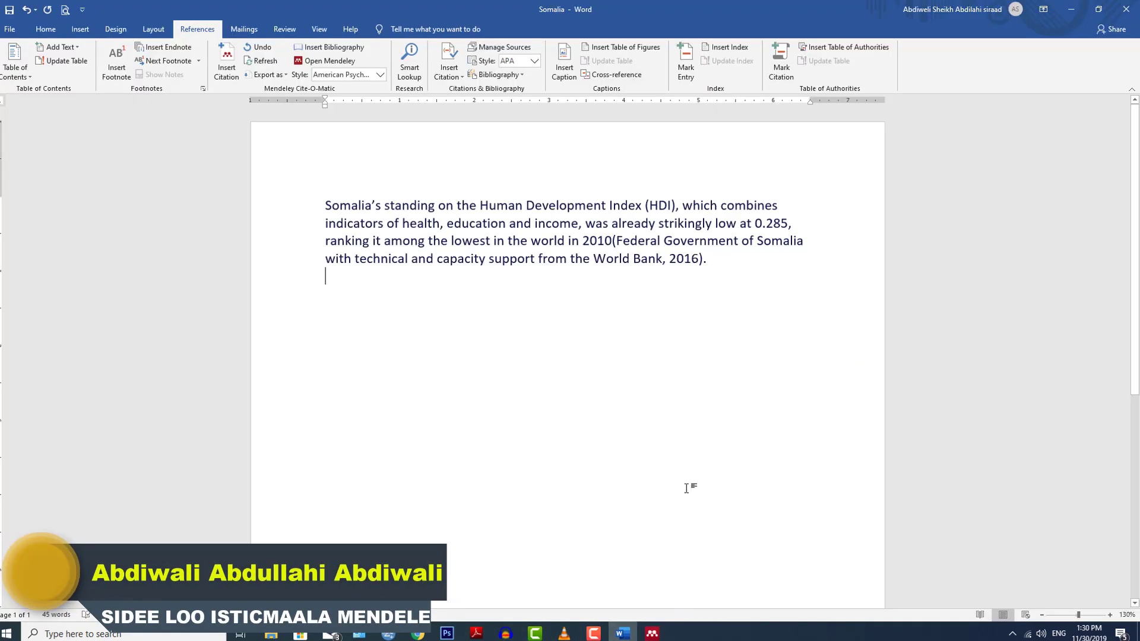
pyautogui.hotkey('ctrl', 'v')
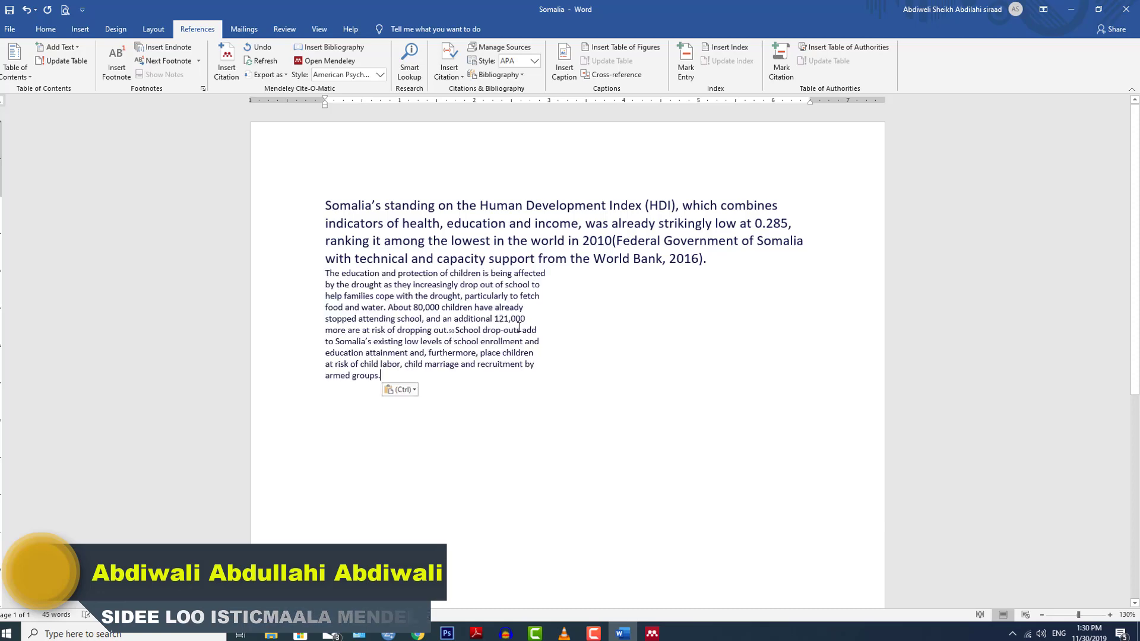
pyautogui.click(405, 390)
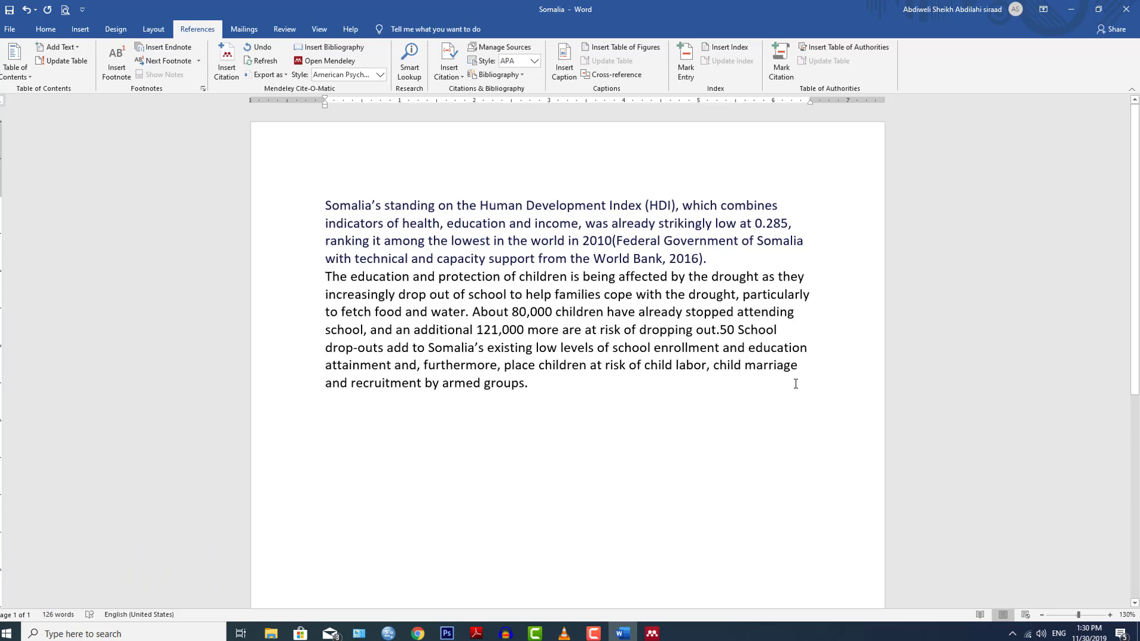
# Type 'According' and cite the Federal Government of Somalia drought assessment (2016) from Mendeley.
pyautogui.write('According')
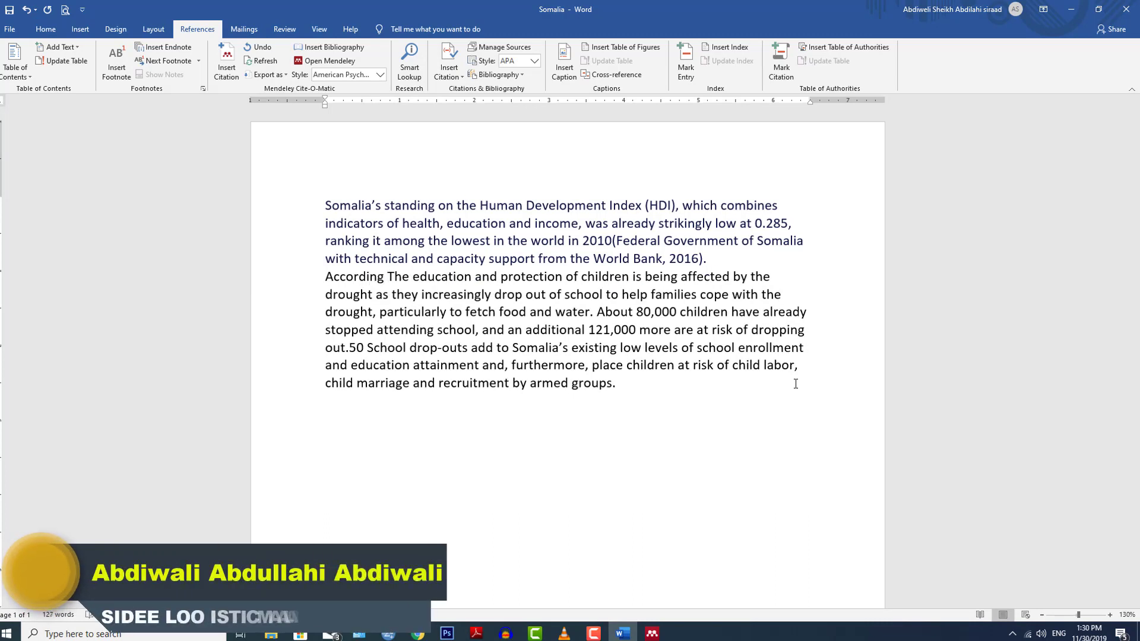
pyautogui.click(226, 60)
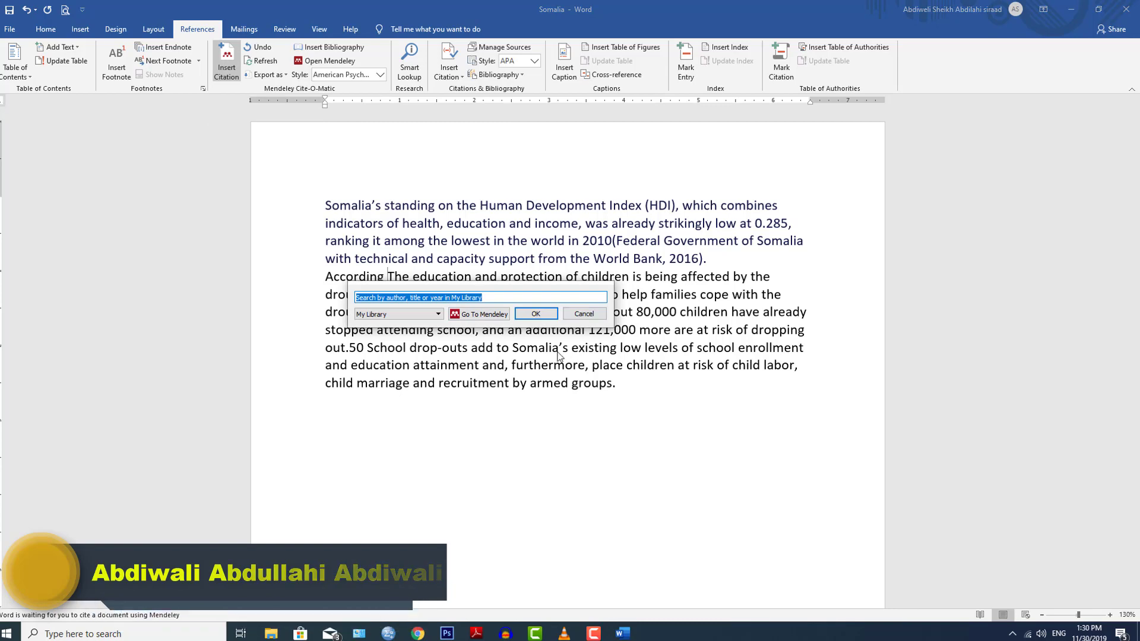
pyautogui.click(478, 313)
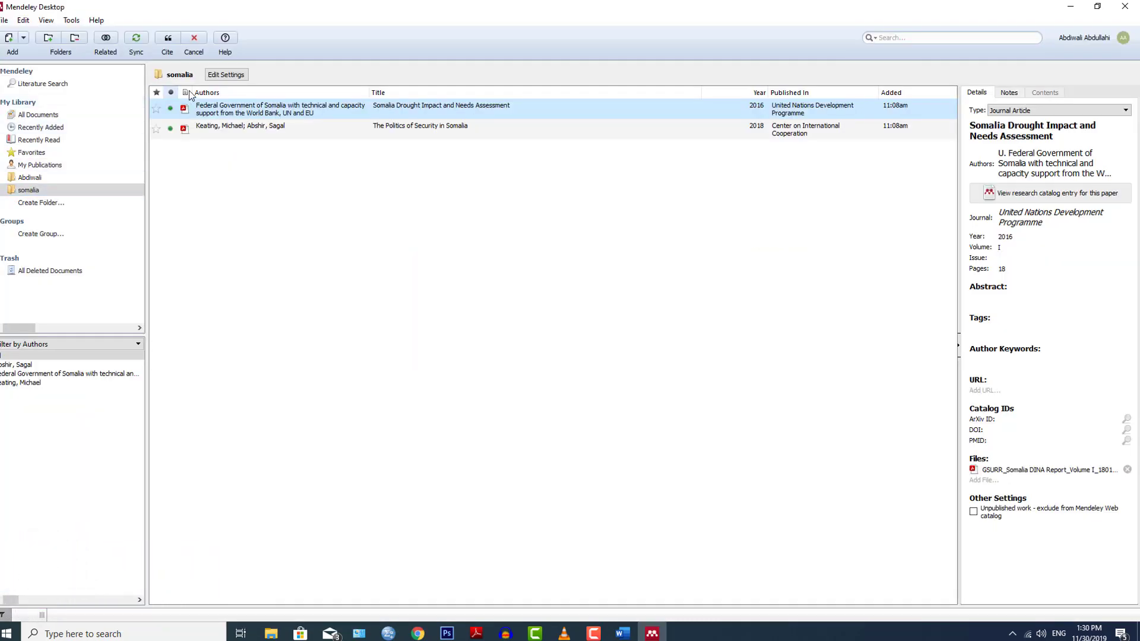
pyautogui.click(168, 39)
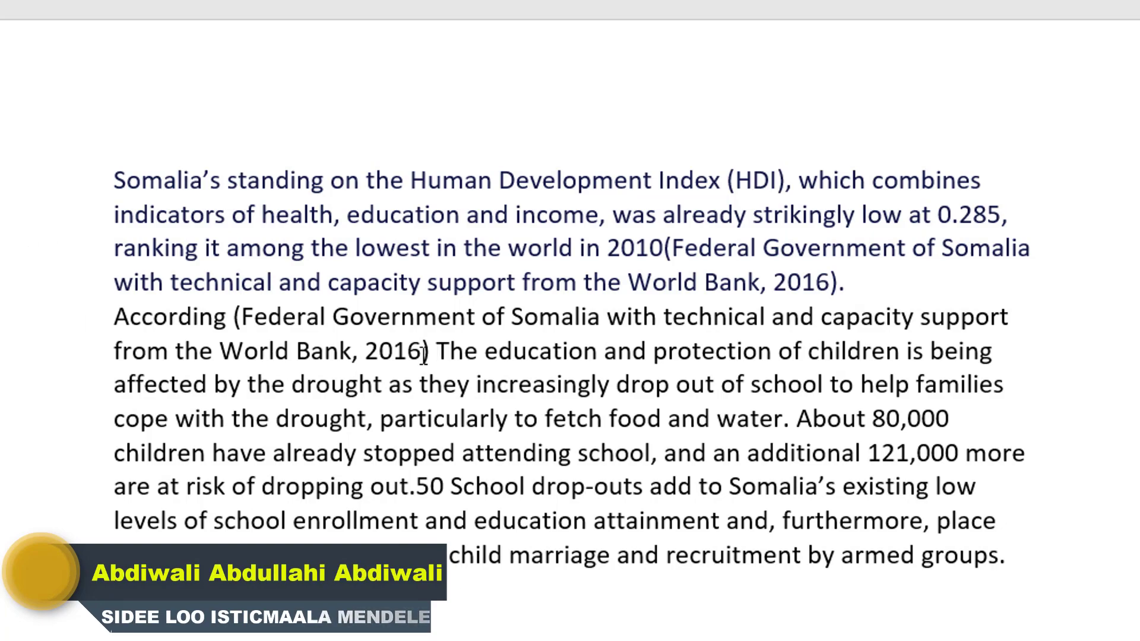
# Start a new empty line after 'armed groups.' at the end of the paragraph.
pyautogui.click(379, 321)
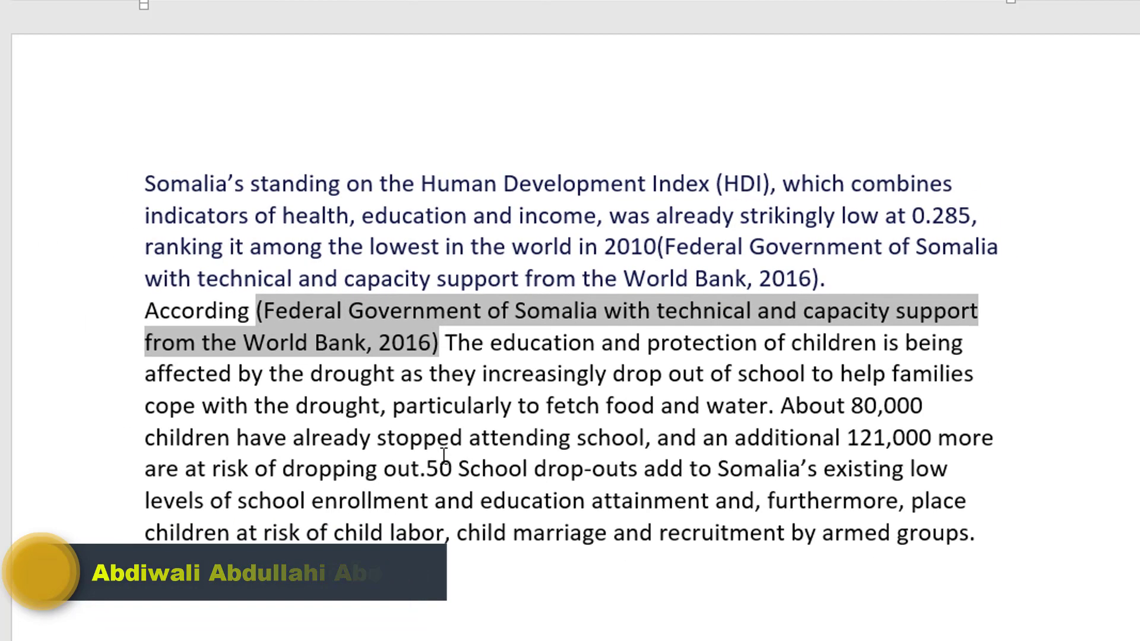
pyautogui.click(432, 483)
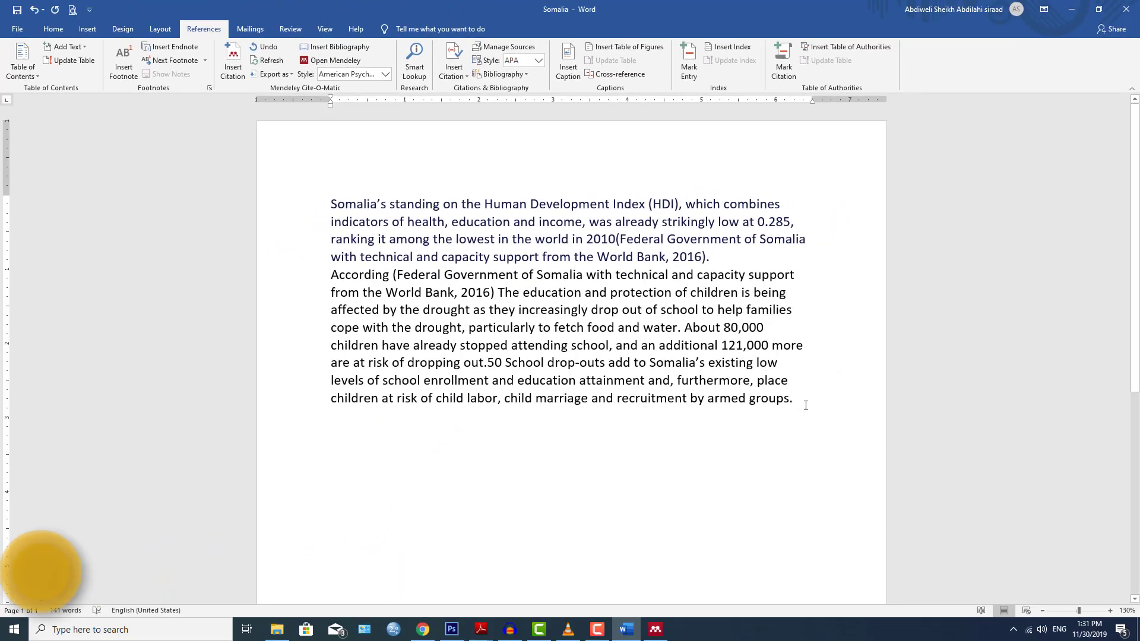
pyautogui.click(805, 405)
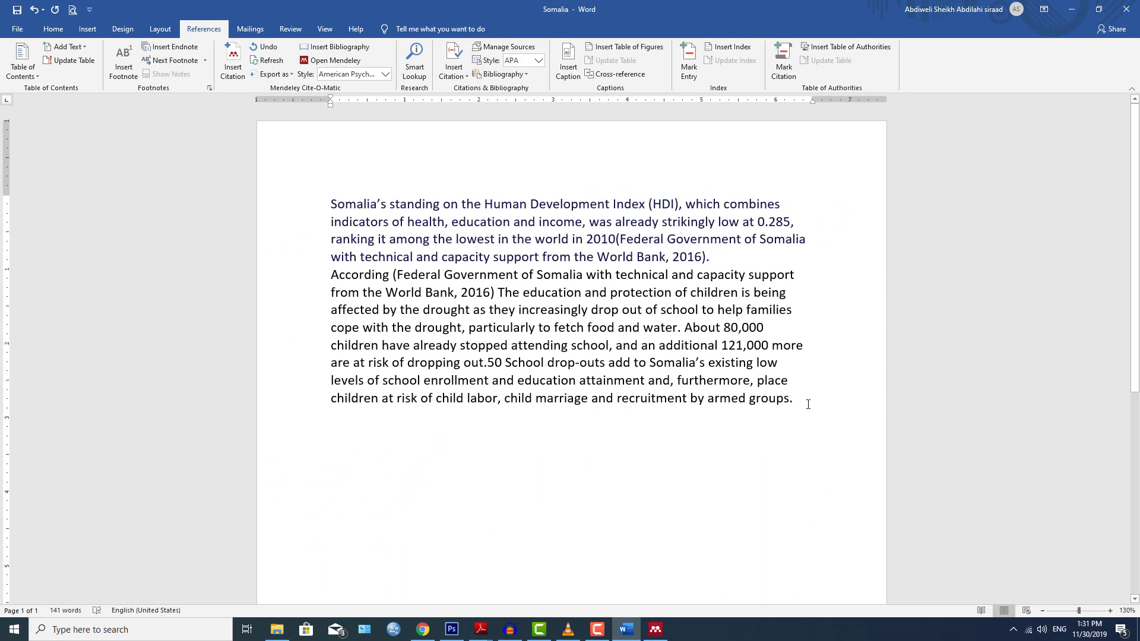
pyautogui.press('Return')
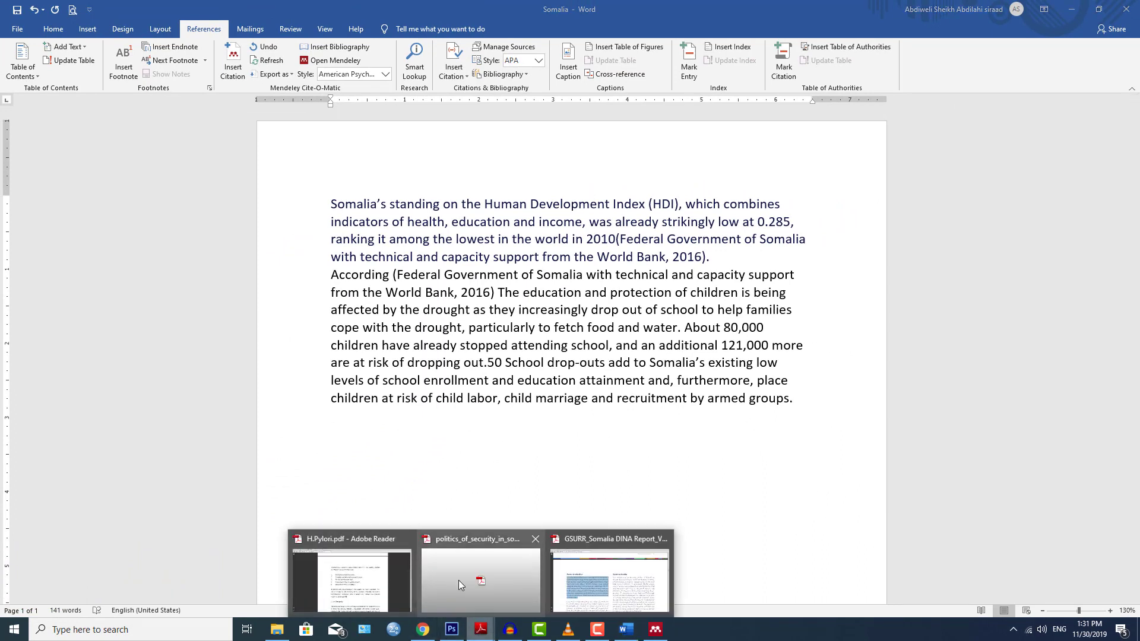
# Copy the 'Over the last year…' security paragraph from the politics_of_security PDF into Word as plain text.
pyautogui.click(458, 579)
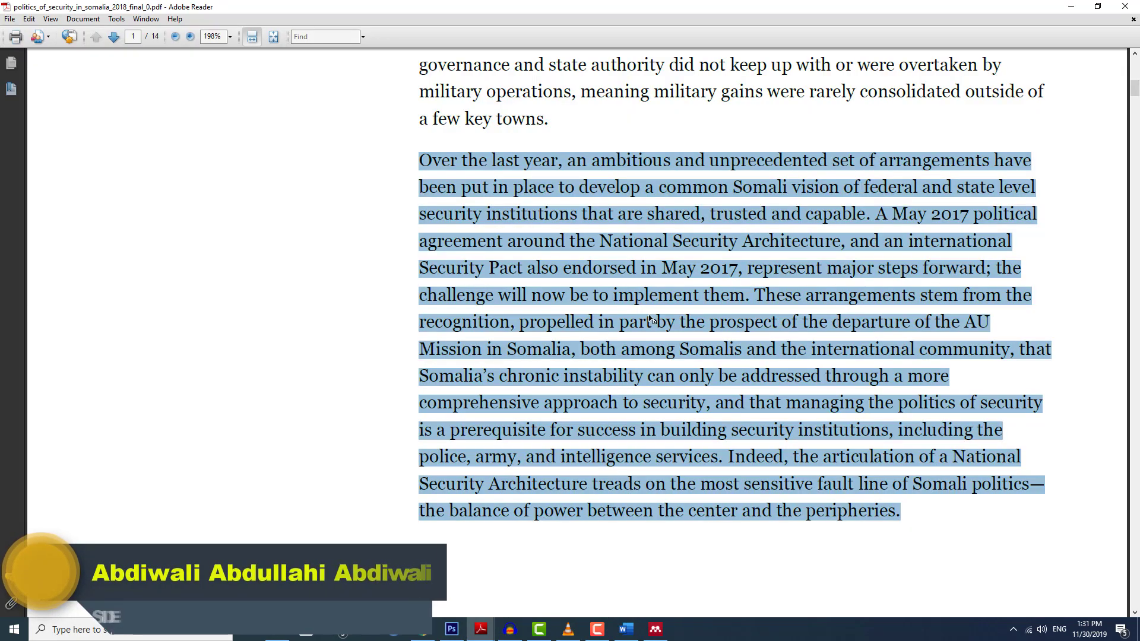
pyautogui.rightClick(601, 217)
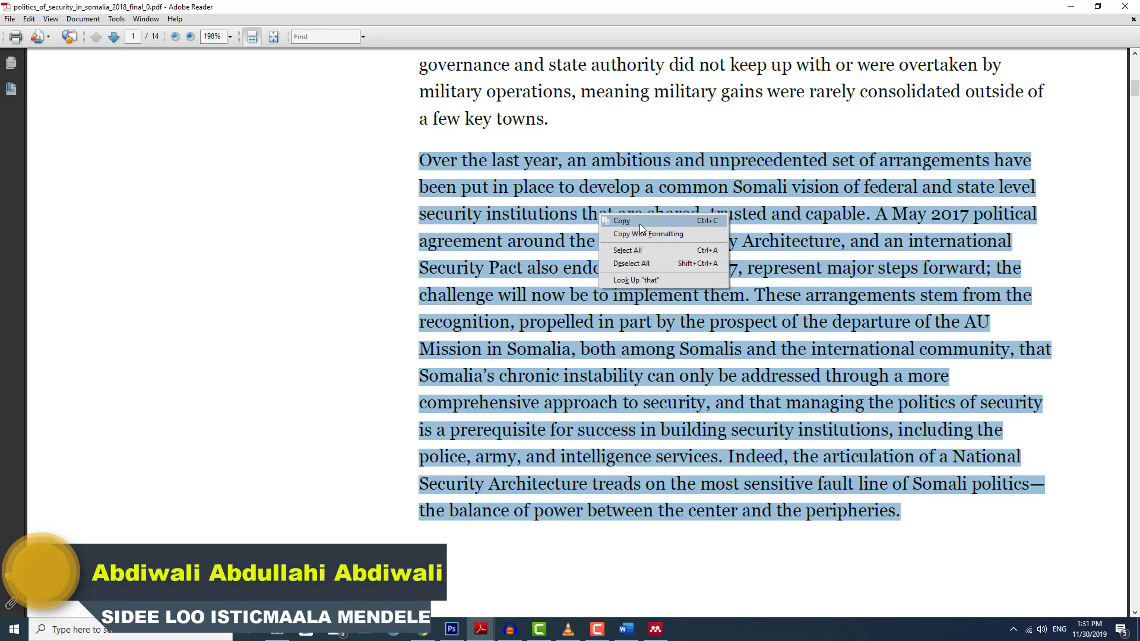
pyautogui.click(641, 223)
pyautogui.click(631, 631)
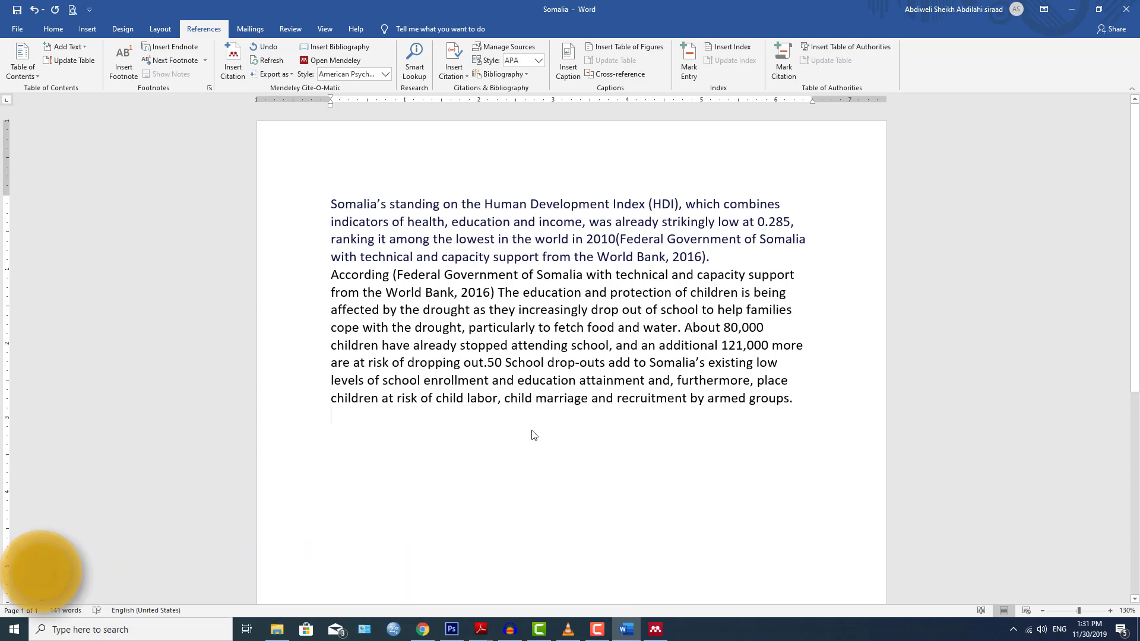
pyautogui.hotkey('ctrl', 'v')
pyautogui.click(716, 576)
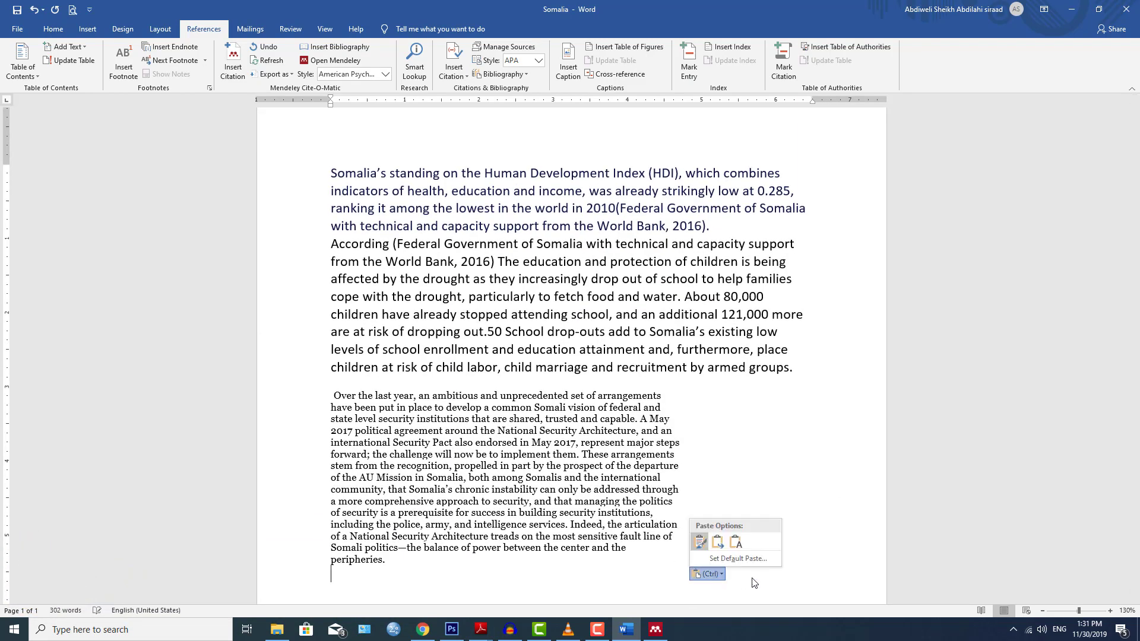
pyautogui.click(735, 542)
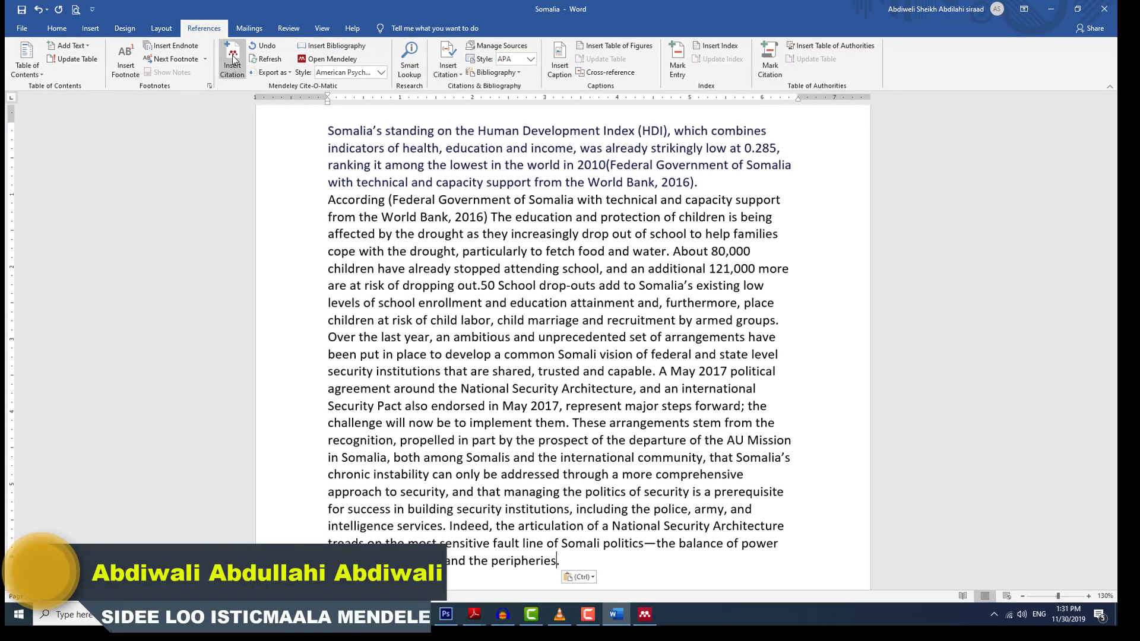
# Cite The Politics of Security in Somalia (Keating & Abshir, 2018) after 'peripheries'.
pyautogui.click(233, 60)
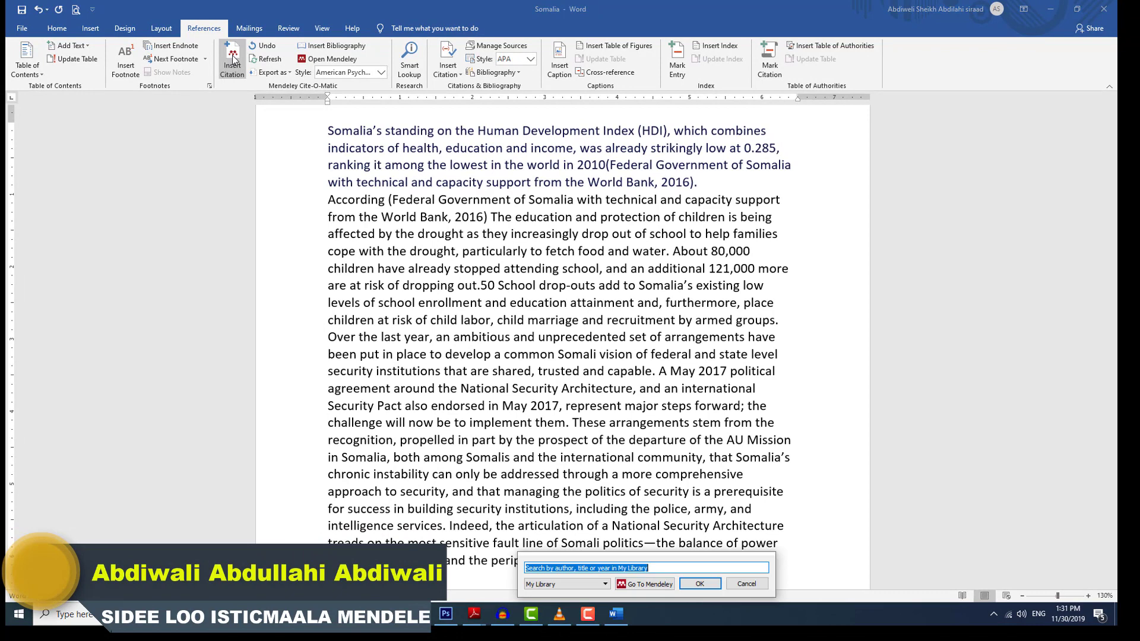
pyautogui.click(648, 585)
pyautogui.click(239, 134)
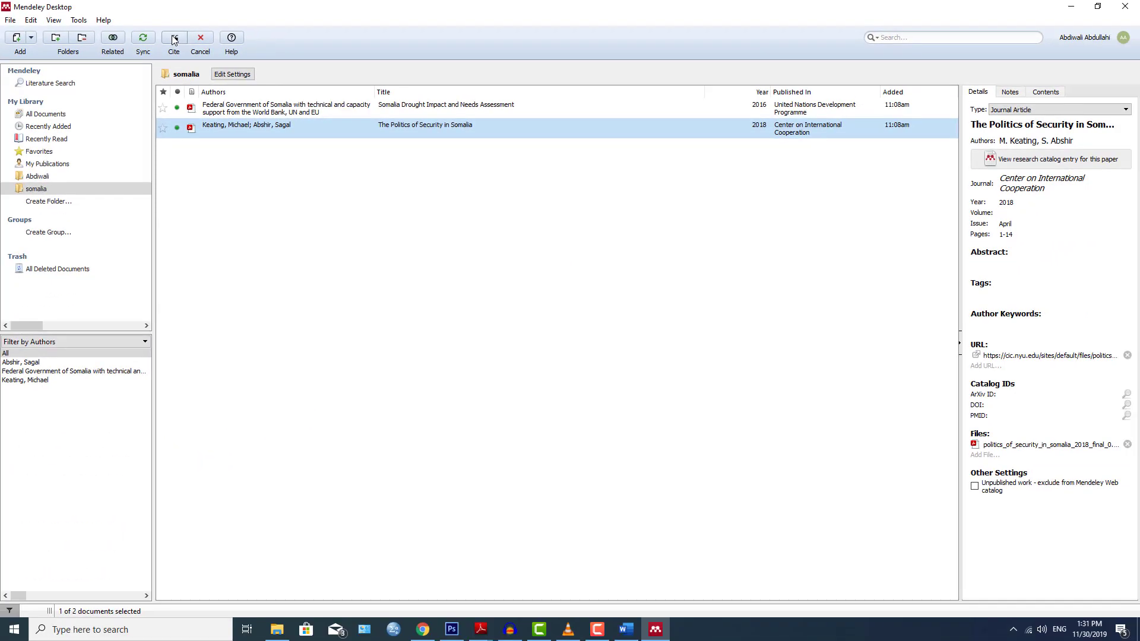
pyautogui.click(174, 40)
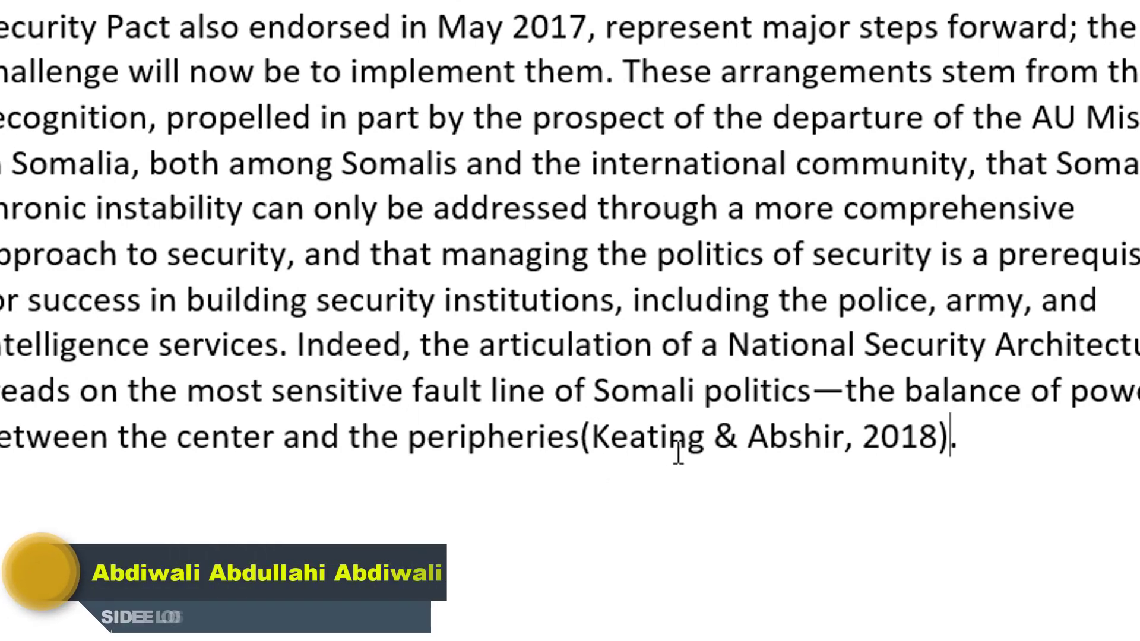
pyautogui.scroll(-4, 898, 473)
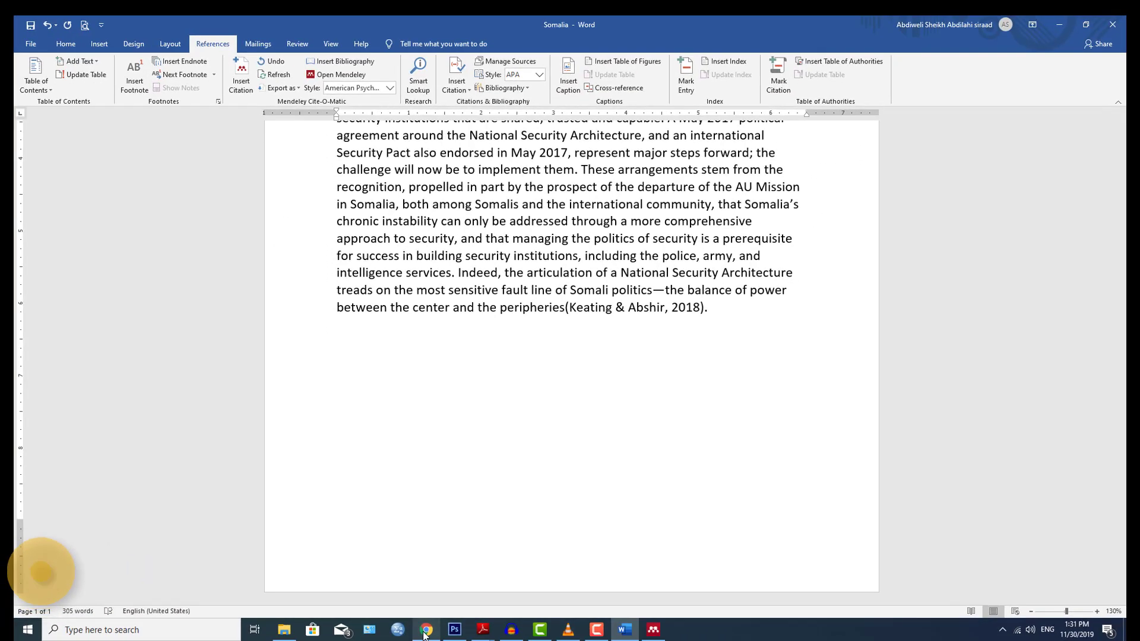
# Search Chrome for 'somalia' instead of 'somalia .pdf' and open The Guardian's Somalia news page.
pyautogui.click(426, 632)
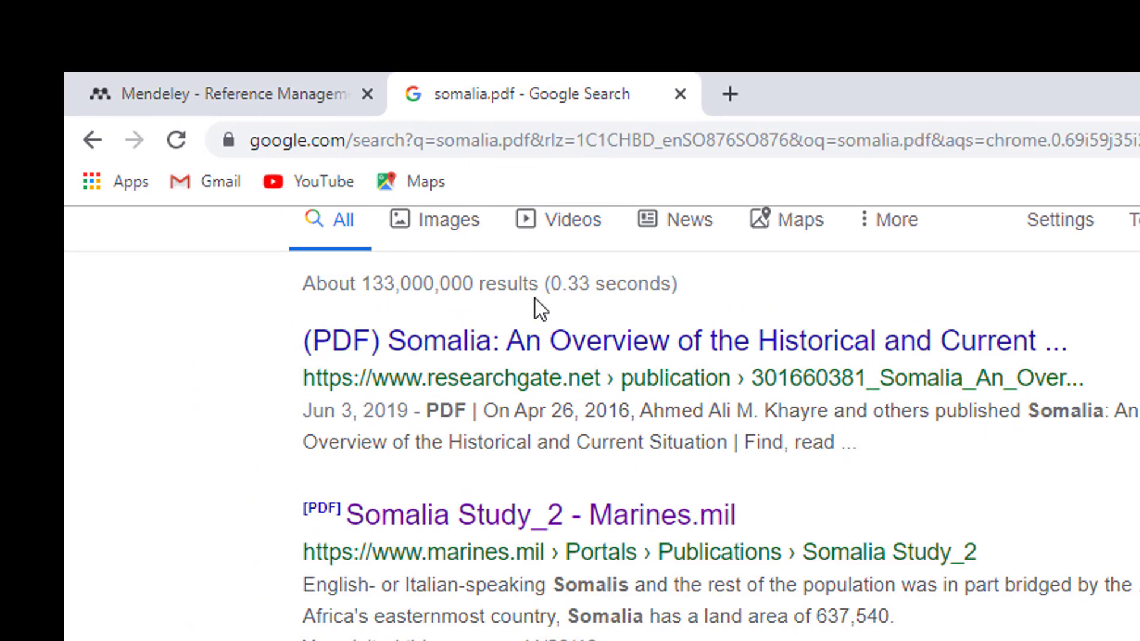
pyautogui.scroll(2, 538, 307)
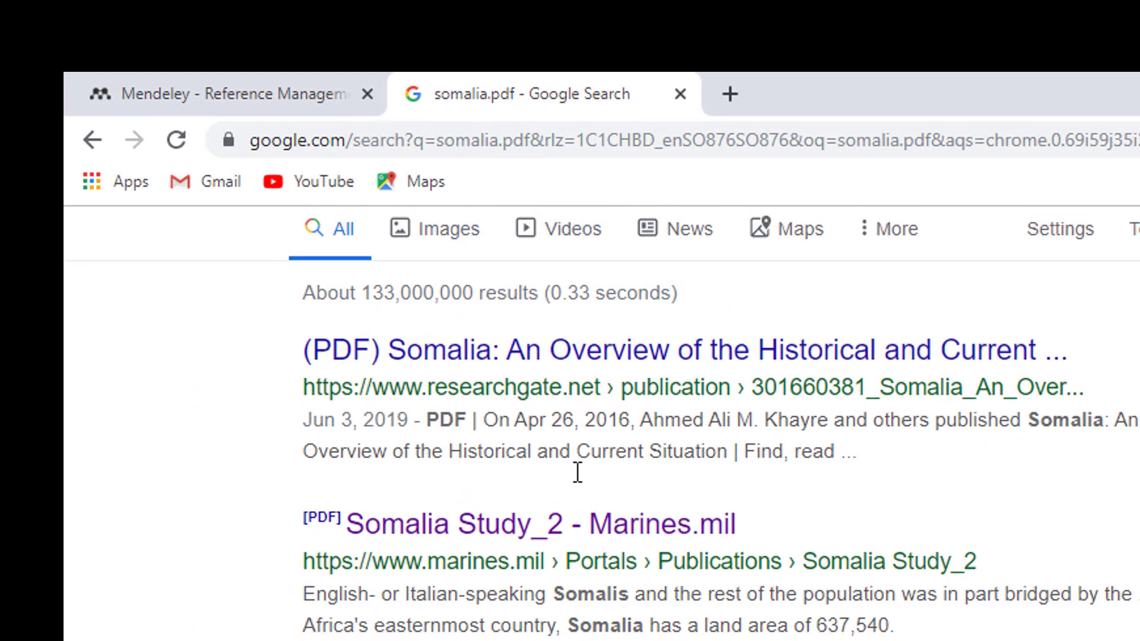
pyautogui.moveTo(385, 267); pyautogui.dragTo(592, 304)
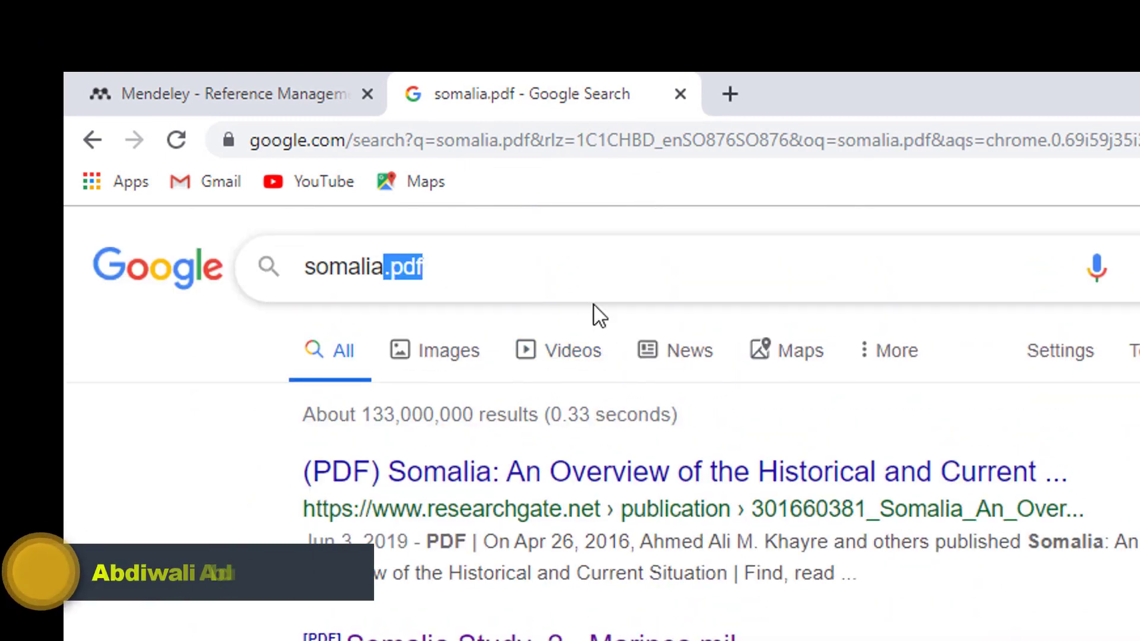
pyautogui.press('BackSpace')
pyautogui.press('Return')
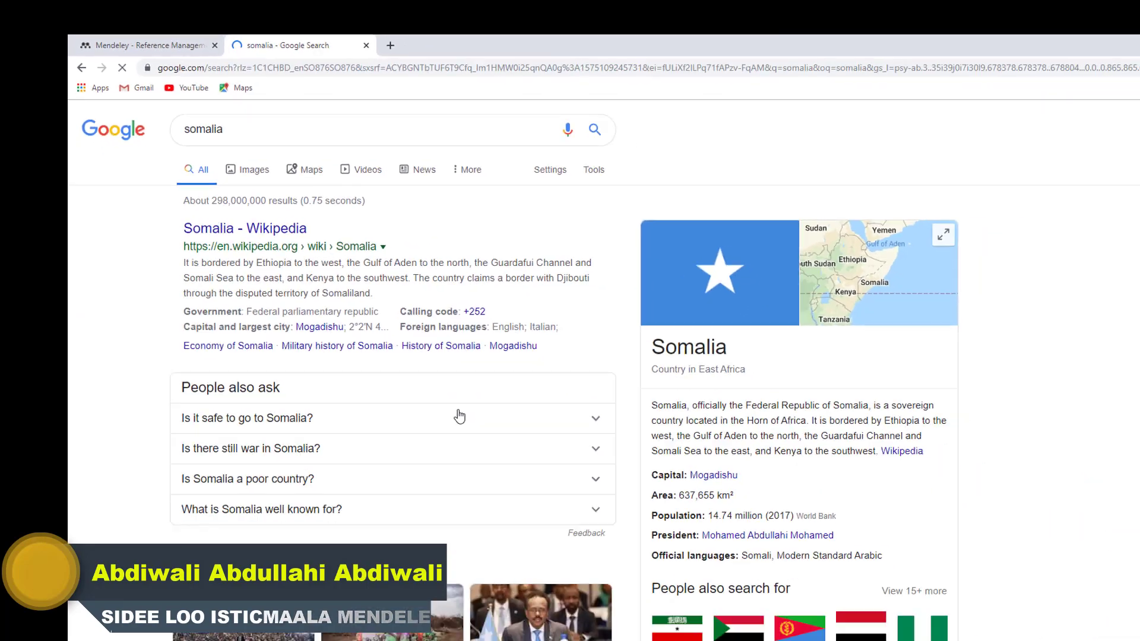
pyautogui.scroll(-8, 463, 411)
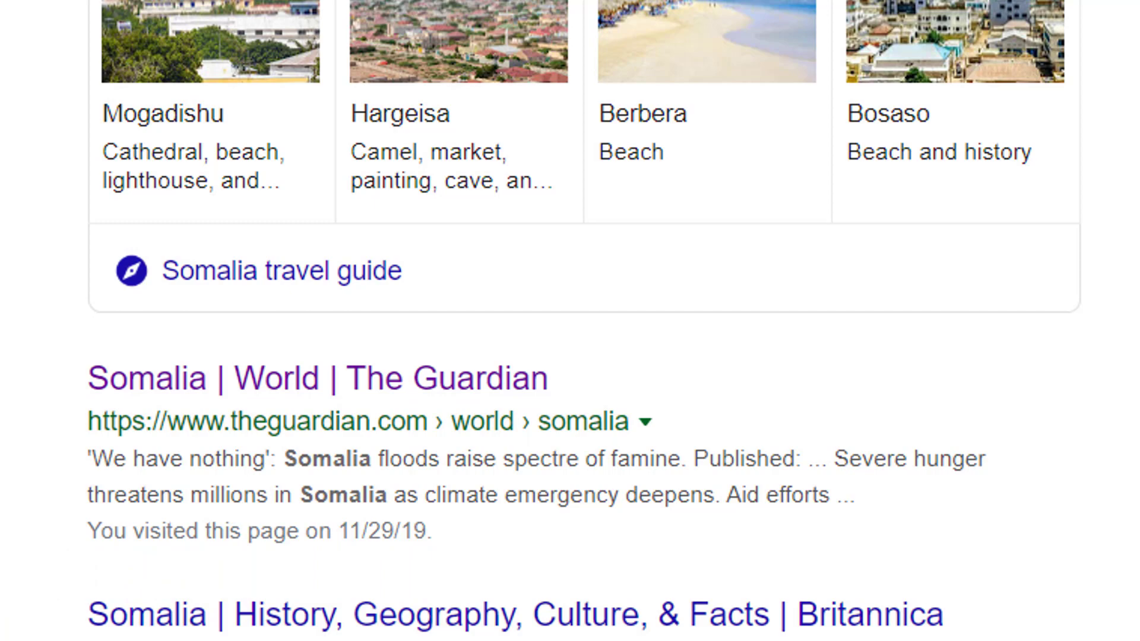
pyautogui.click(356, 380)
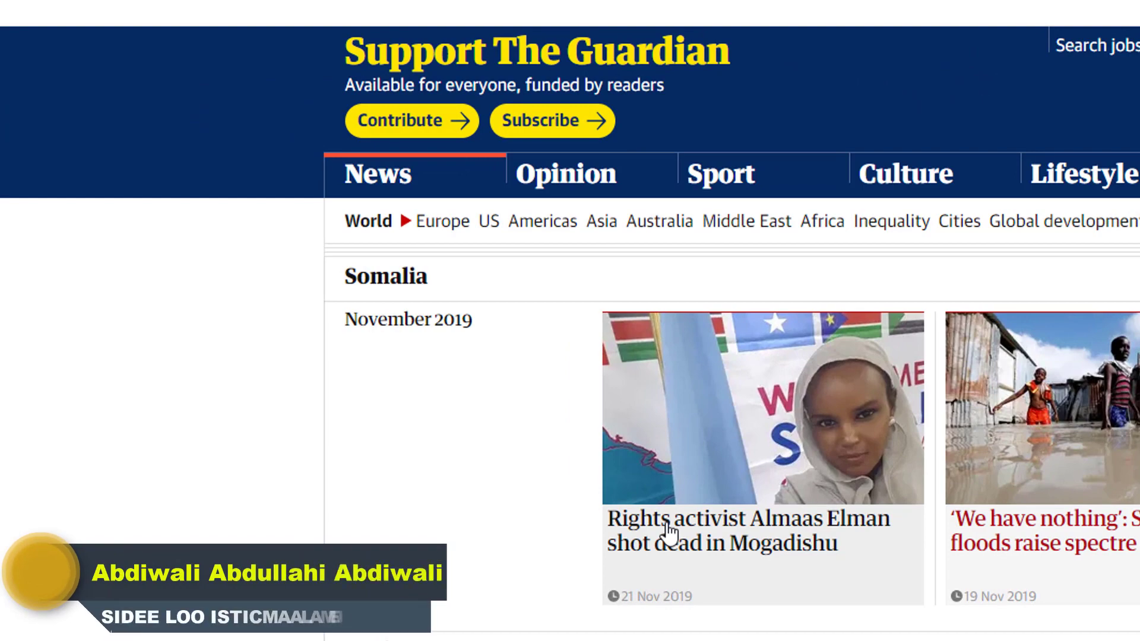
# Copy the Gunfire and dual-citizenship paragraphs from the Guardian Mogadishu shooting article.
pyautogui.click(669, 530)
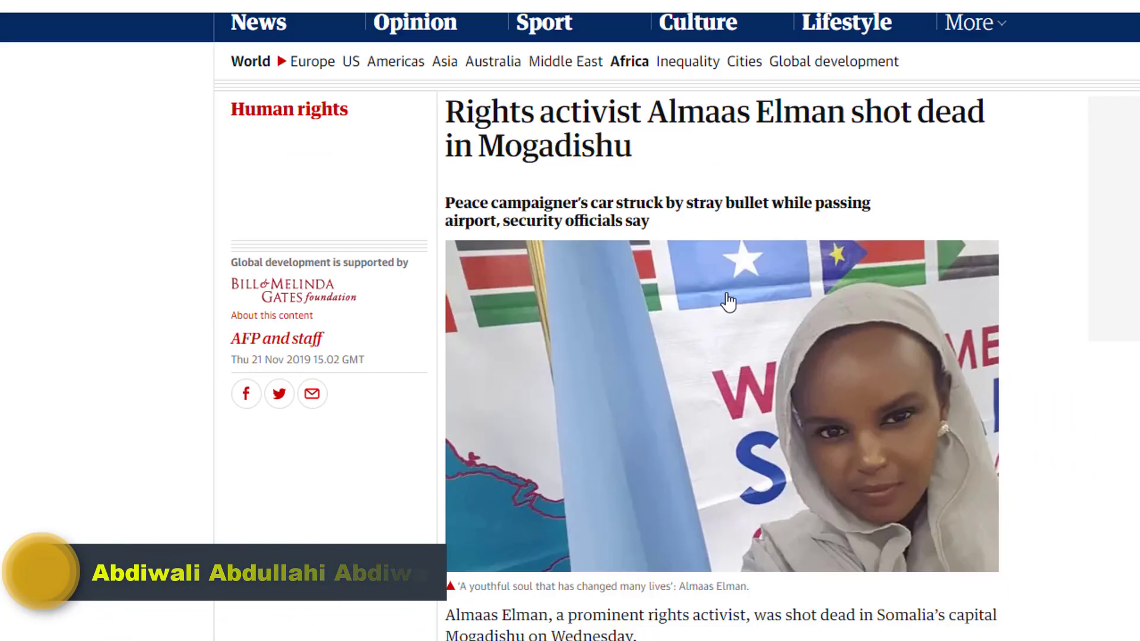
pyautogui.scroll(-4, 416, 380)
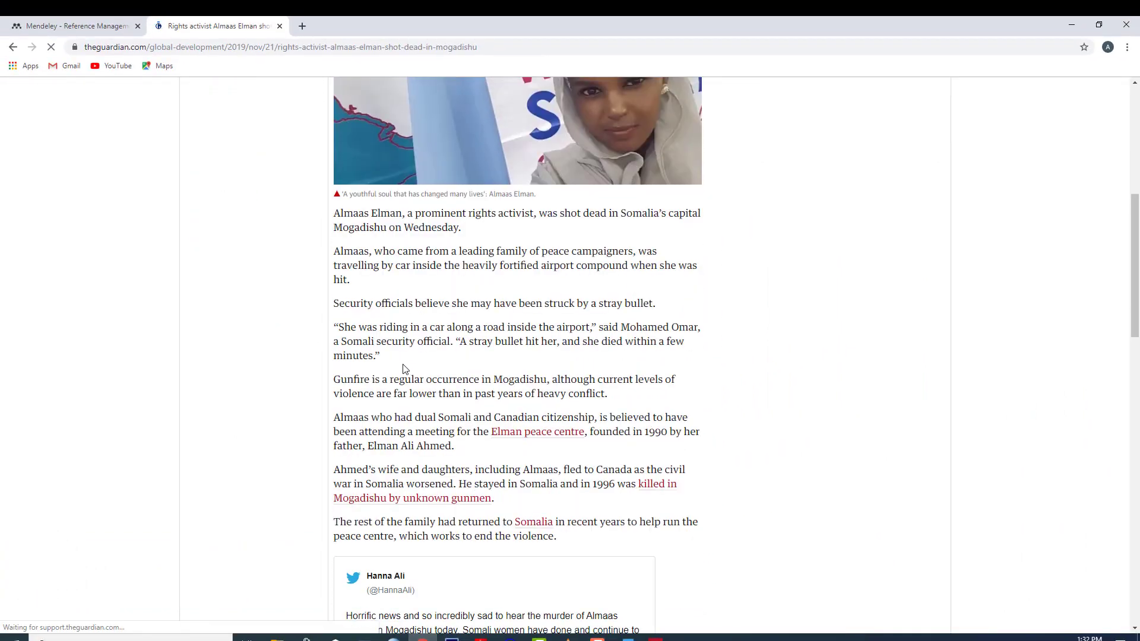
pyautogui.scroll(-3, 459, 376)
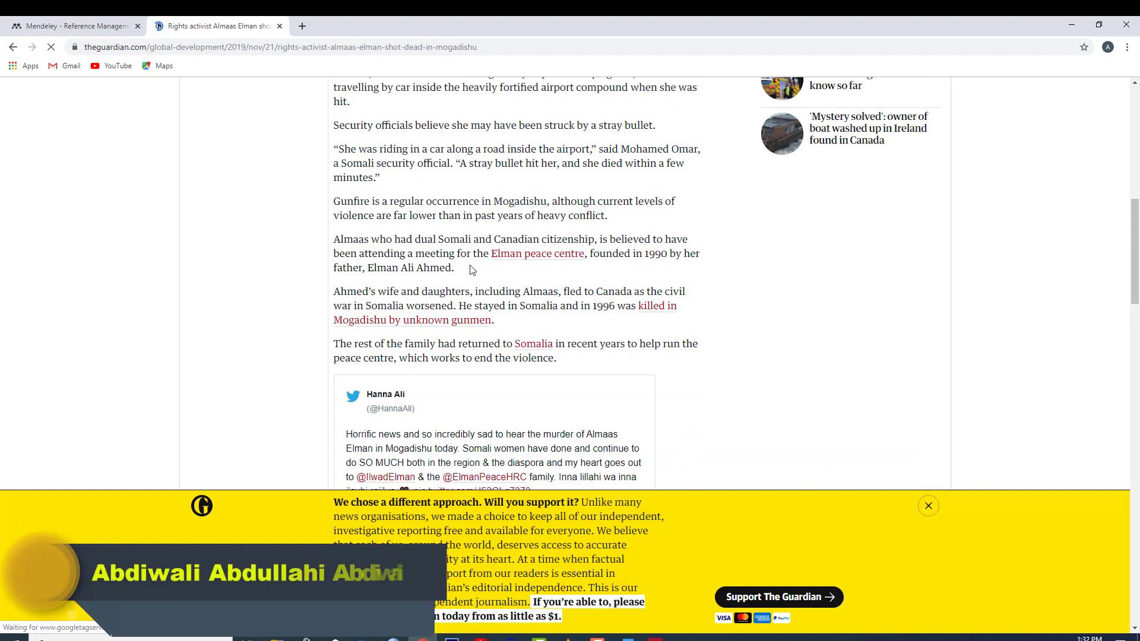
pyautogui.moveTo(472, 270); pyautogui.dragTo(340, 202)
pyautogui.click(392, 221)
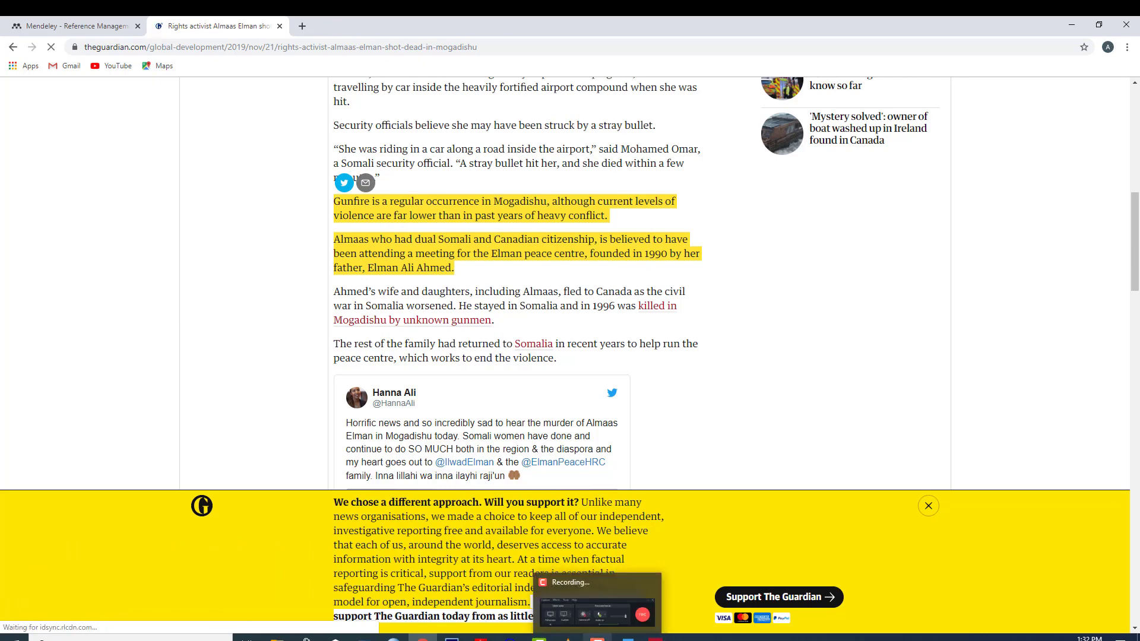
pyautogui.click(627, 637)
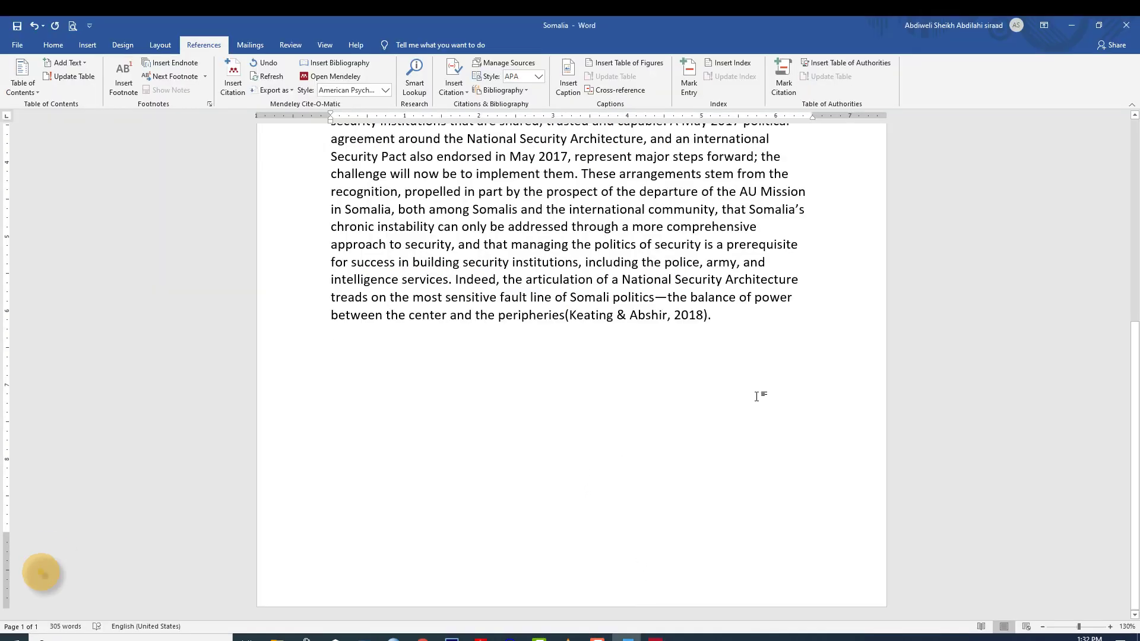
# Paste the two Guardian paragraphs as plain text and remove the extra blank lines.
pyautogui.hotkey('ctrl', 'v')
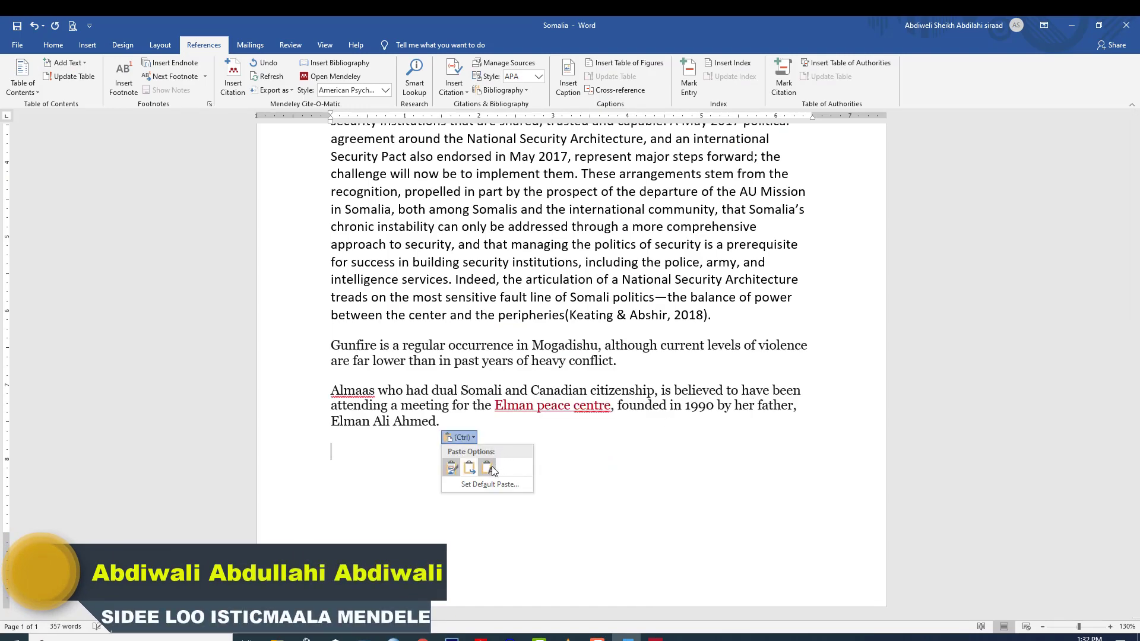
pyautogui.click(488, 468)
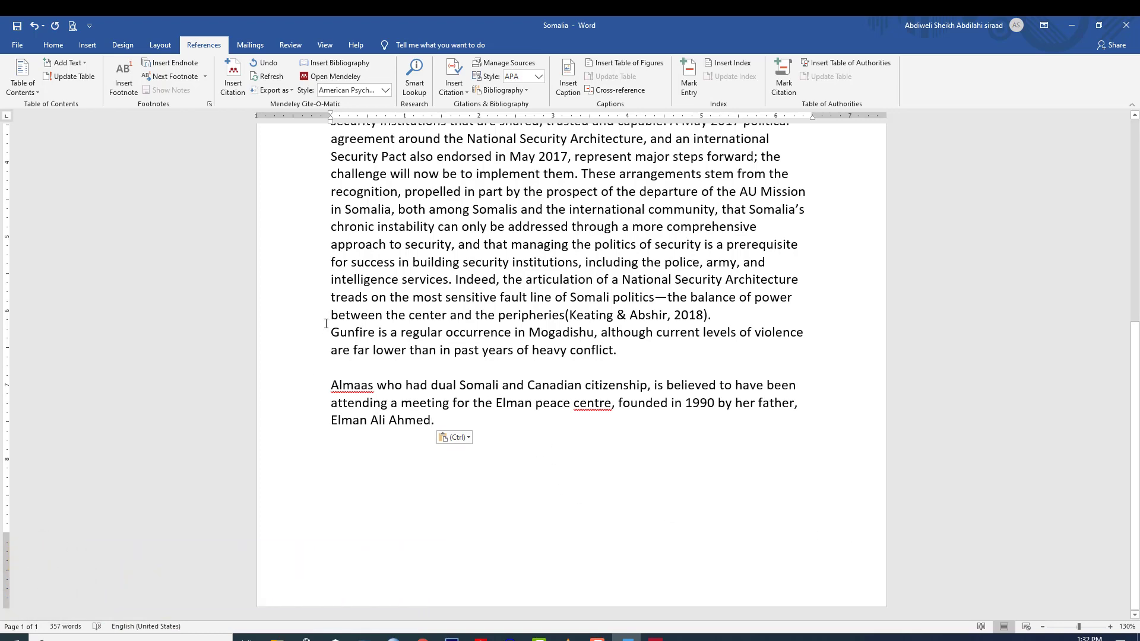
pyautogui.press('BackSpace')
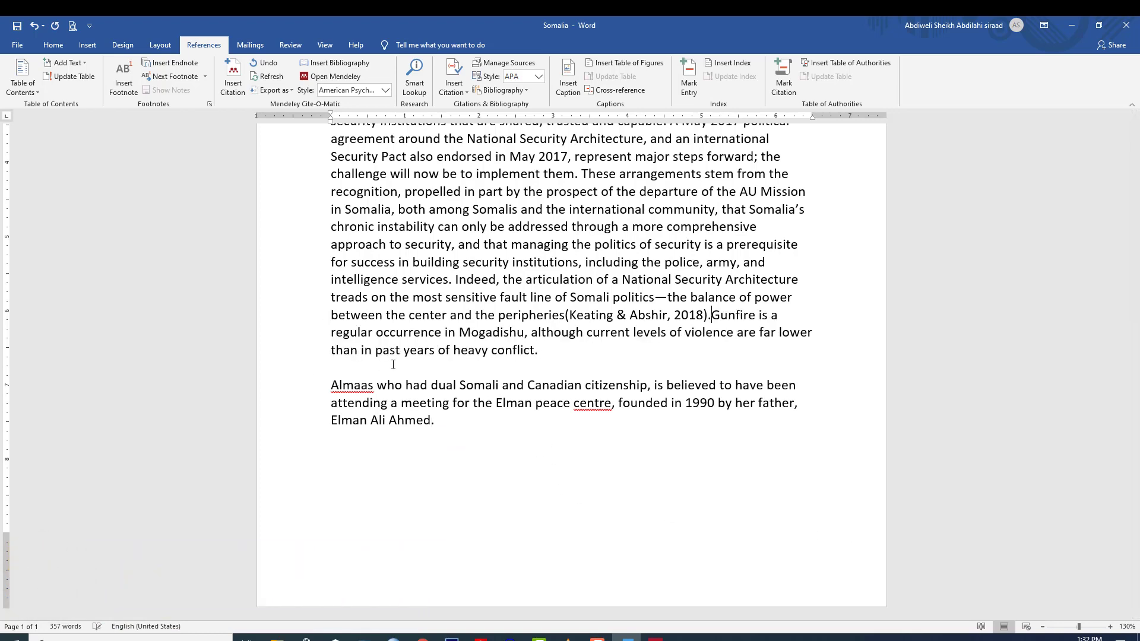
pyautogui.press('Return')
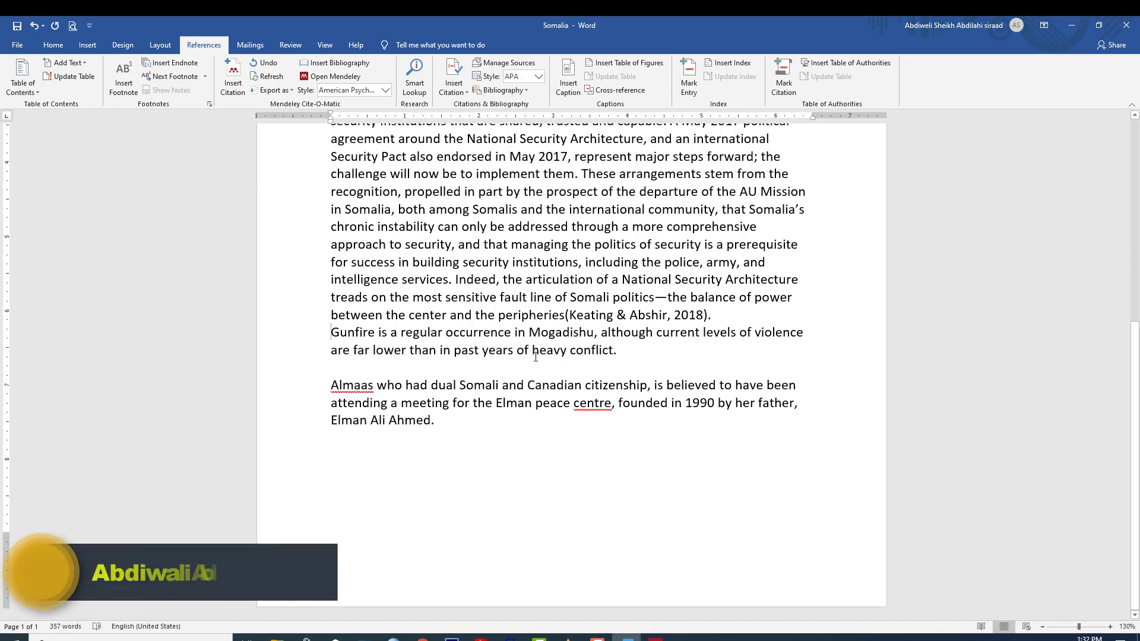
pyautogui.click(503, 369)
pyautogui.press('BackSpace')
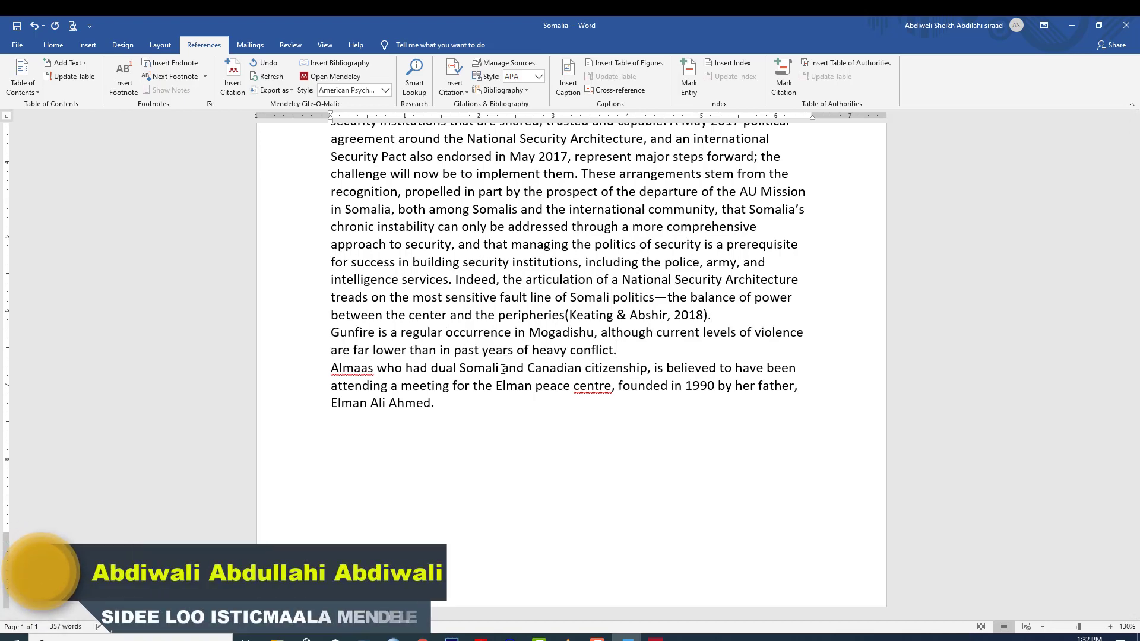
# Set the whole document's line spacing to 1.5.
pyautogui.hotkey('ctrl', 'a')
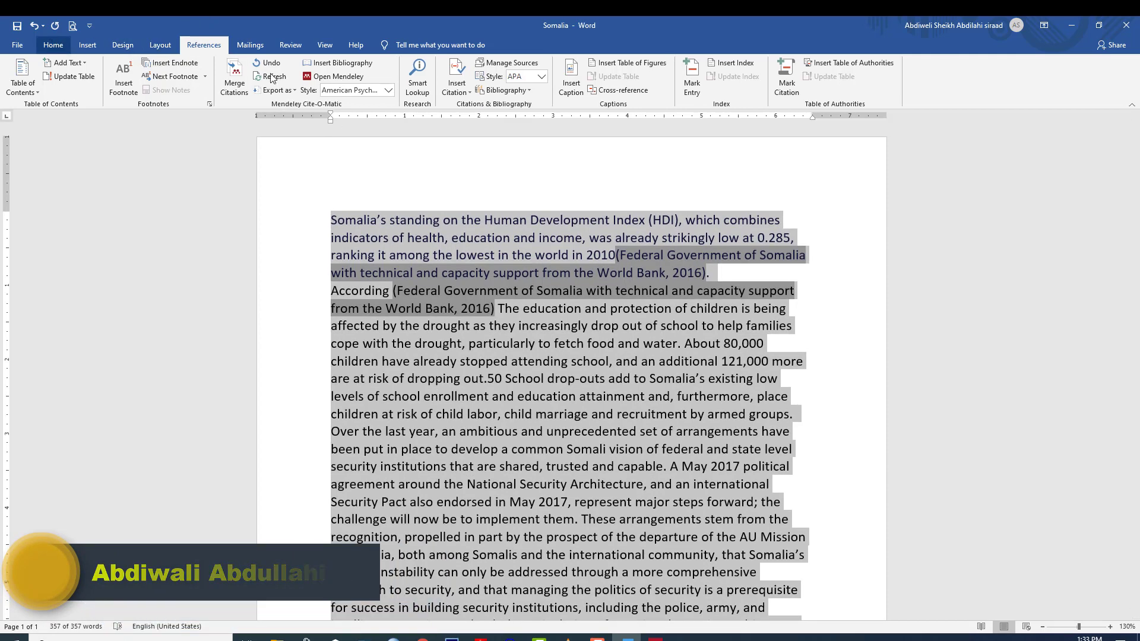
pyautogui.click(53, 45)
pyautogui.click(336, 88)
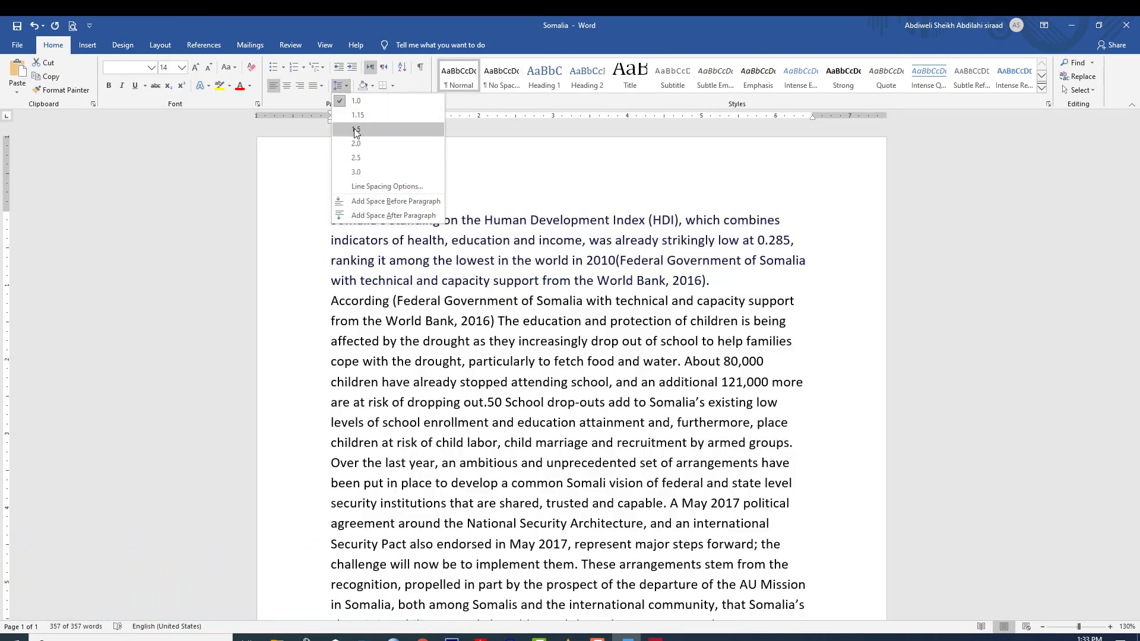
pyautogui.click(345, 143)
pyautogui.click(565, 527)
pyautogui.scroll(-15, 565, 527)
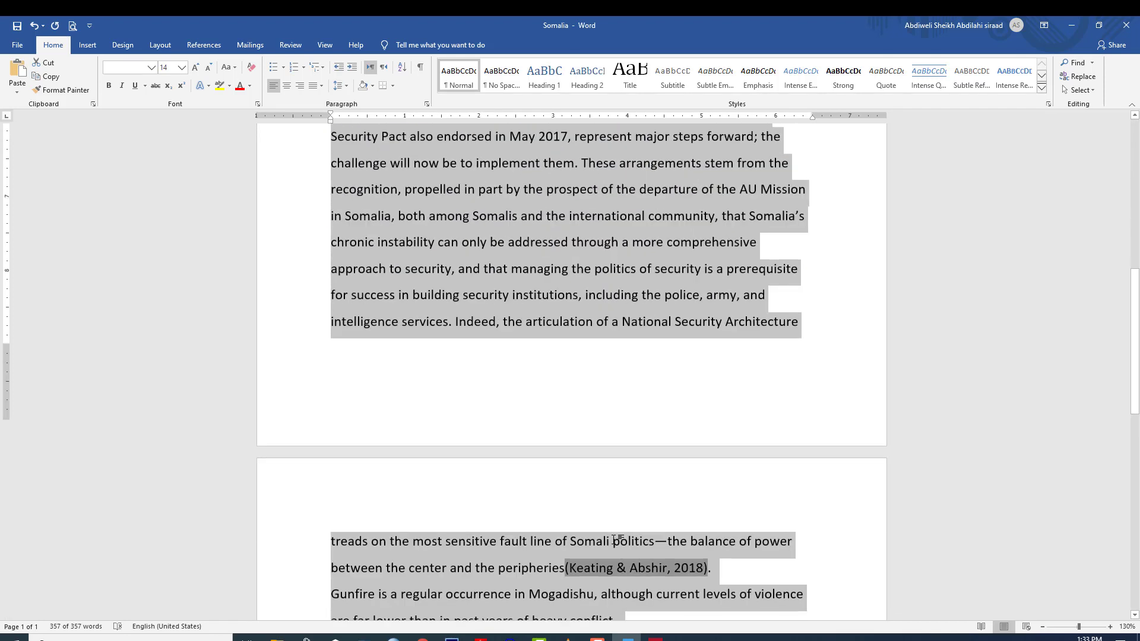
pyautogui.click(432, 424)
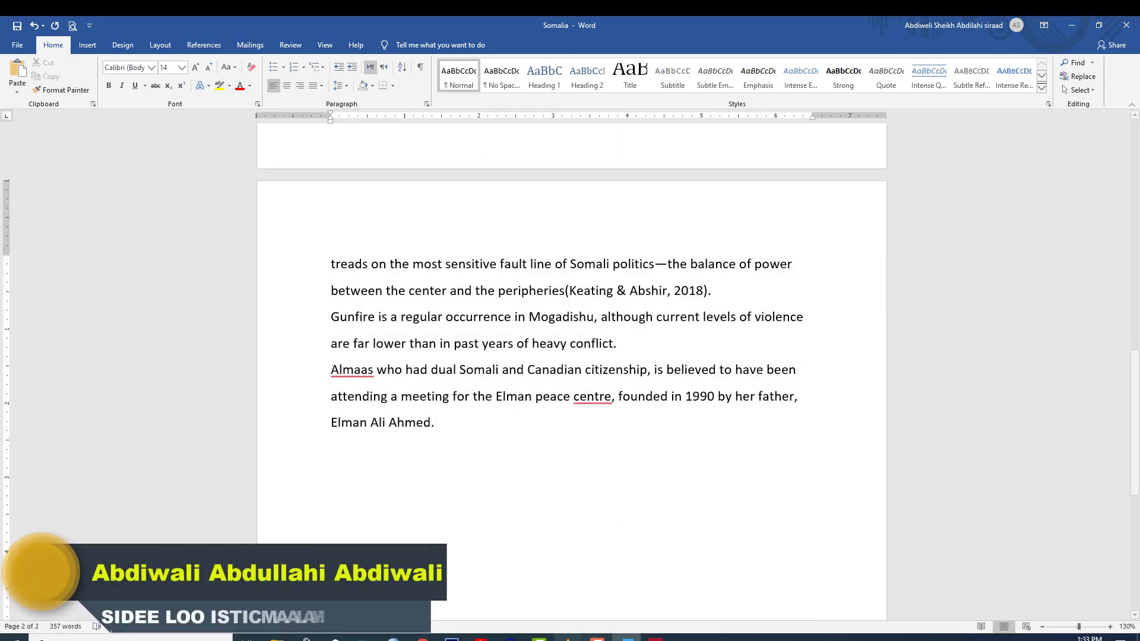
# Clear the paragraph highlight in the Guardian article and close its support banner.
pyautogui.click(422, 640)
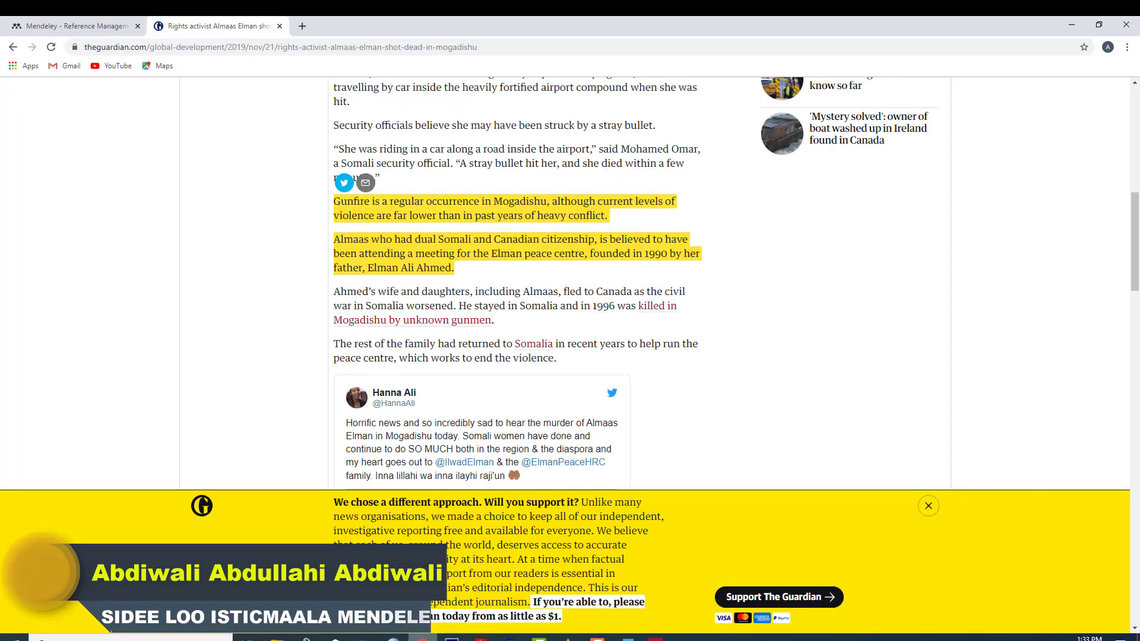
pyautogui.click(861, 272)
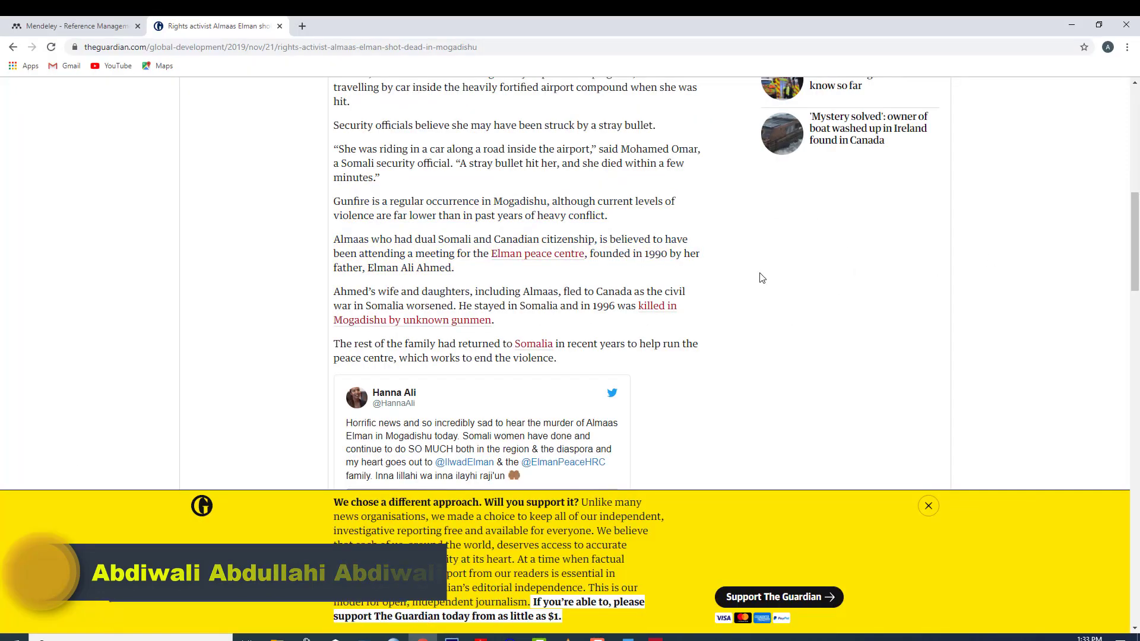
pyautogui.scroll(10, 705, 392)
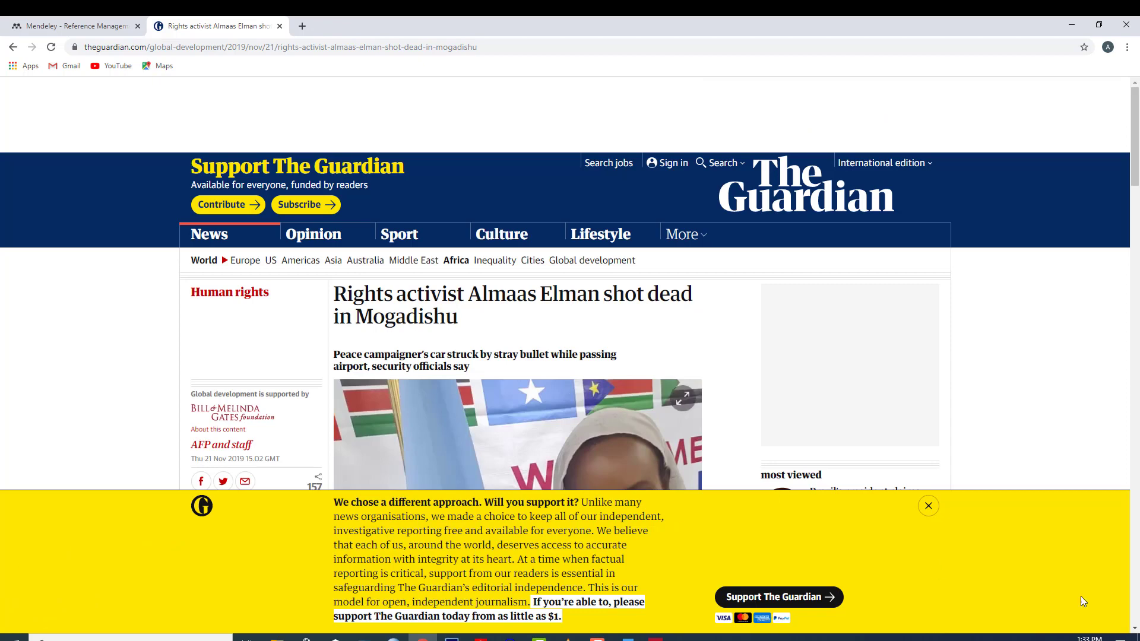
pyautogui.click(930, 510)
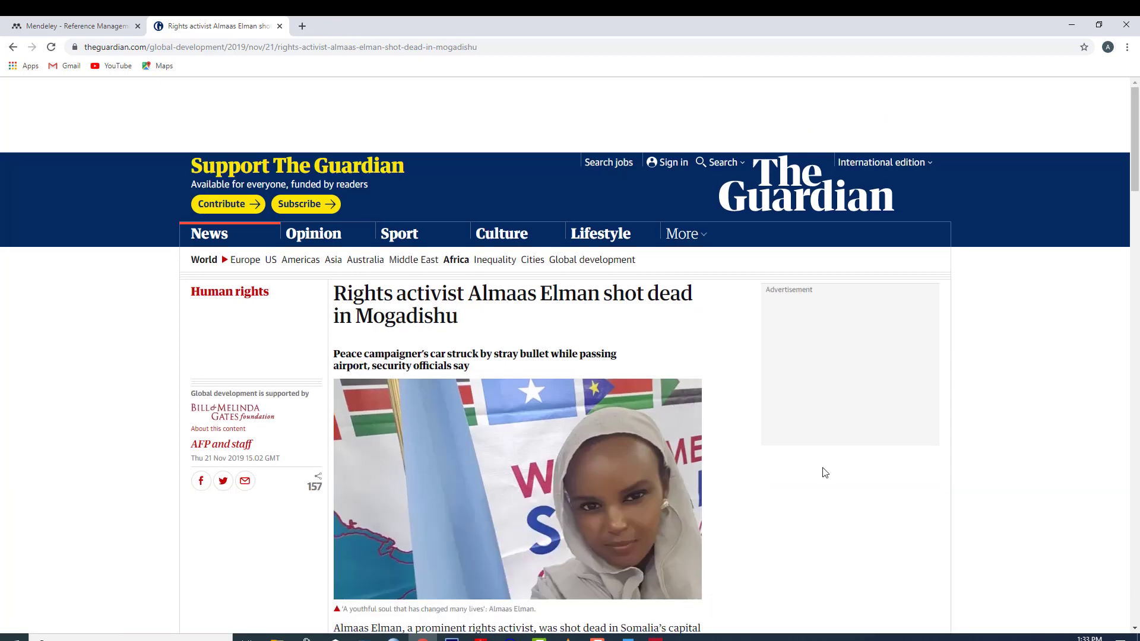
pyautogui.scroll(-5, 721, 587)
# Choose Tools > Install Web Importer in Mendeley Desktop.
pyautogui.click(656, 639)
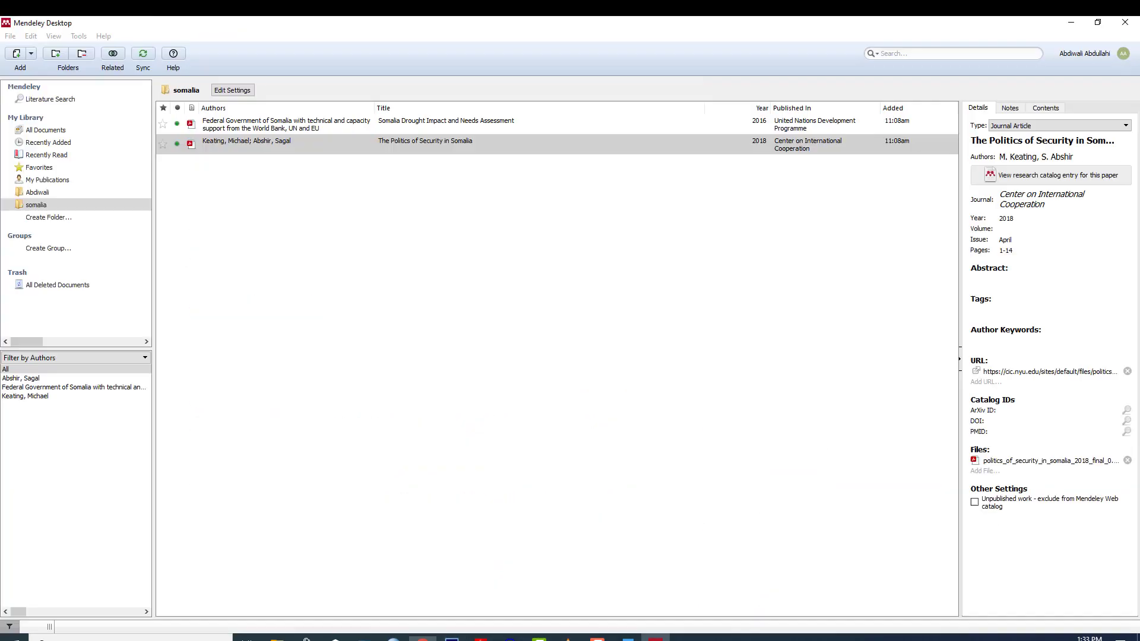
pyautogui.click(330, 315)
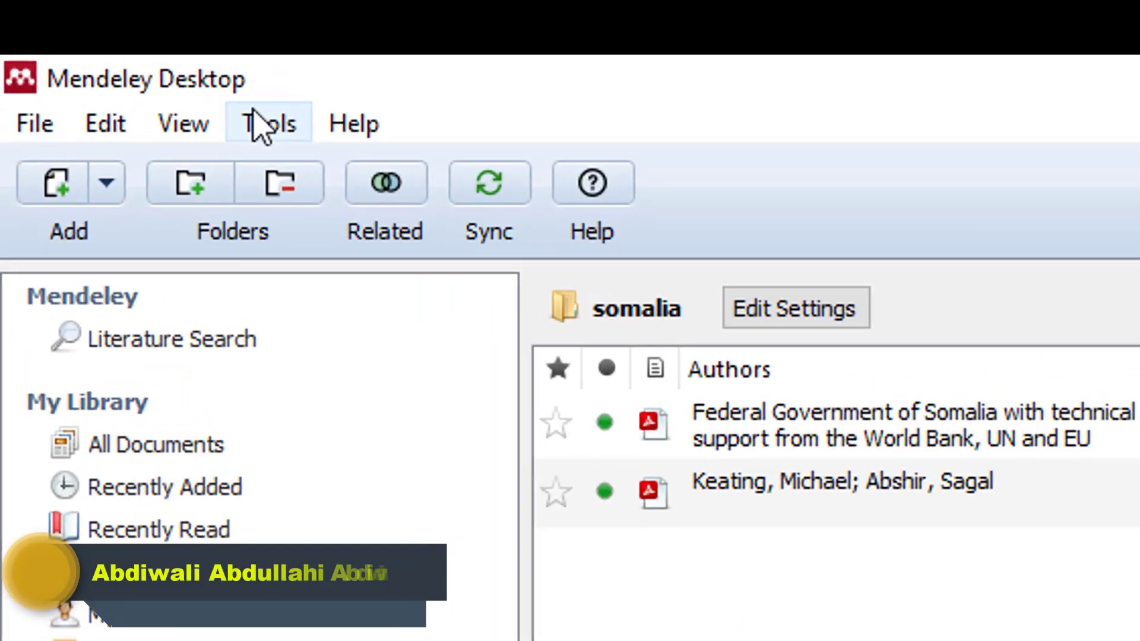
pyautogui.click(119, 52)
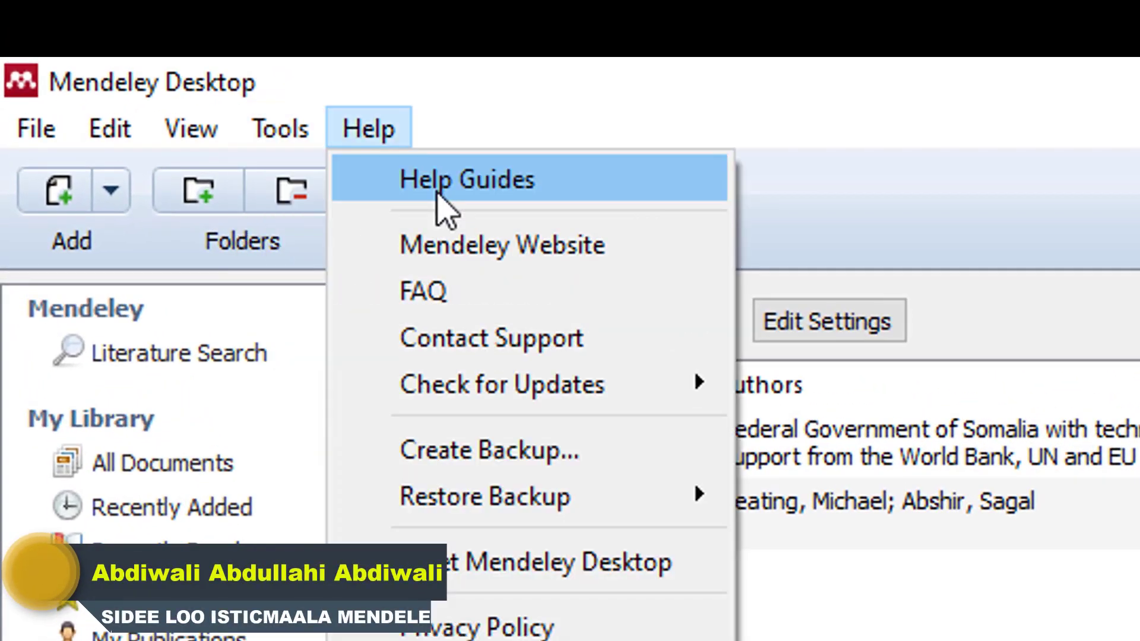
pyautogui.click(885, 118)
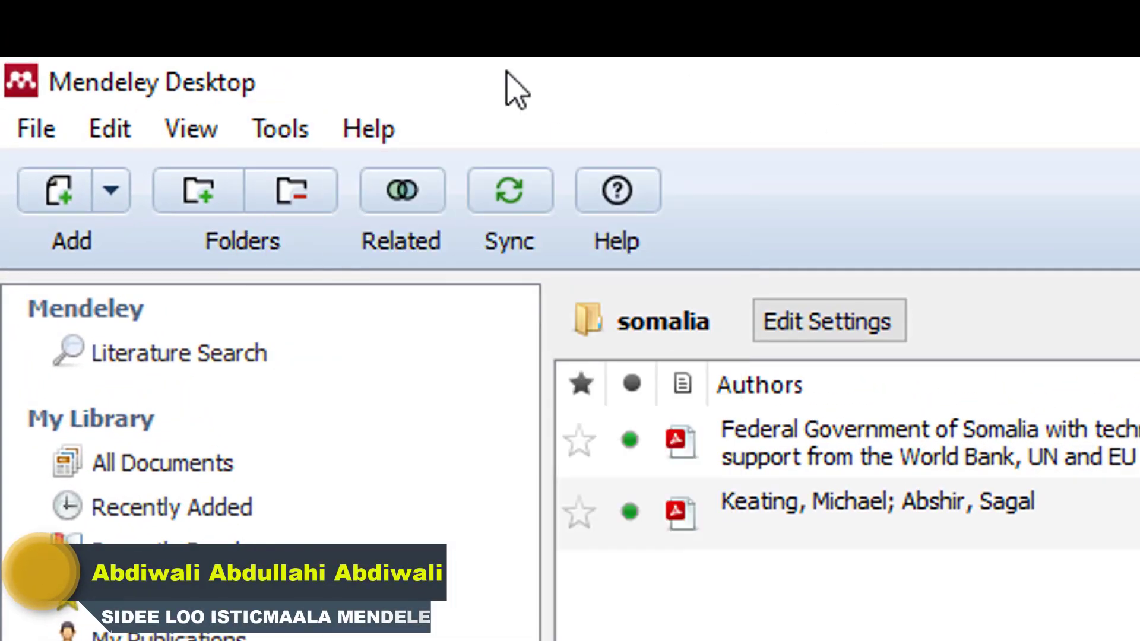
pyautogui.click(292, 132)
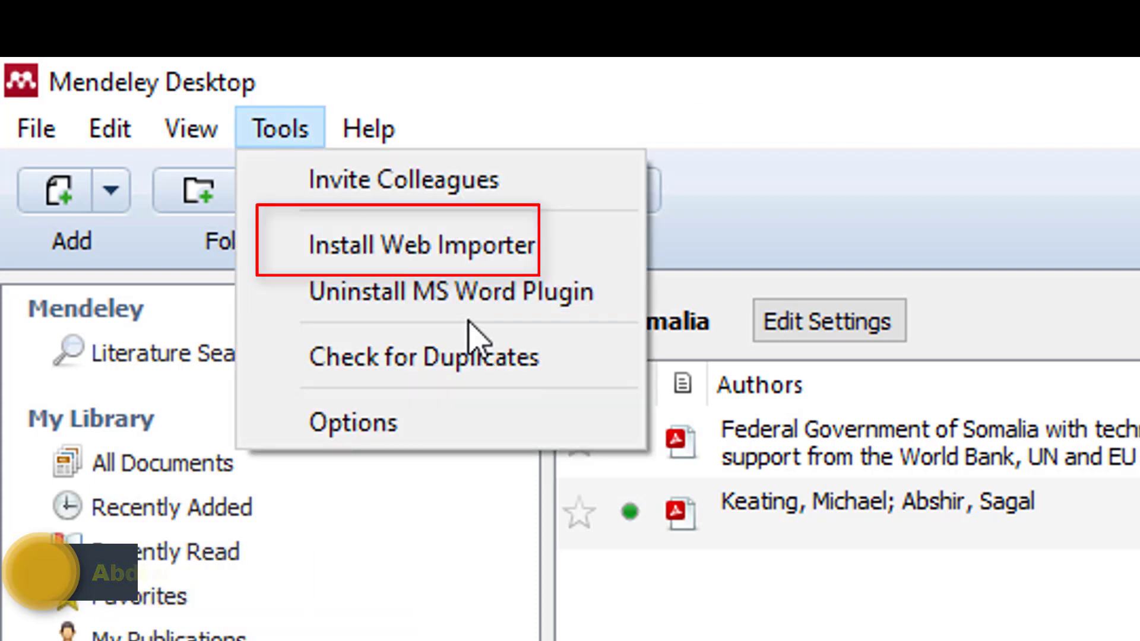
pyautogui.click(399, 245)
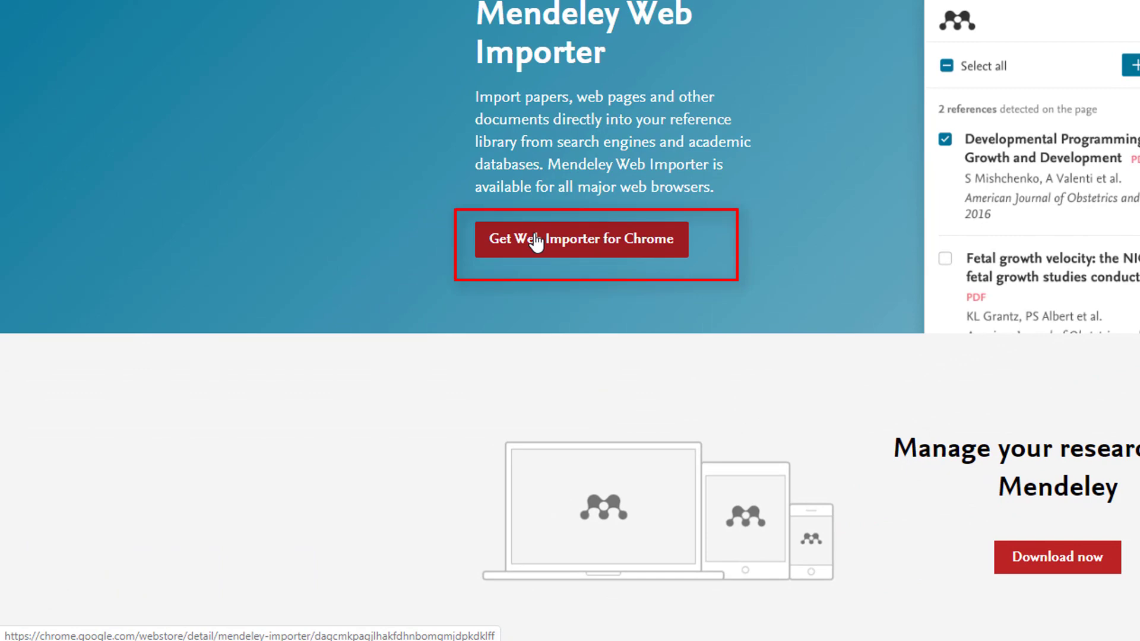
# Open the Web Importer's Chrome Web Store page and start adding it under the chosen account.
pyautogui.click(536, 242)
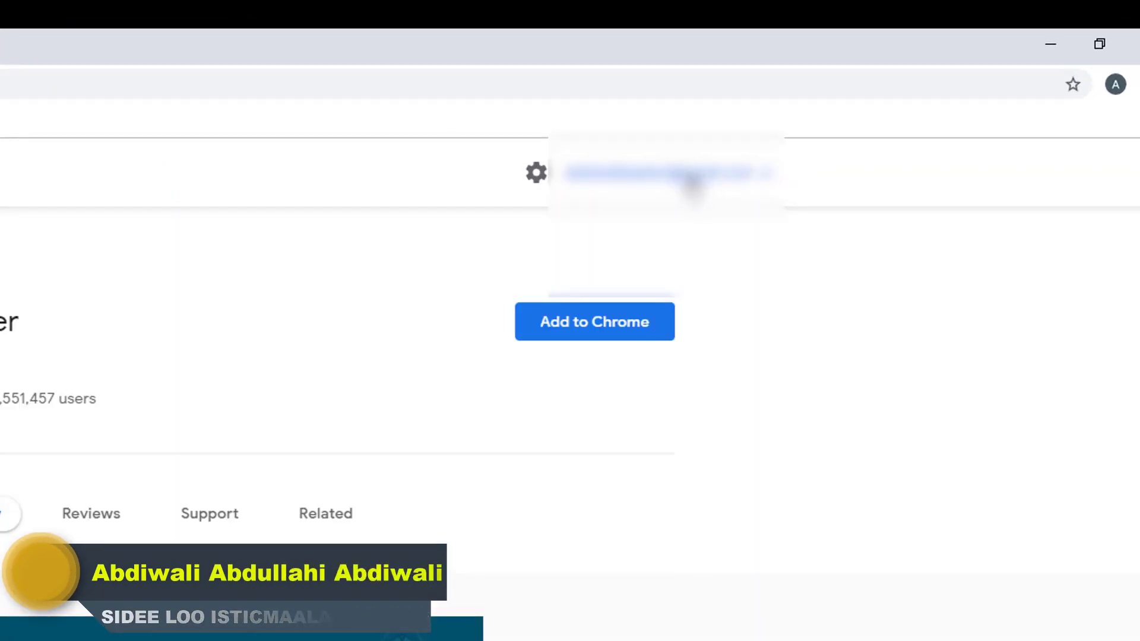
pyautogui.click(763, 175)
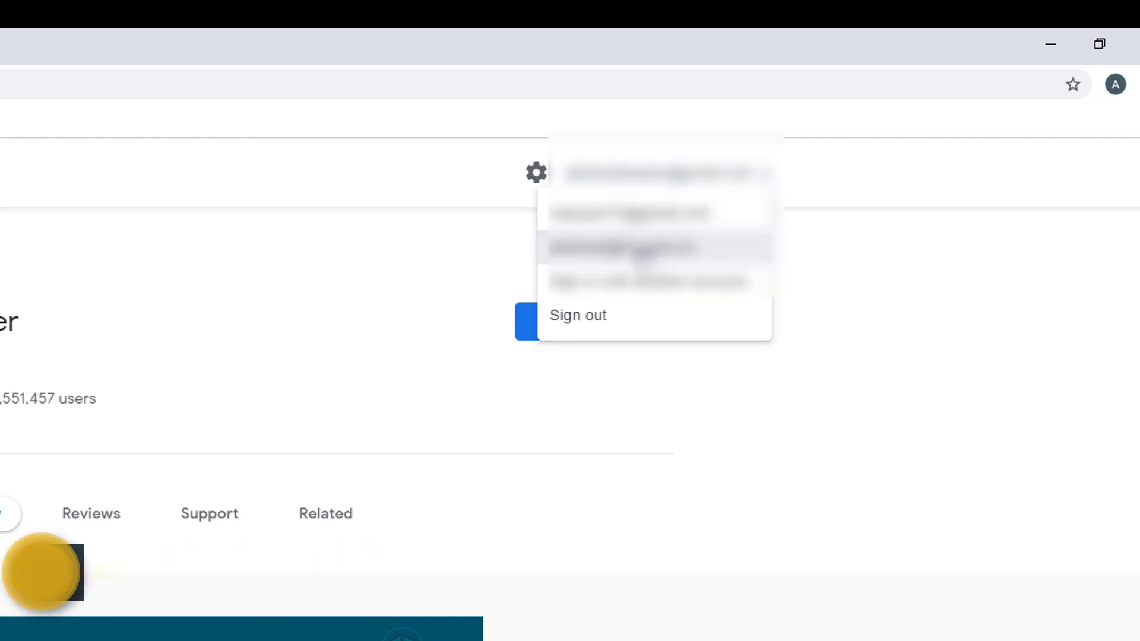
pyautogui.click(643, 220)
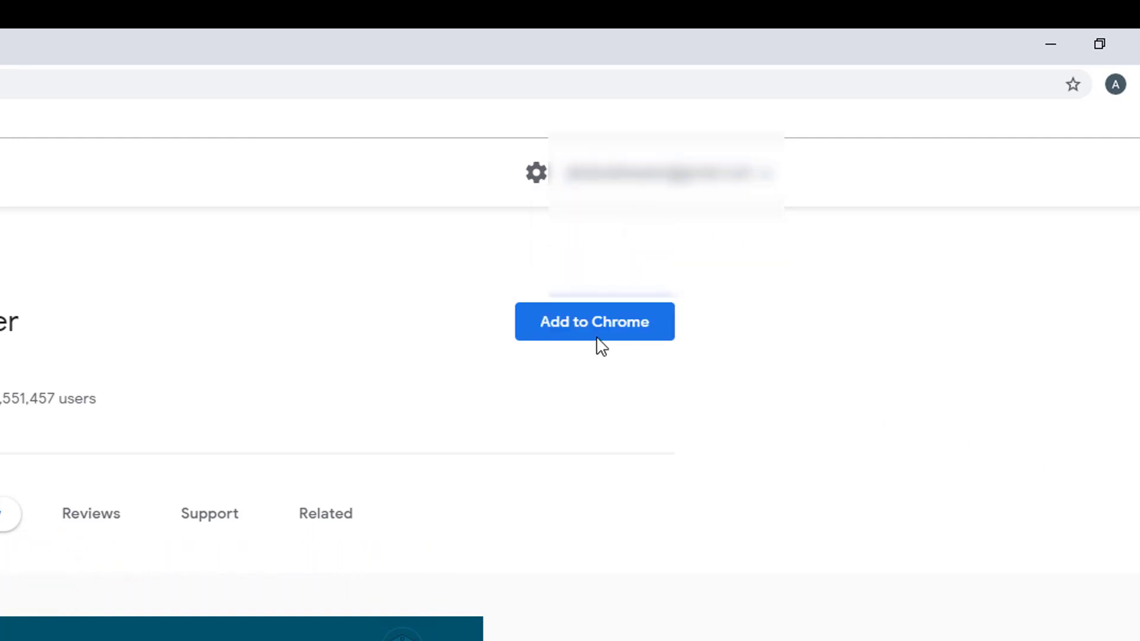
pyautogui.click(560, 337)
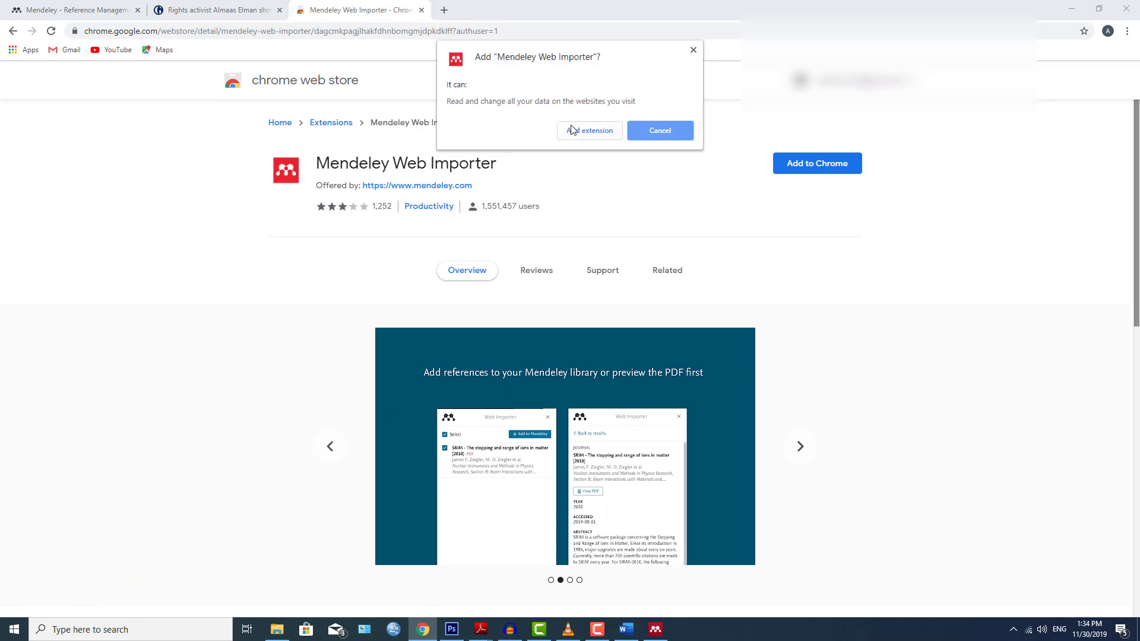
# Confirm Add extension so Mendeley Web Importer is installed in Chrome.
pyautogui.click(571, 130)
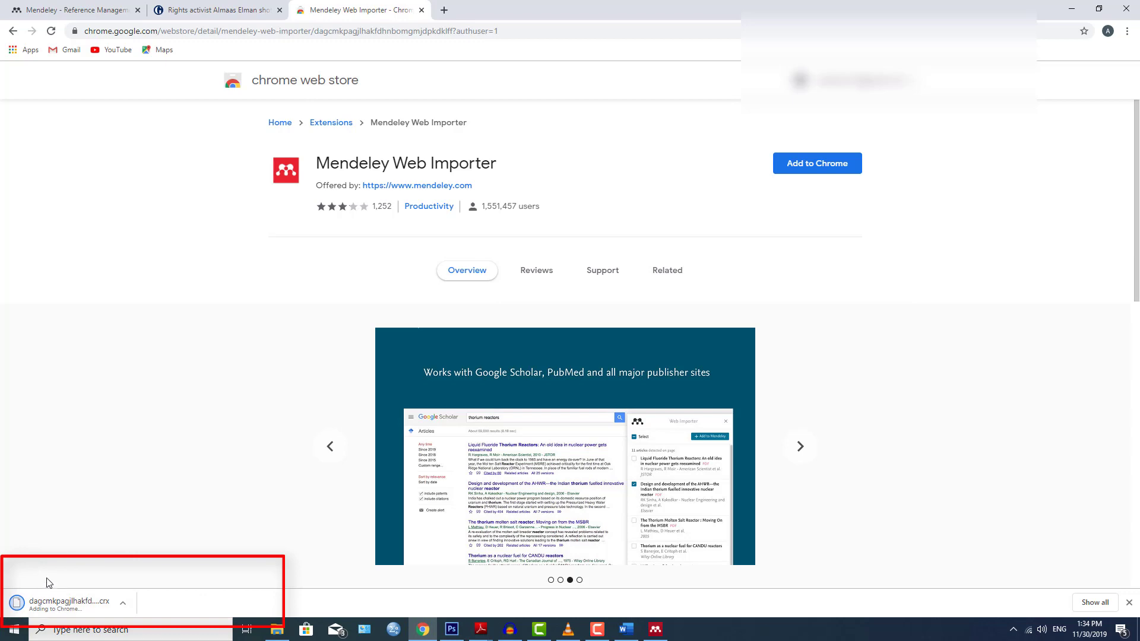
pyautogui.scroll(-3, 942, 322)
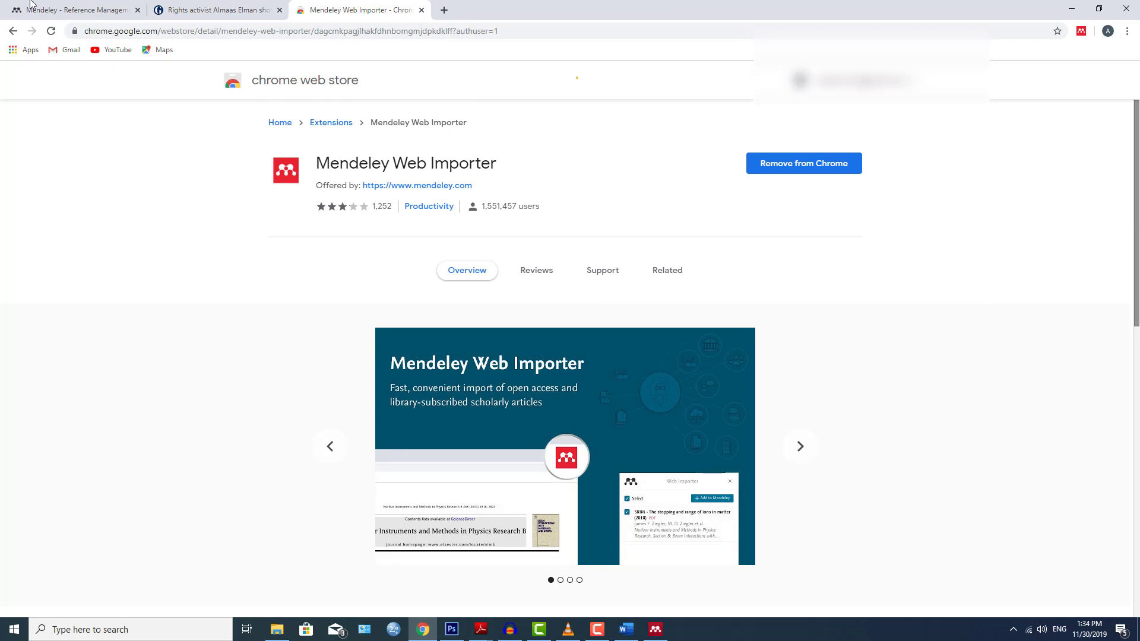
# Import the Guardian Mogadishu shooting web page into Mendeley, then minimize Chrome.
pyautogui.click(215, 13)
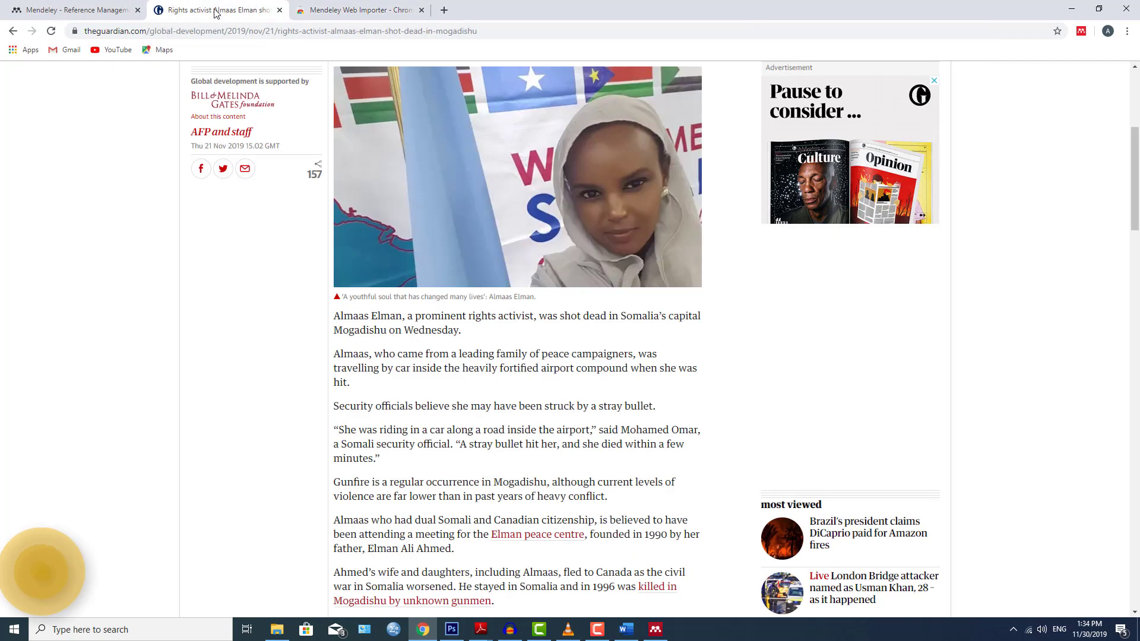
pyautogui.click(1081, 33)
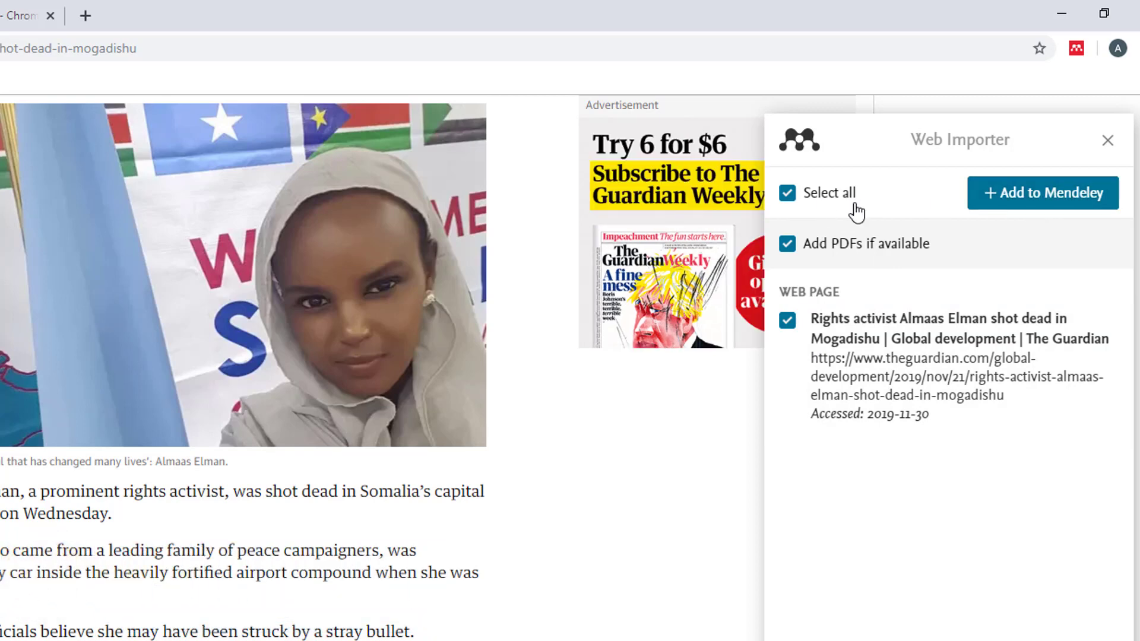
pyautogui.click(828, 194)
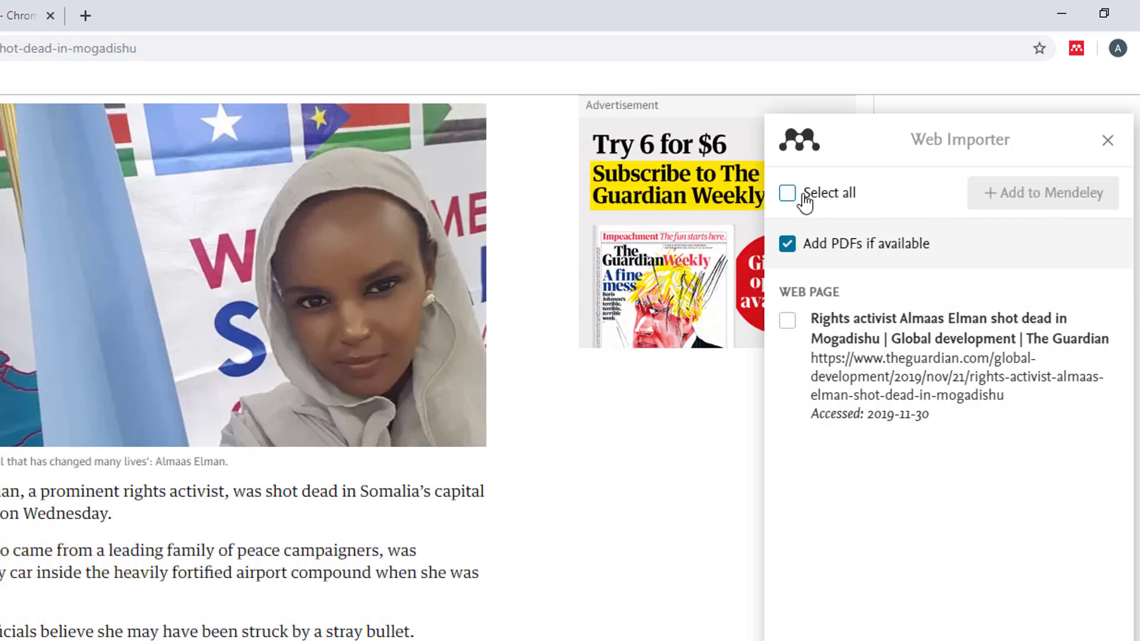
pyautogui.click(806, 196)
pyautogui.click(1014, 195)
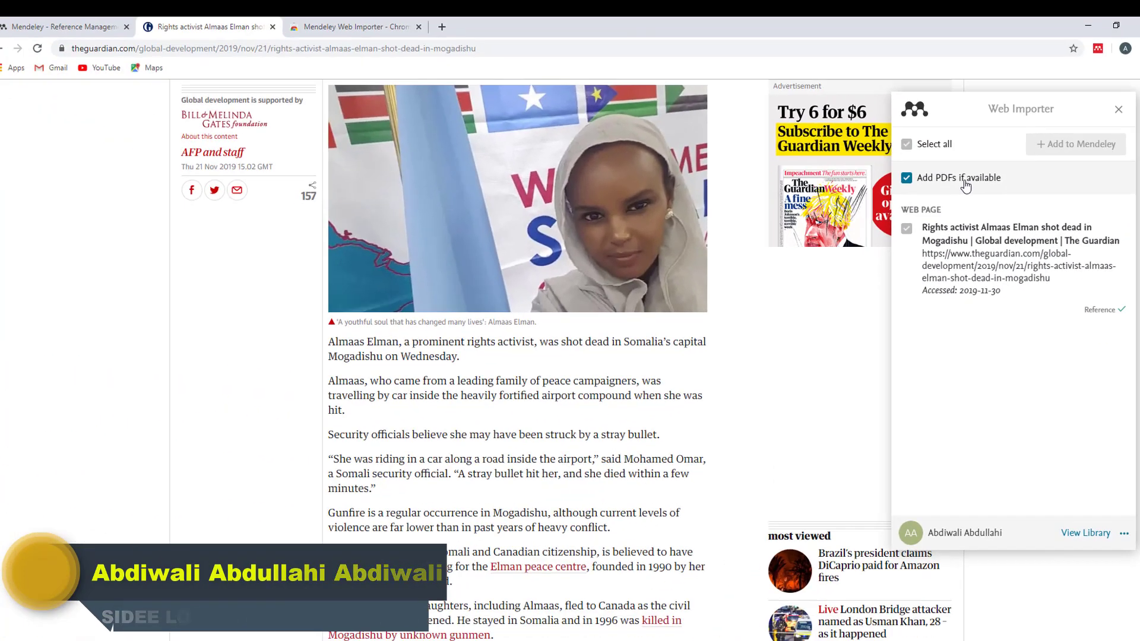
pyautogui.click(1088, 27)
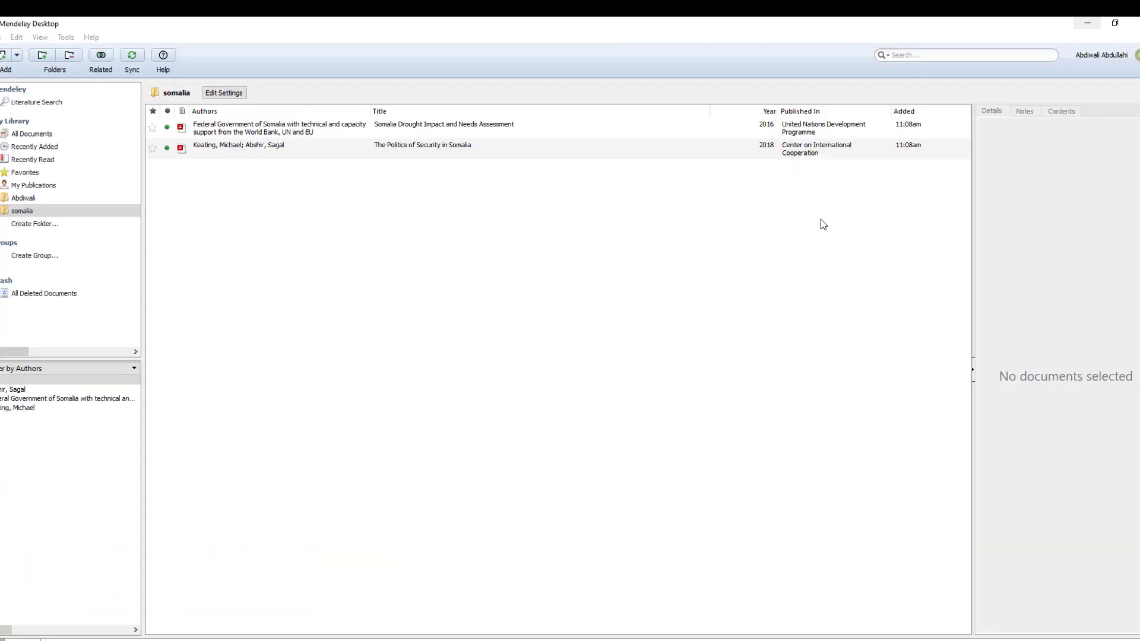
# Sync All Documents and select the new Guardian web page entry.
pyautogui.click(25, 135)
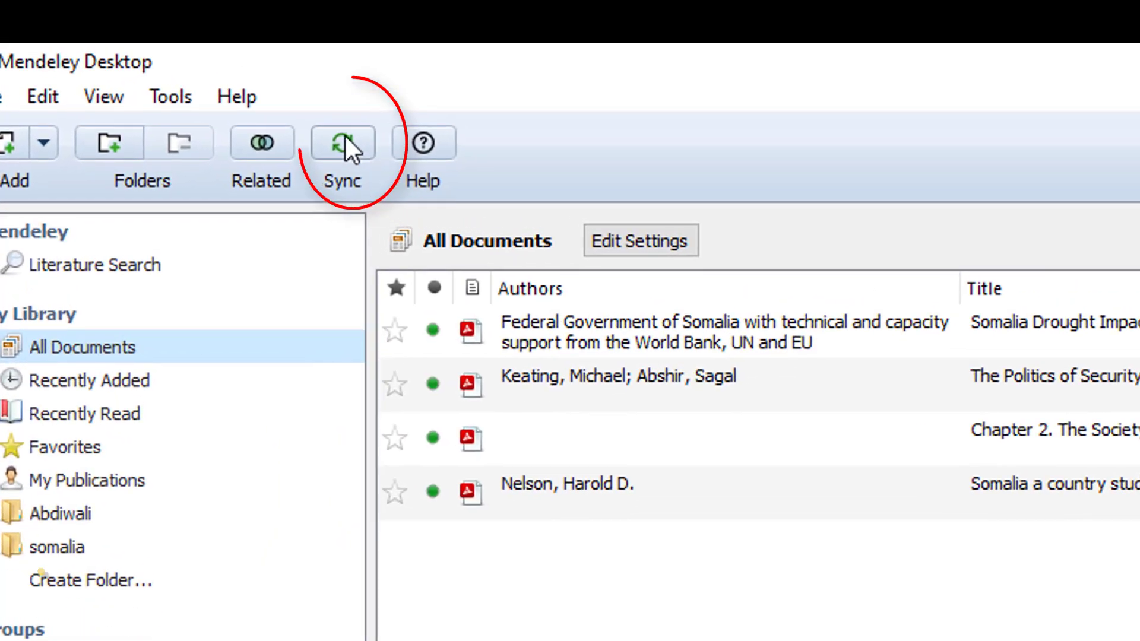
pyautogui.click(346, 137)
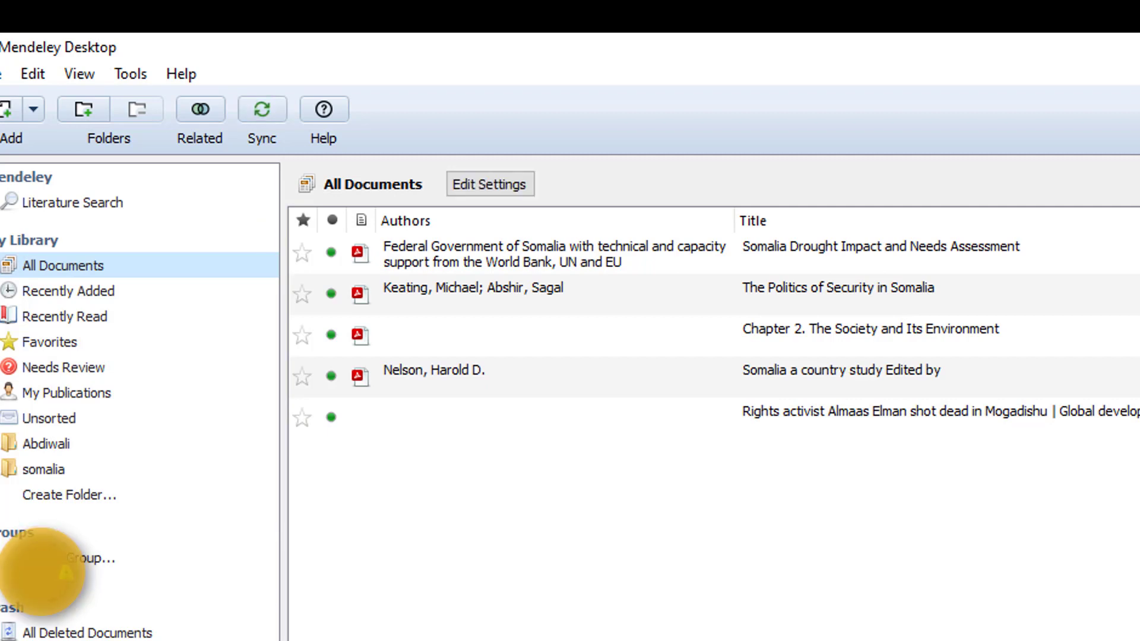
pyautogui.click(982, 422)
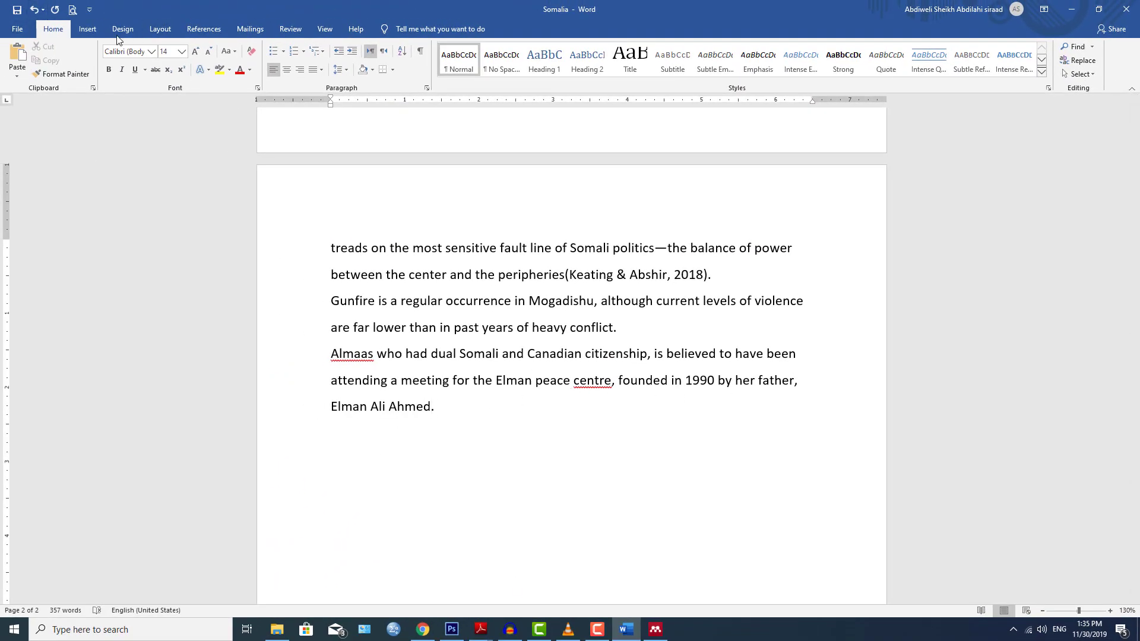
# Cite the Guardian article after the Almaas peace-centre paragraph, then begin a new third page.
pyautogui.click(205, 31)
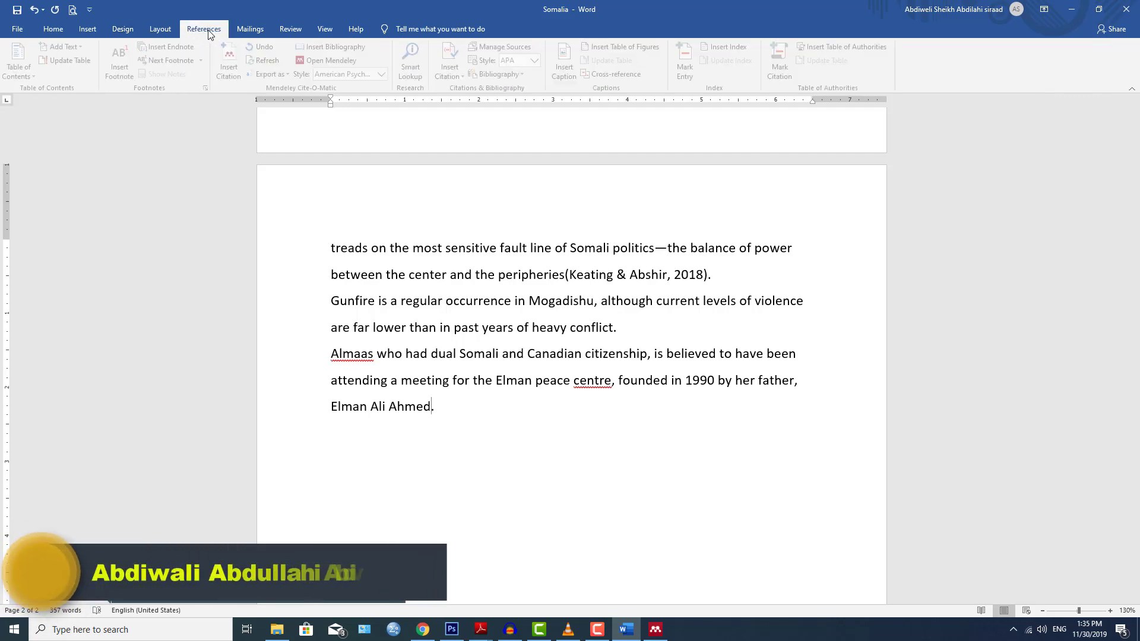
pyautogui.click(233, 64)
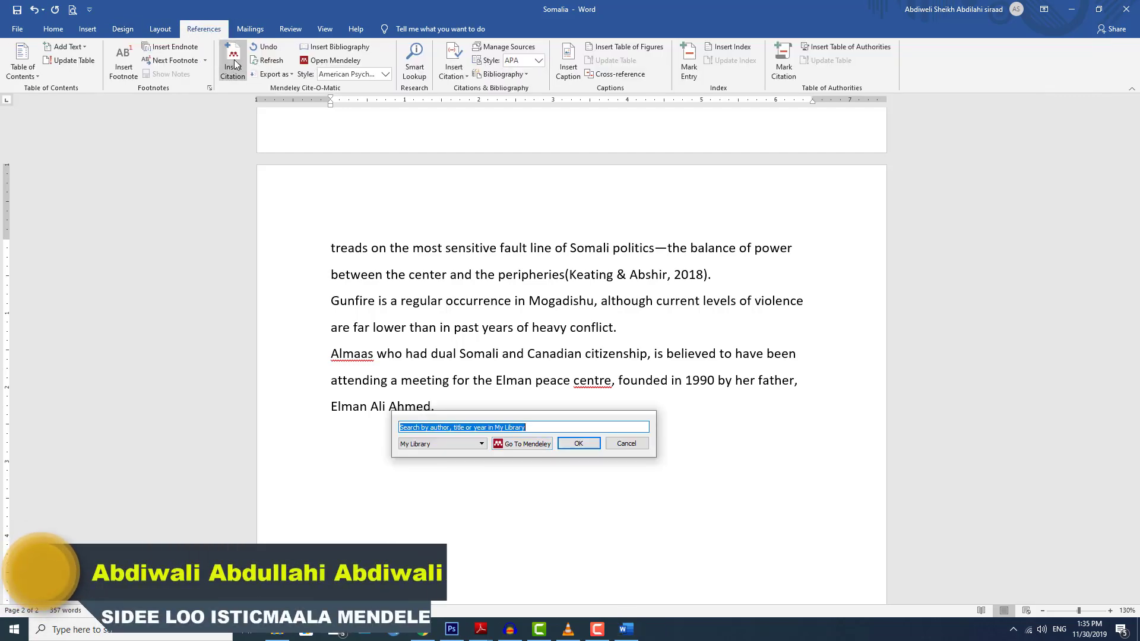
pyautogui.click(523, 444)
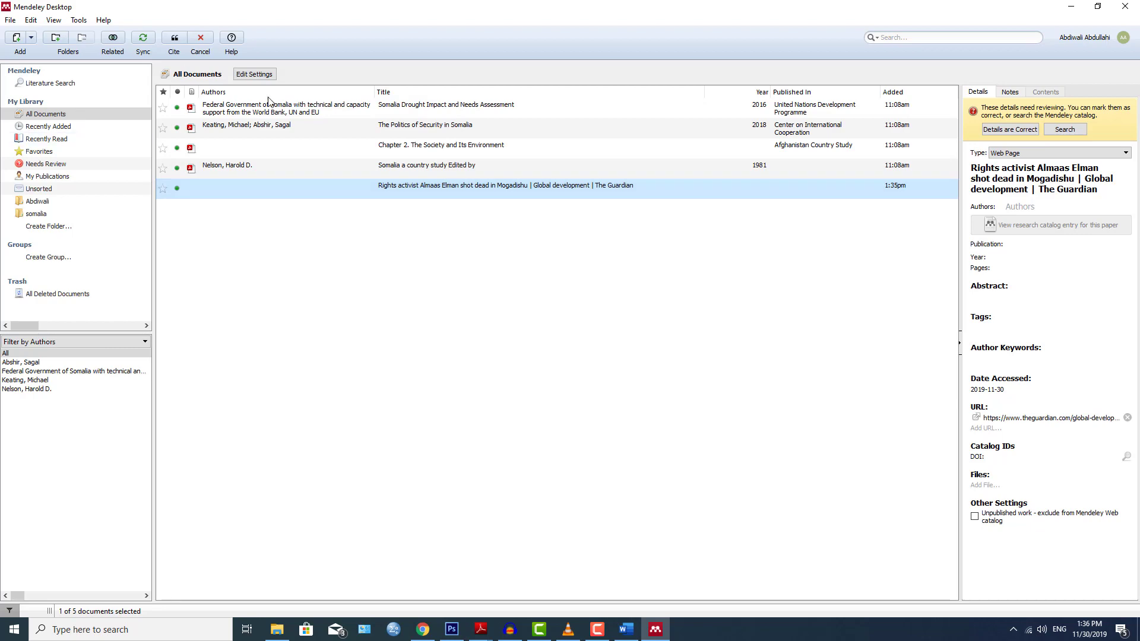
pyautogui.click(176, 39)
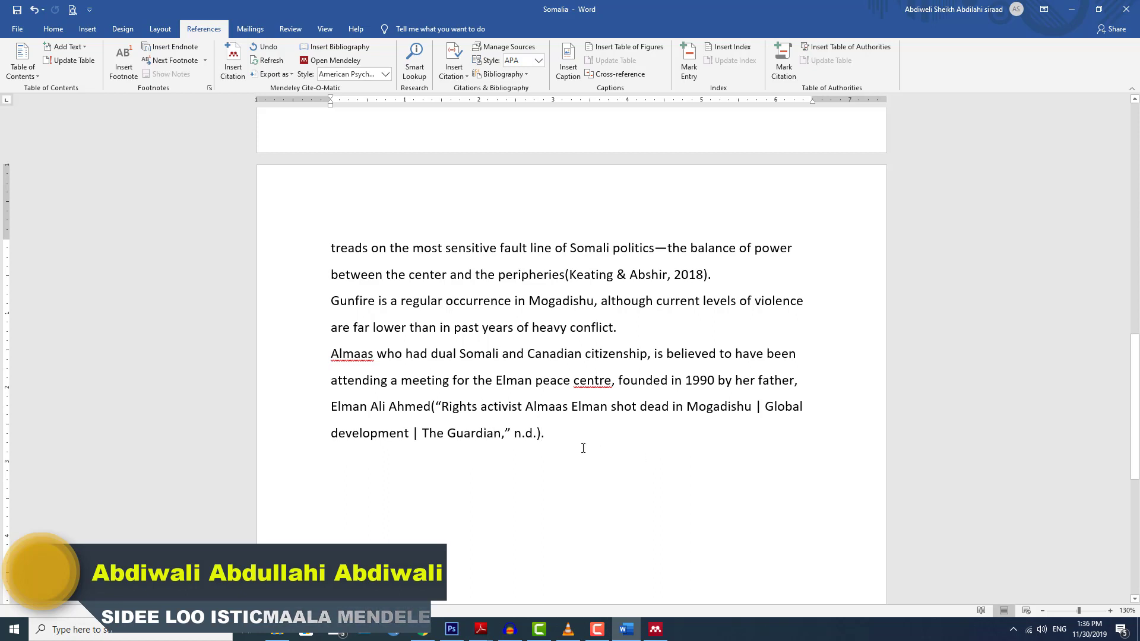
pyautogui.press('Return')
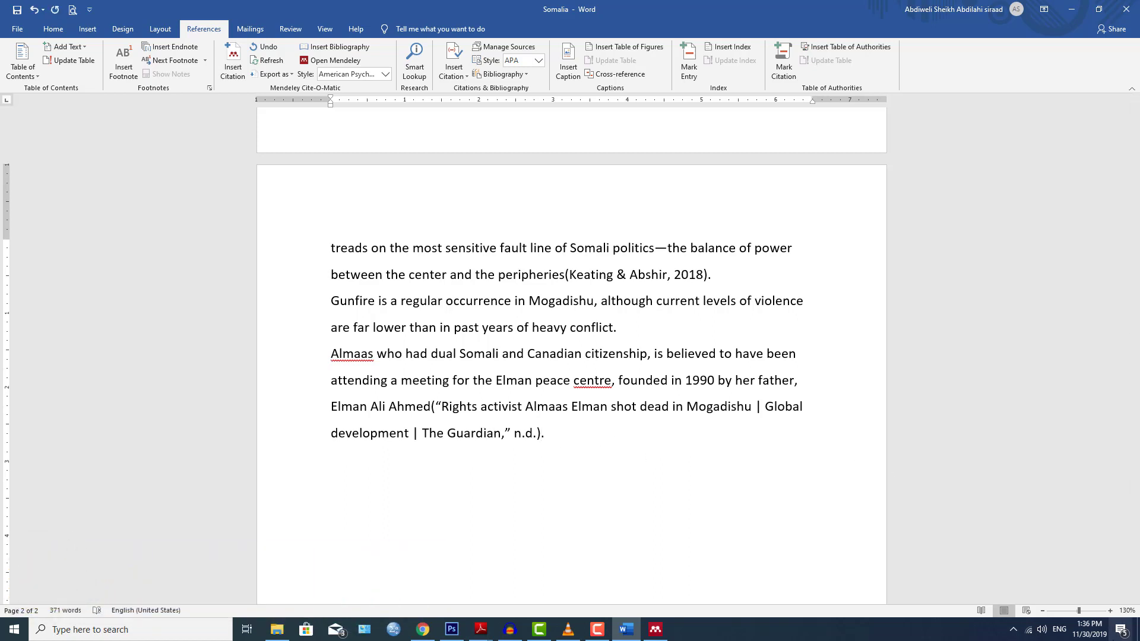
pyautogui.hotkey('ctrl', 'Return')
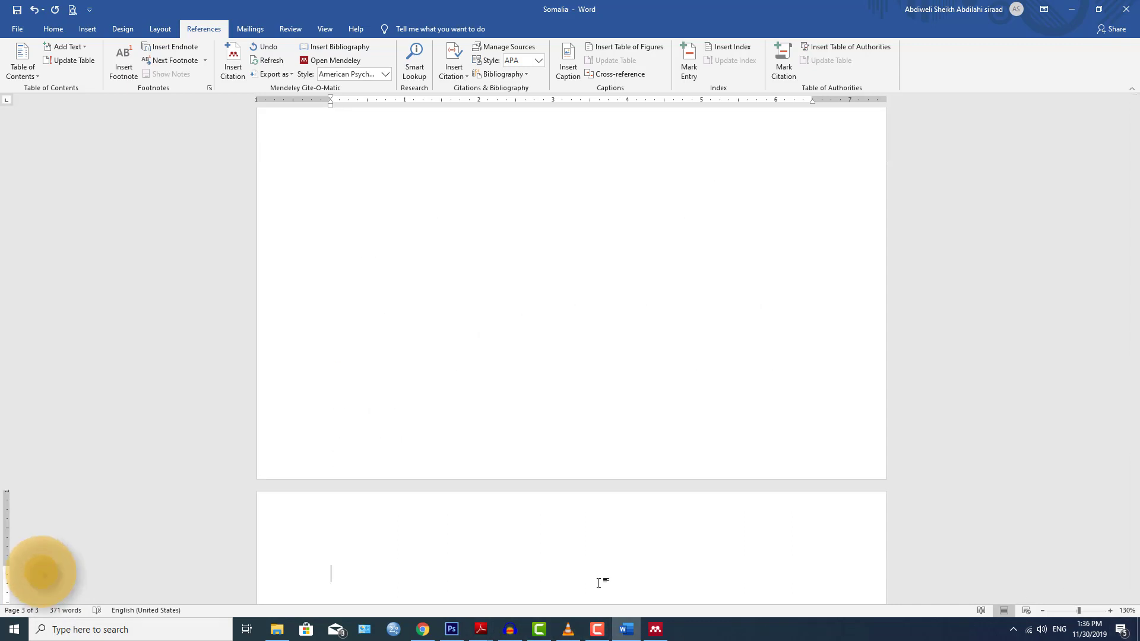
# Add a bold 'References' heading at the top of page 3 with an empty line below.
pyautogui.scroll(-5, 631, 458)
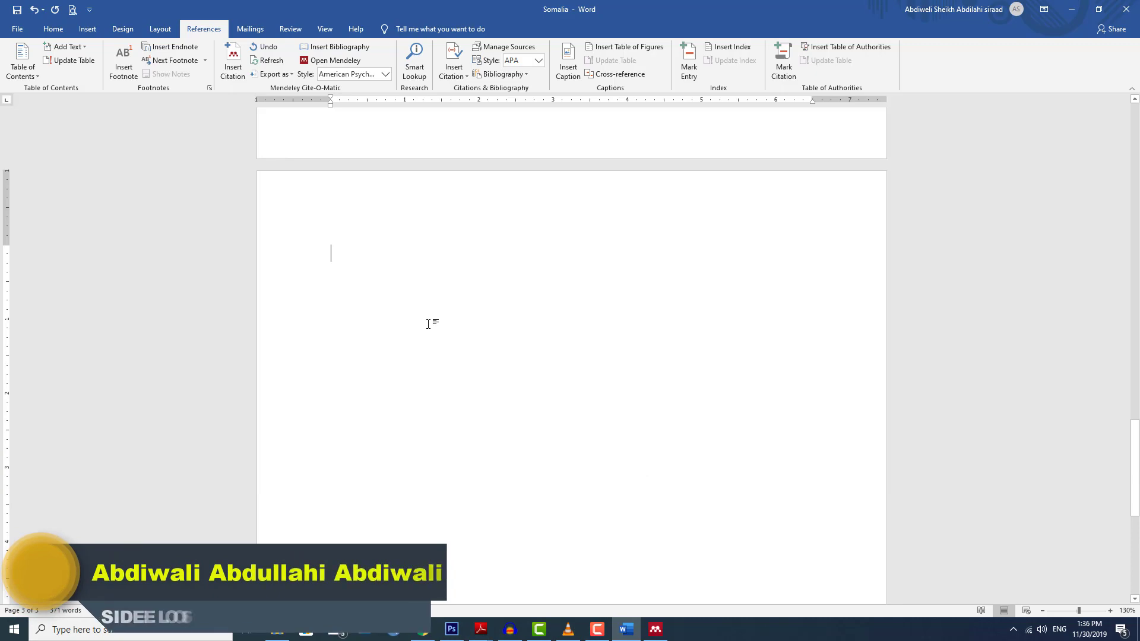
pyautogui.scroll(-1, 430, 321)
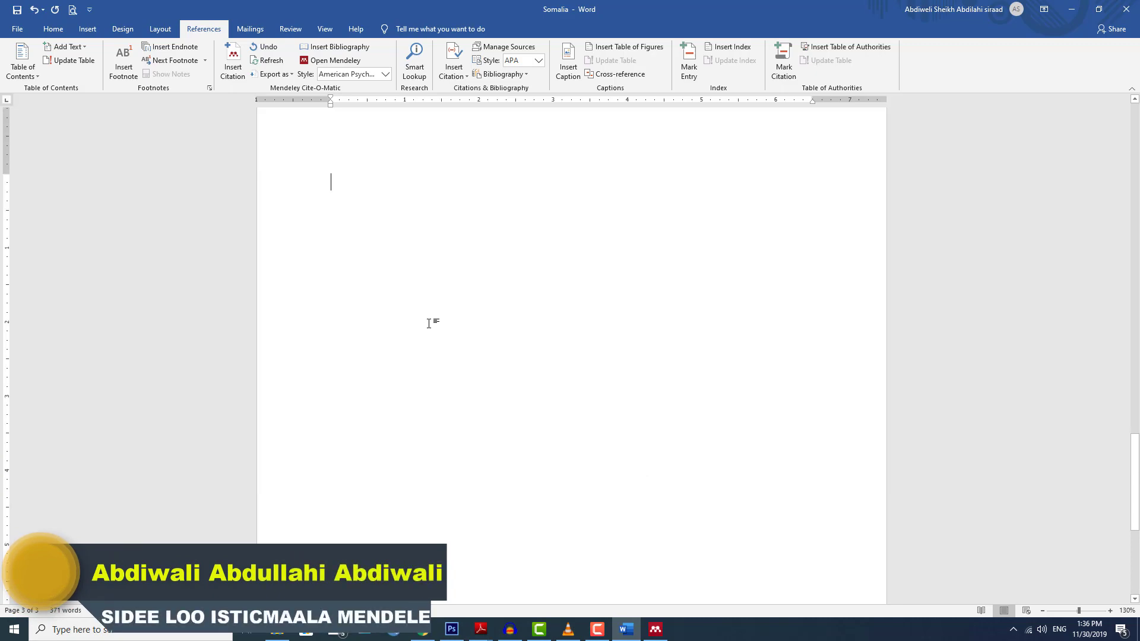
pyautogui.write('Referenc')
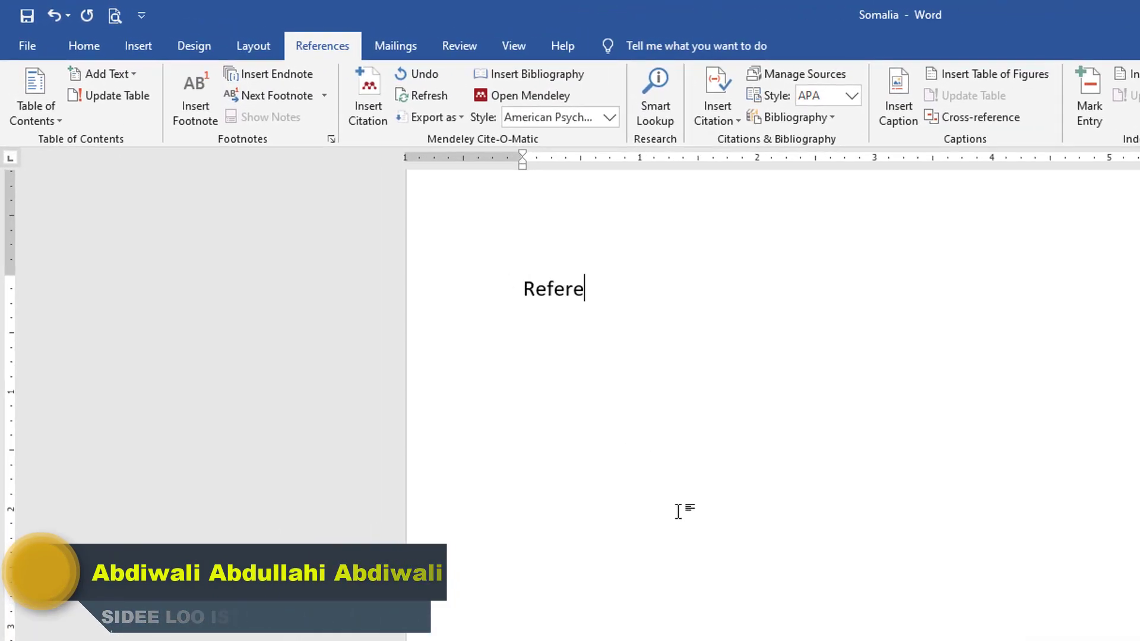
pyautogui.write('es')
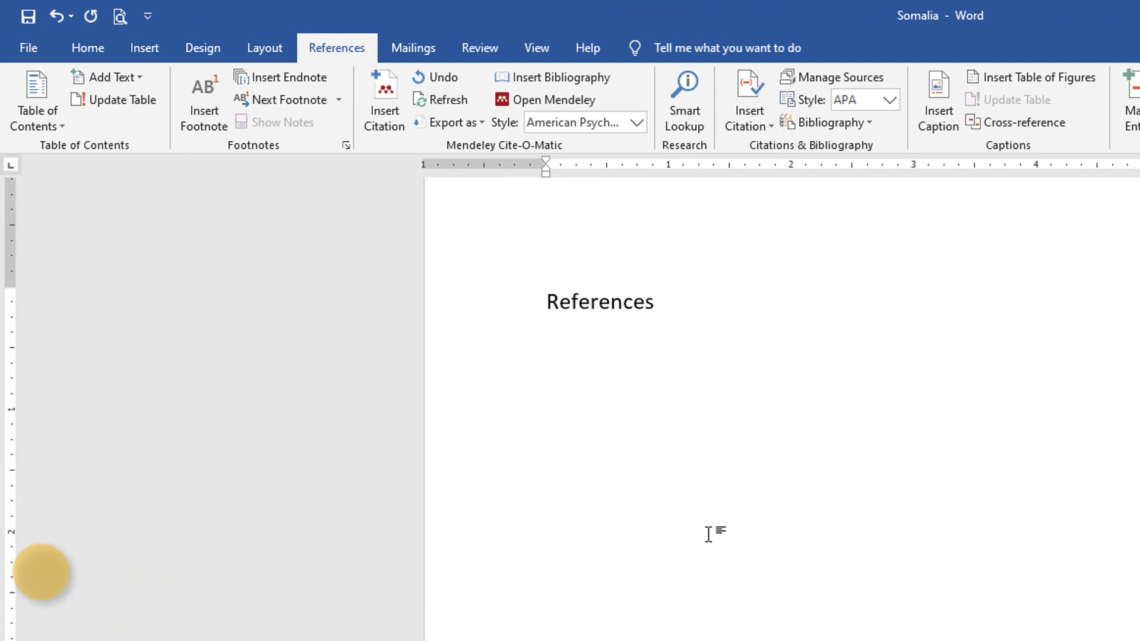
pyautogui.press('Return')
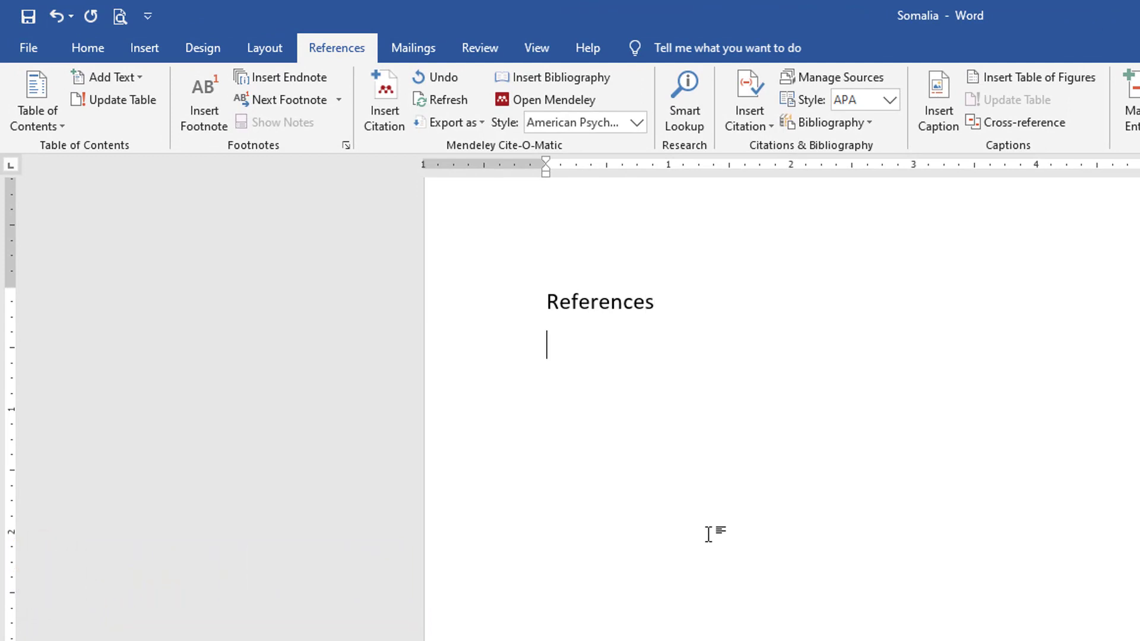
pyautogui.tripleClick(592, 307)
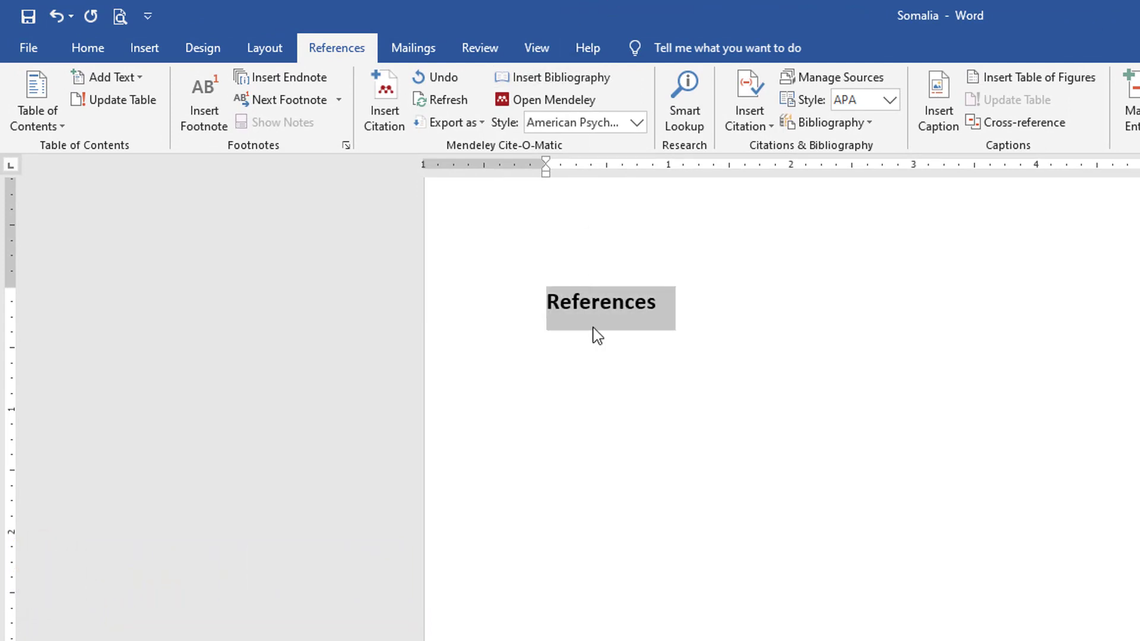
pyautogui.click(596, 336)
pyautogui.click(591, 371)
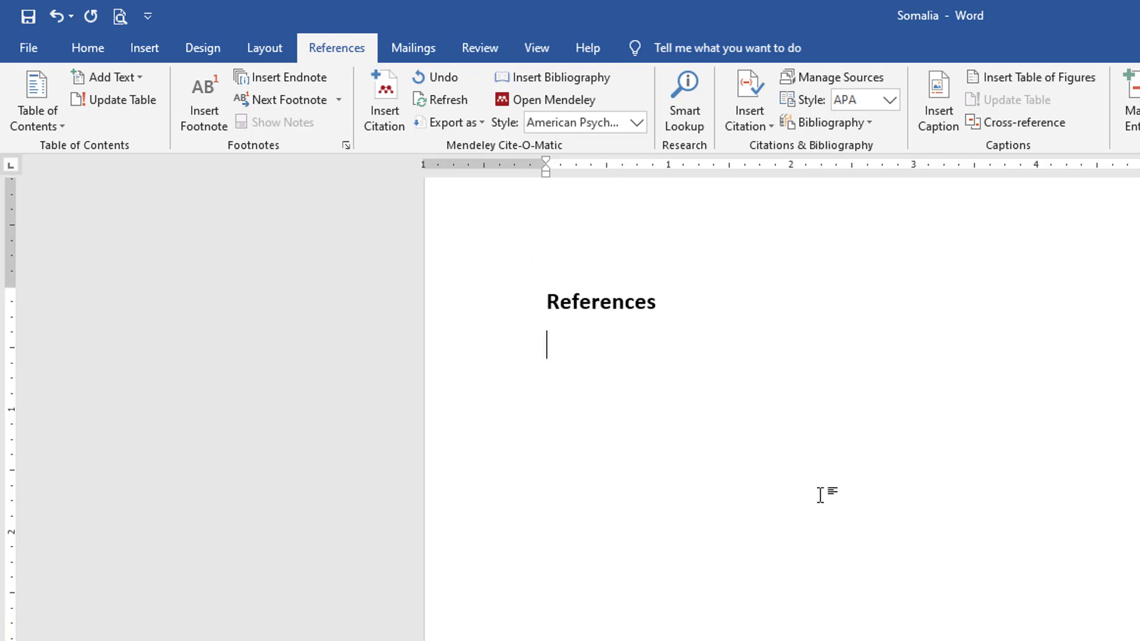
# Confirm the Mendeley citation style stays American Psychological Association.
pyautogui.click(637, 123)
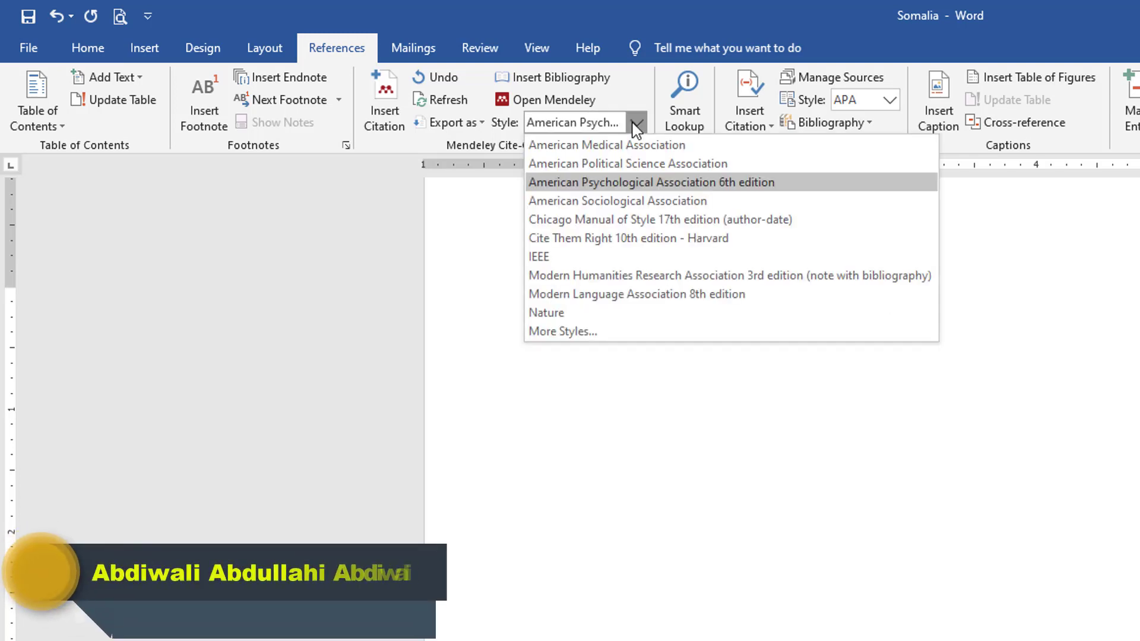
pyautogui.click(636, 124)
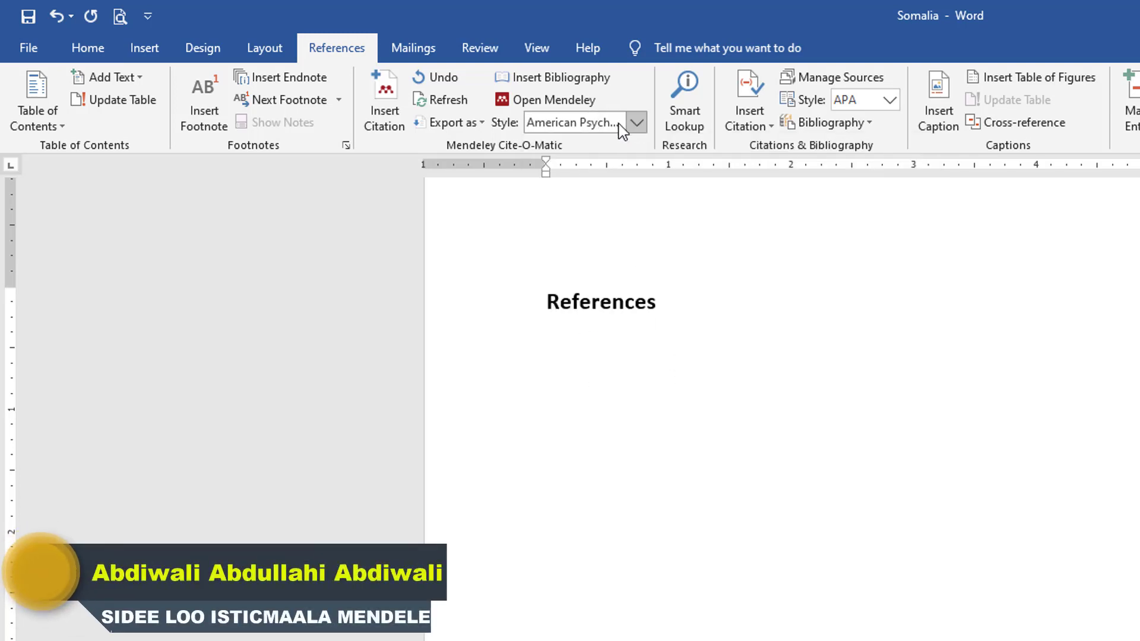
pyautogui.click(636, 123)
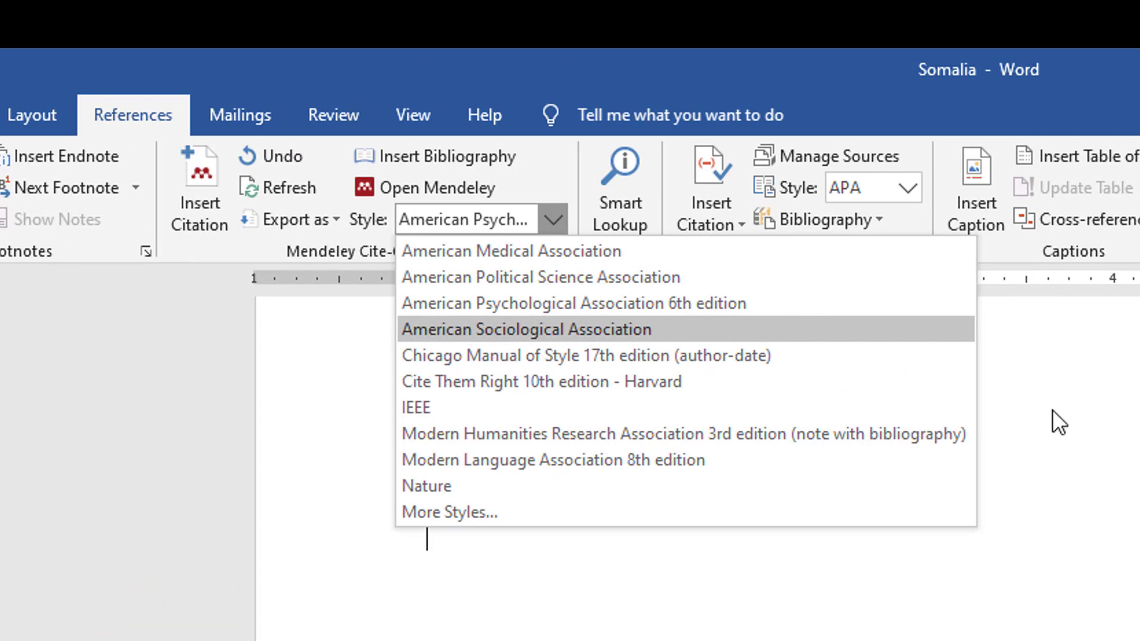
pyautogui.click(718, 299)
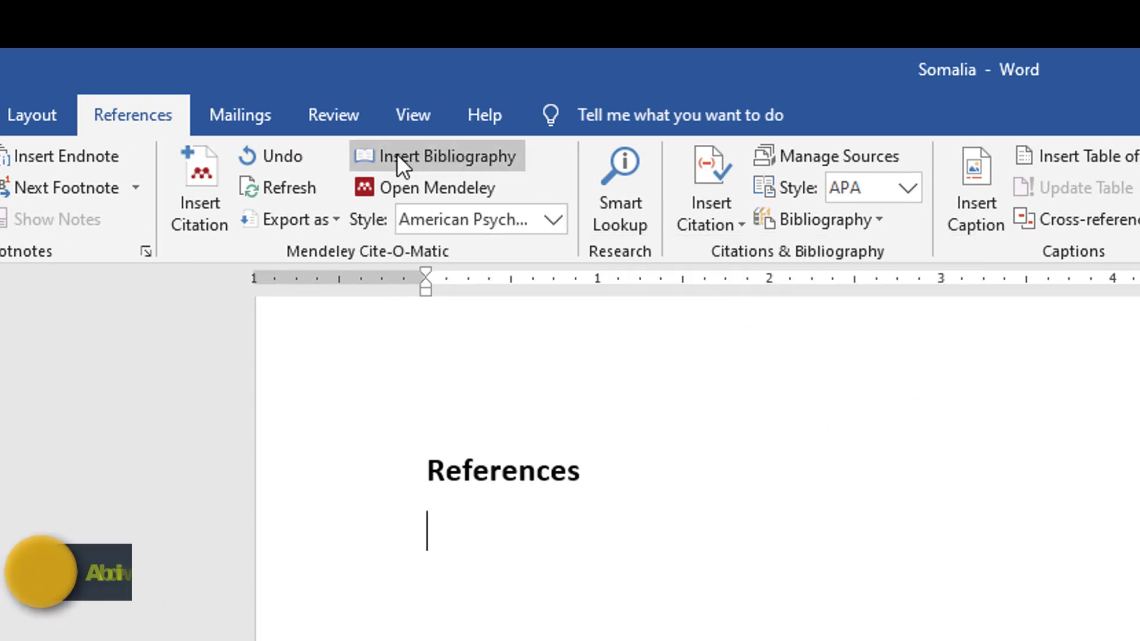
# Insert the APA 6th edition bibliography of the three cited sources under References.
pyautogui.click(431, 152)
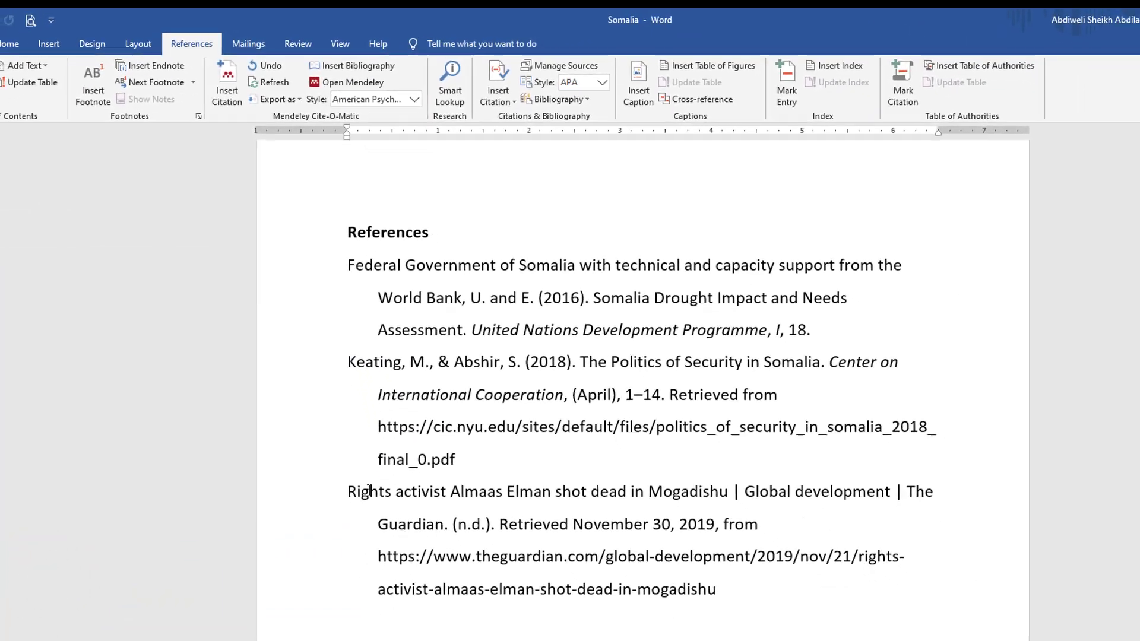
pyautogui.click(474, 430)
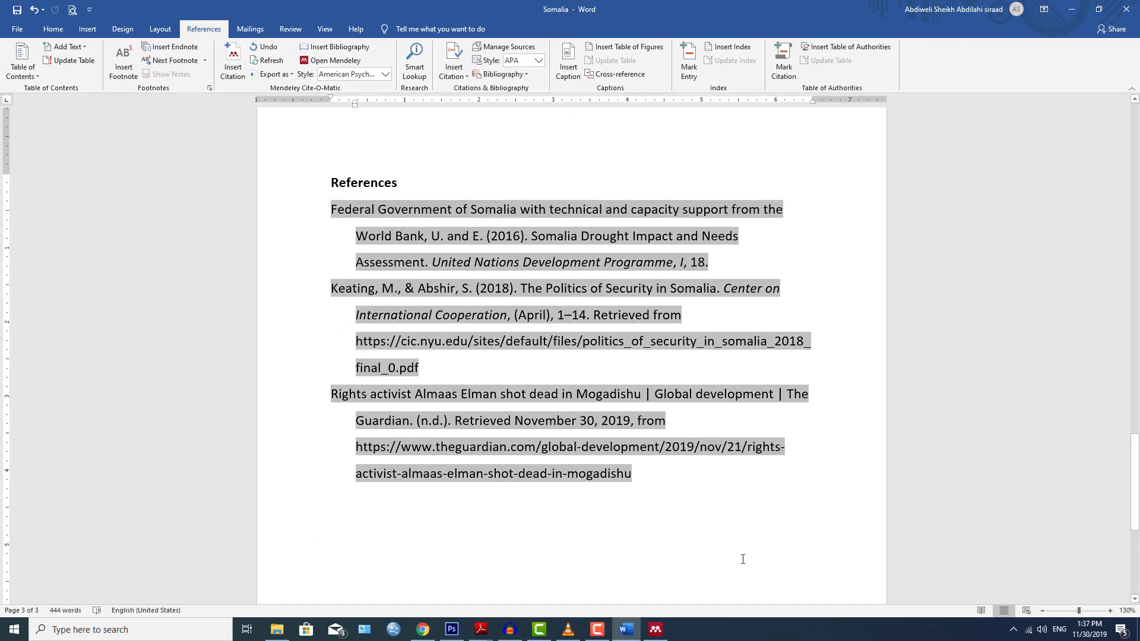
pyautogui.click(742, 559)
pyautogui.click(332, 212)
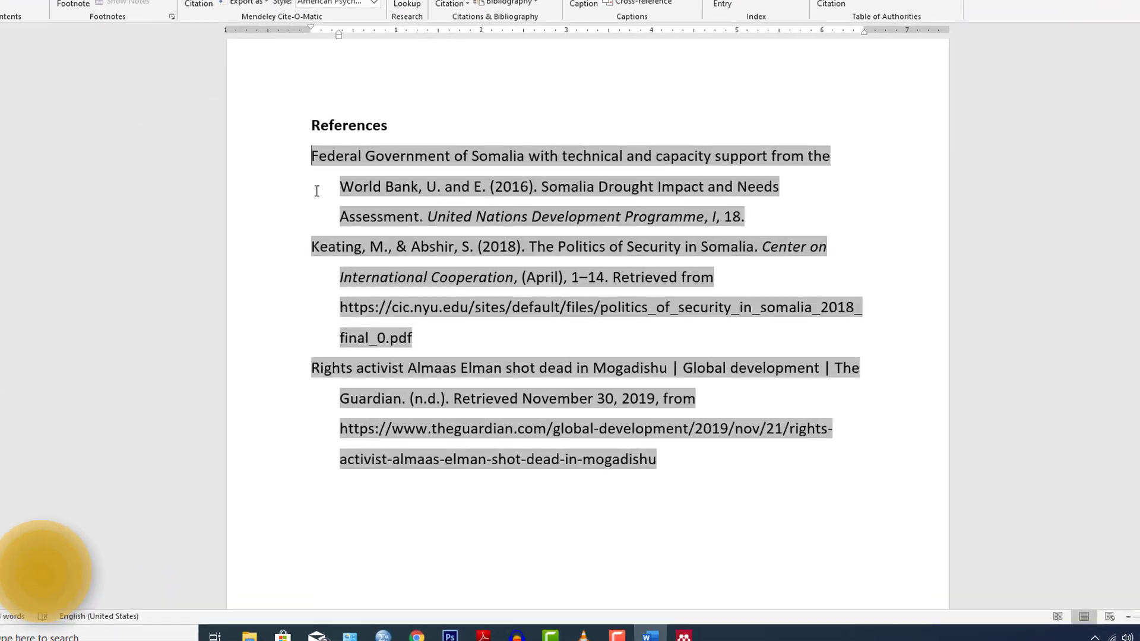